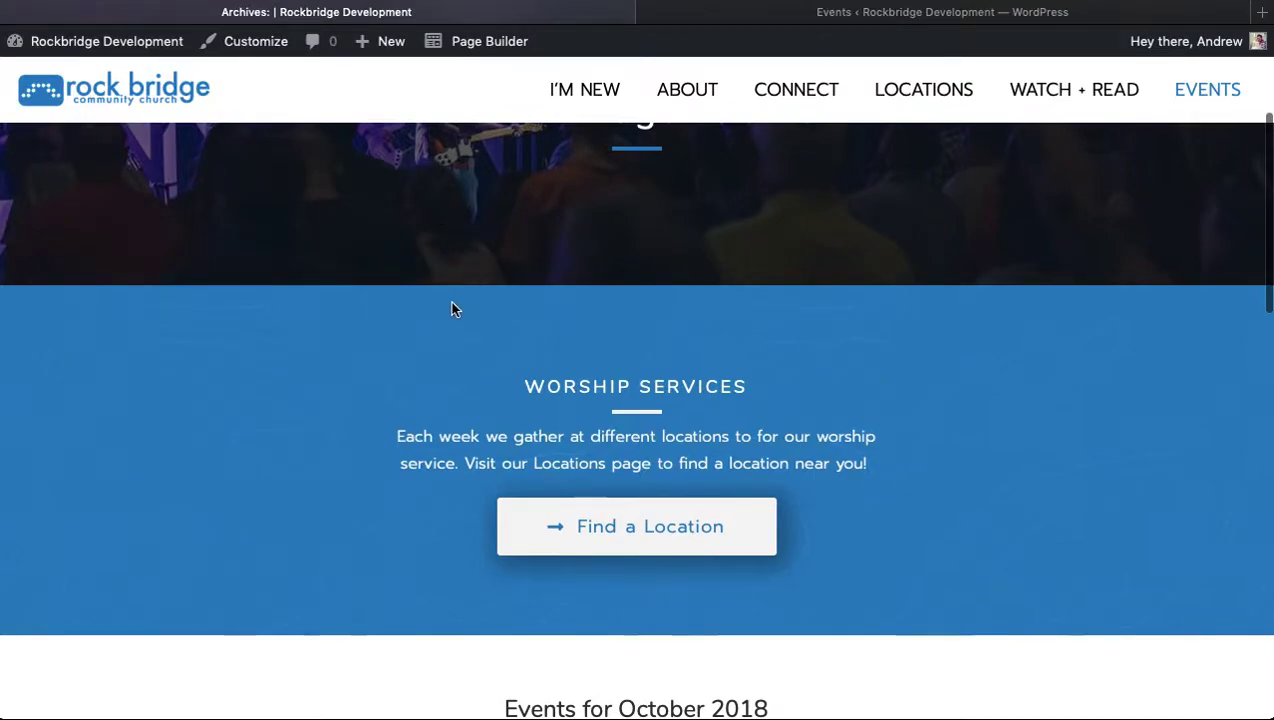
Look over the public Events page, including the worship services banner, October 2018 calendar, and Campus and Department filters
scroll(390, 324, up, 6)
scroll(390, 324, down, 2)
scroll(390, 322, down, 3)
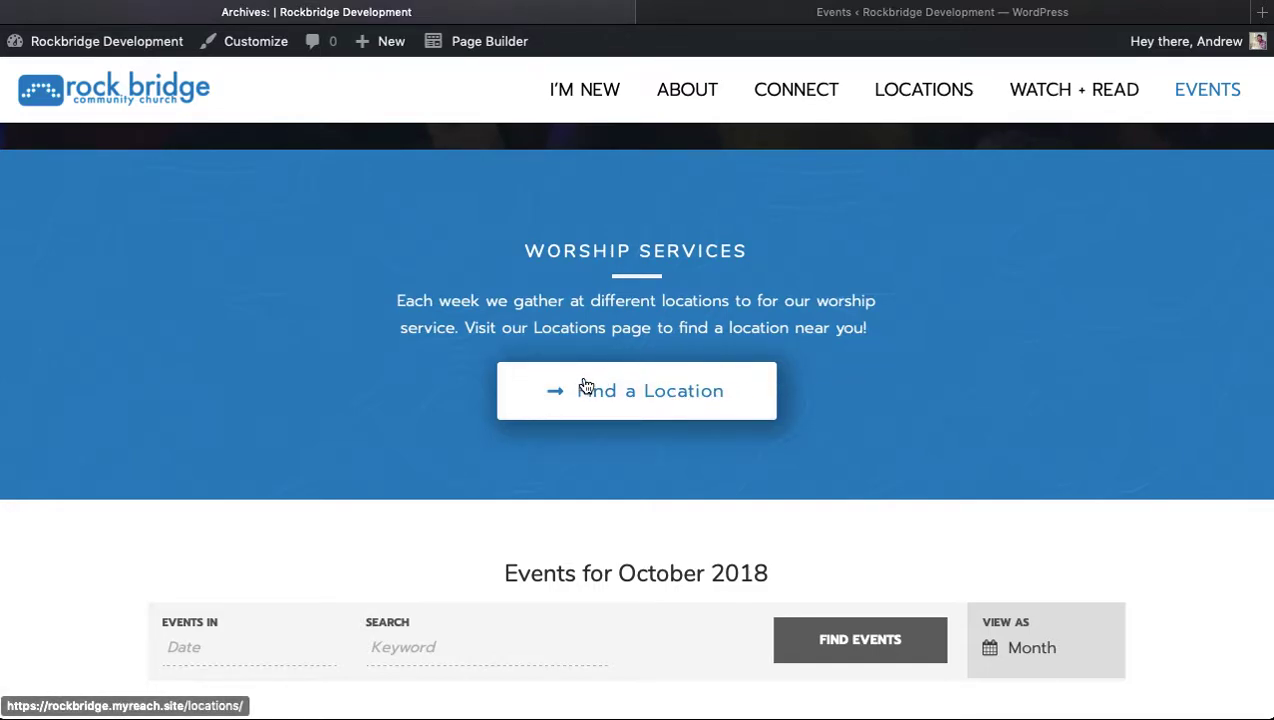
scroll(896, 457, down, 2)
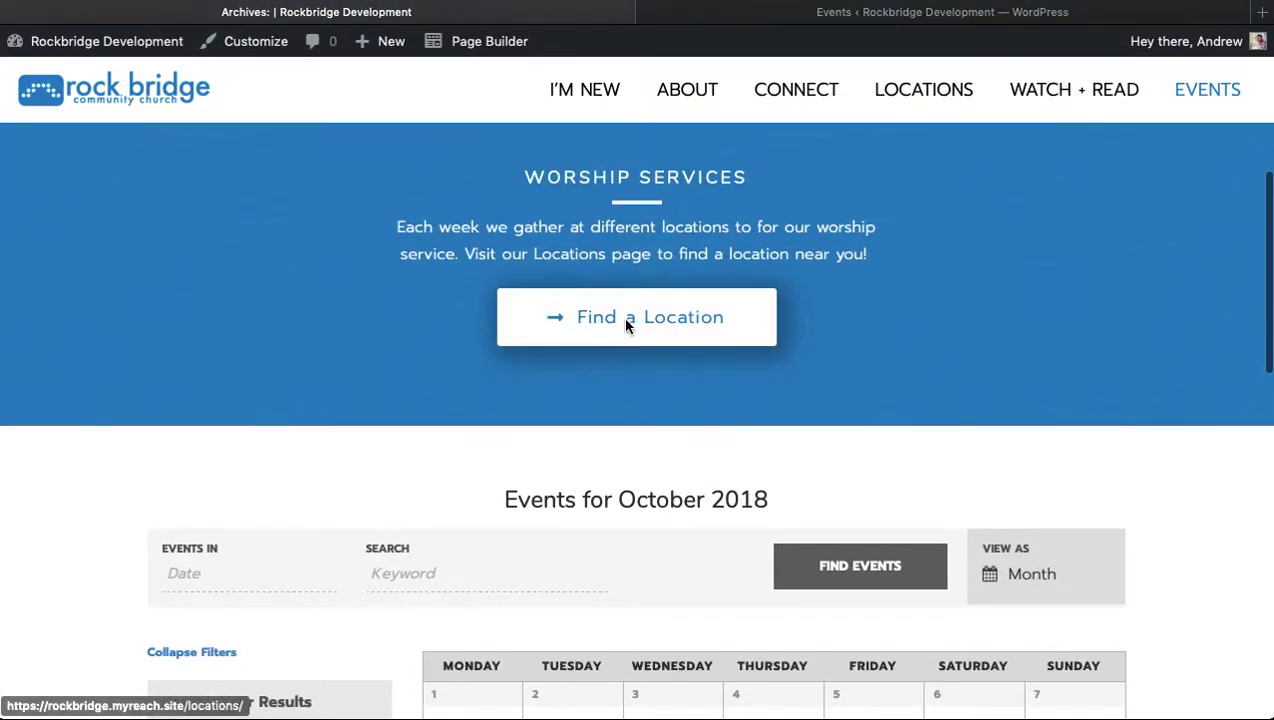
scroll(920, 370, down, 2)
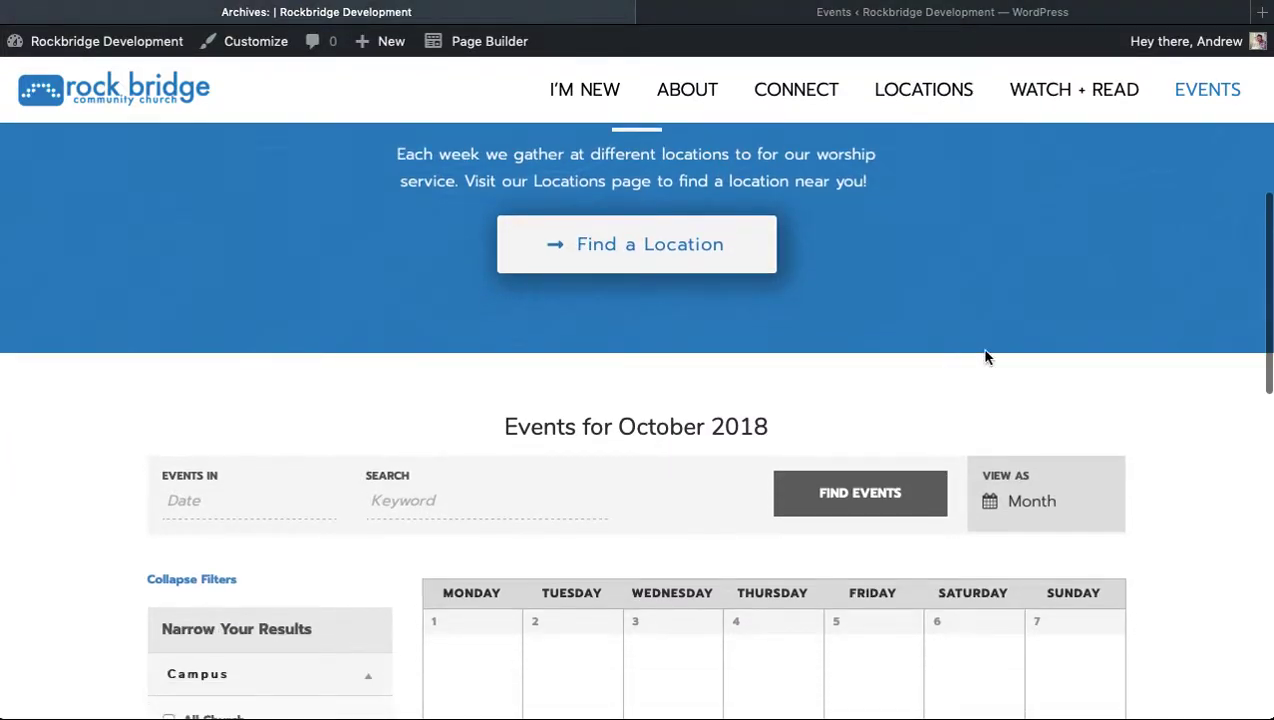
scroll(1199, 469, down, 3)
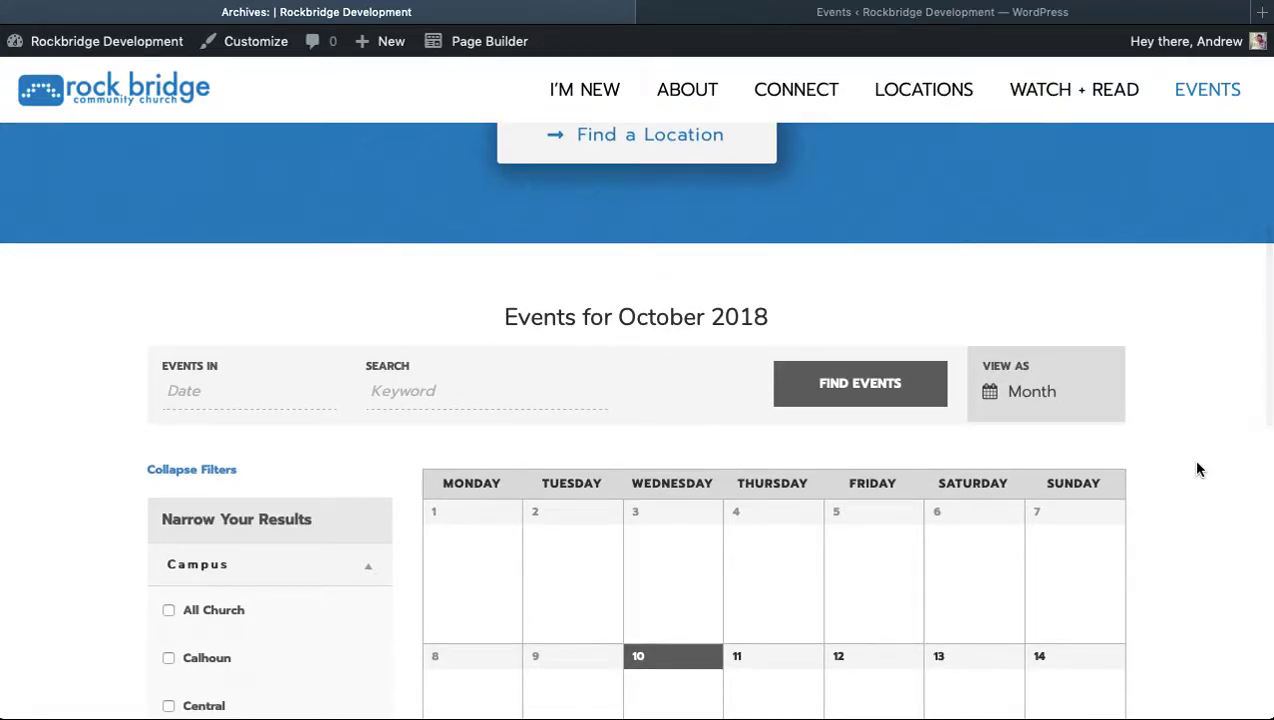
scroll(1199, 469, down, 6)
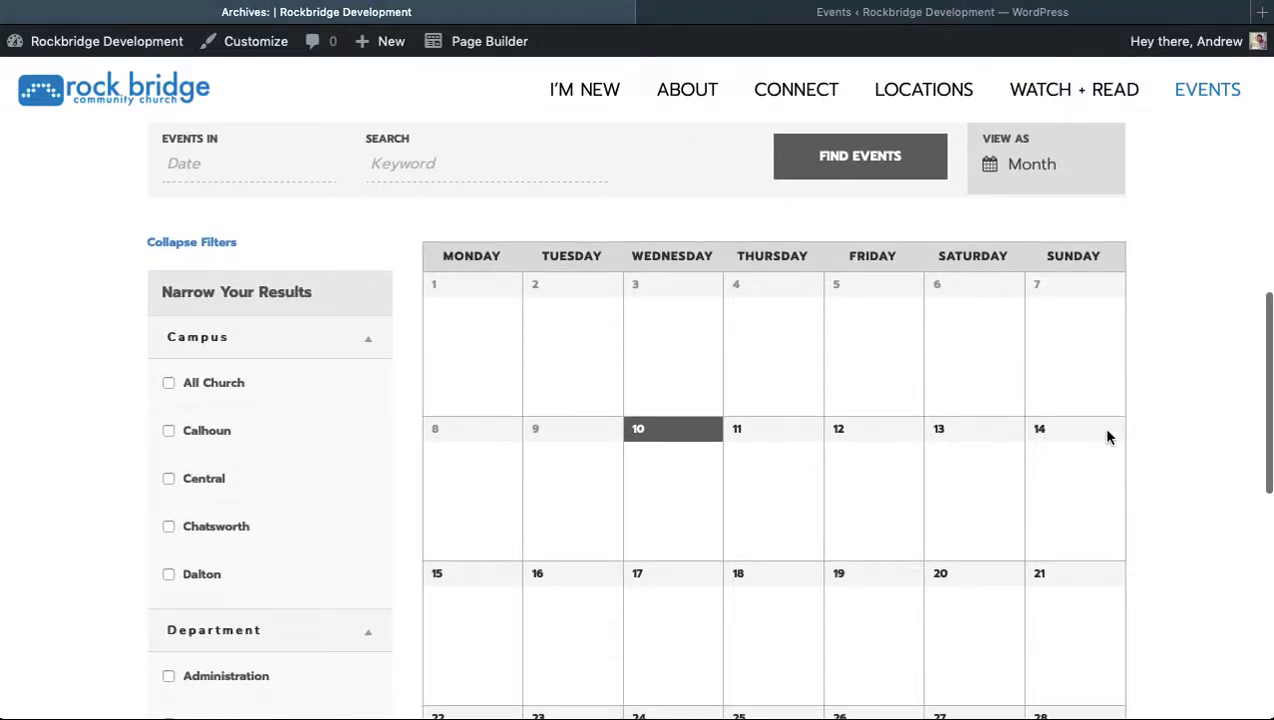
scroll(724, 401, down, 2)
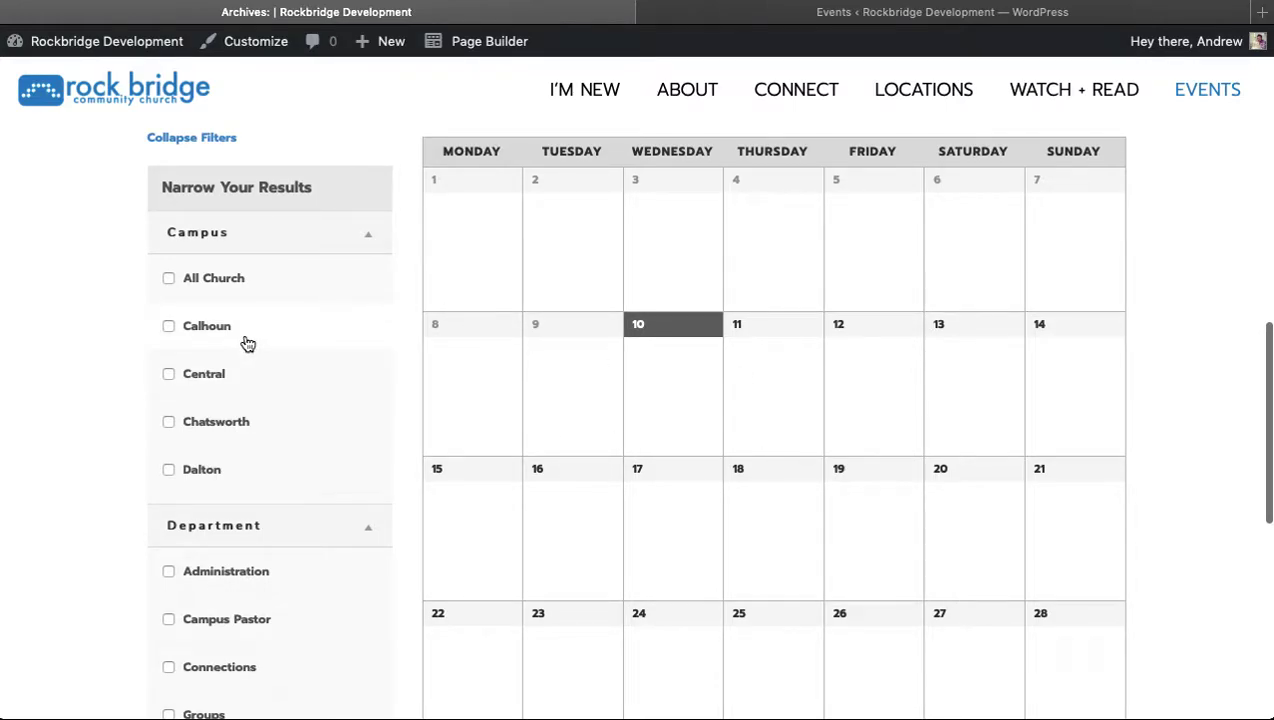
scroll(253, 470, down, 3)
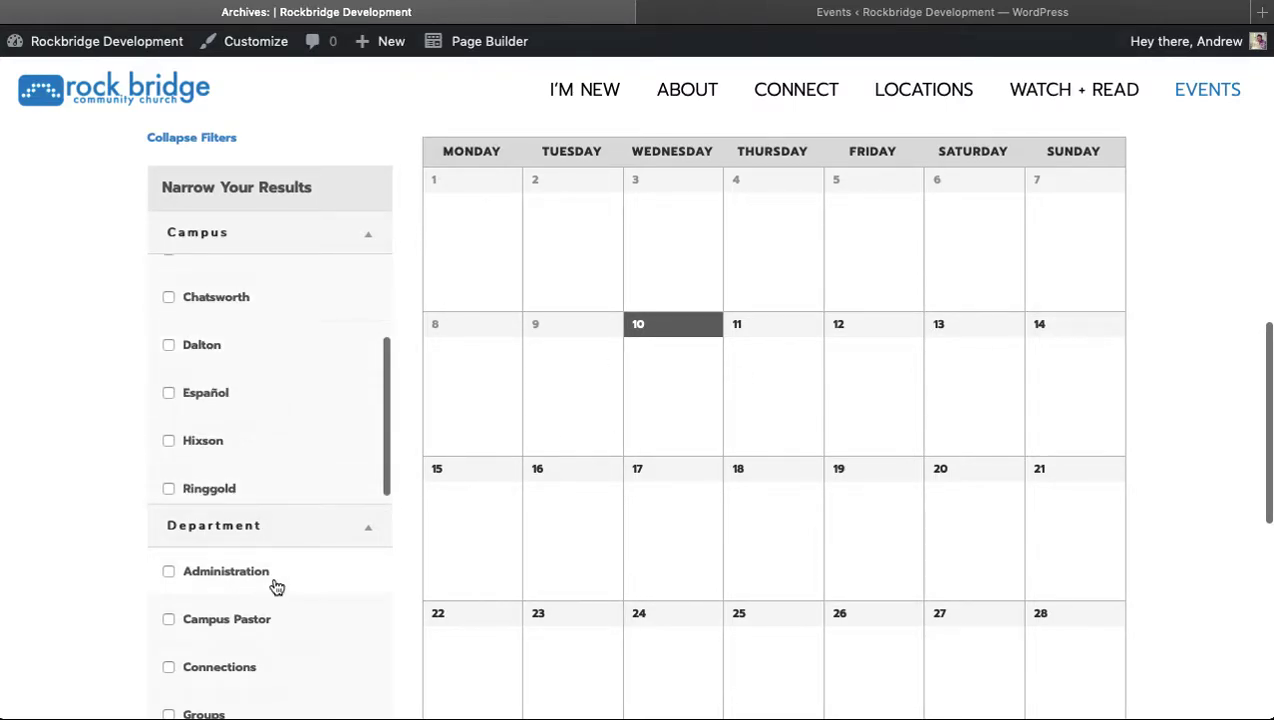
scroll(276, 585, down, 3)
scroll(276, 586, down, 3)
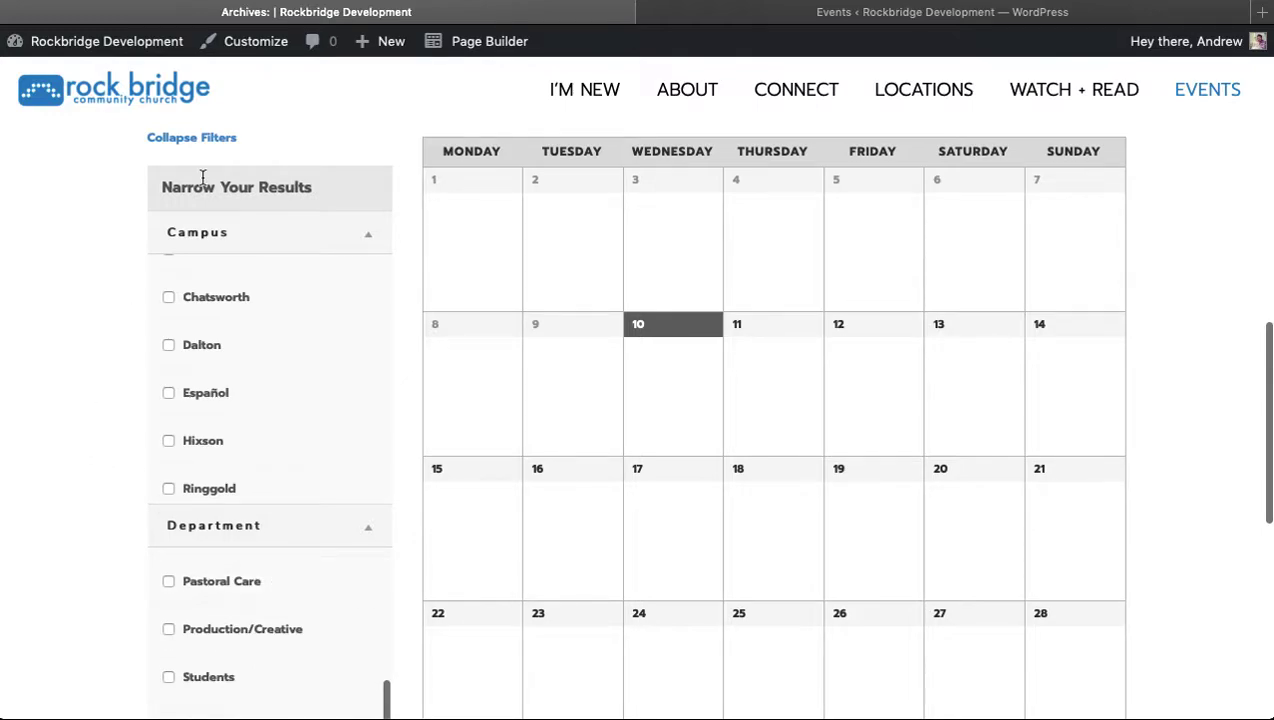
Switch to the WordPress events admin and open a blank form for adding a new event
click(781, 16)
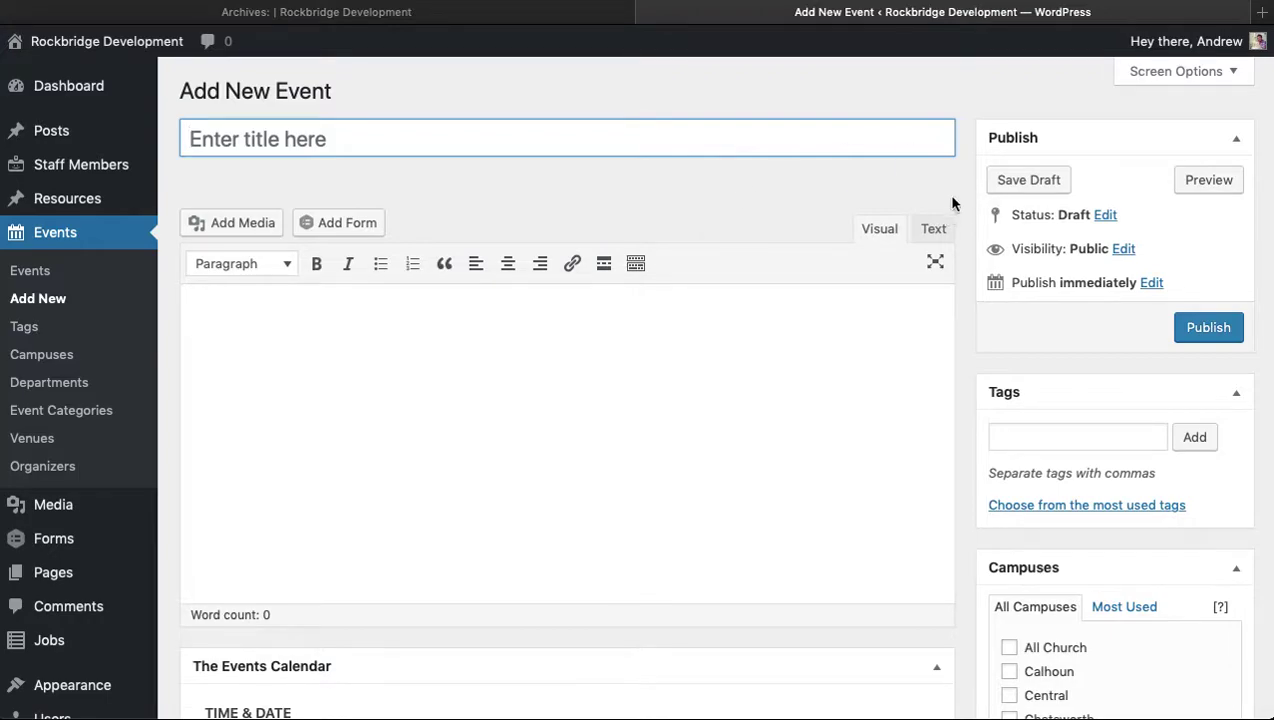
scroll(965, 231, down, 3)
scroll(965, 231, down, 3)
scroll(965, 231, up, 6)
Title the new event "Rock Bridge 360 October"
text(Rock)
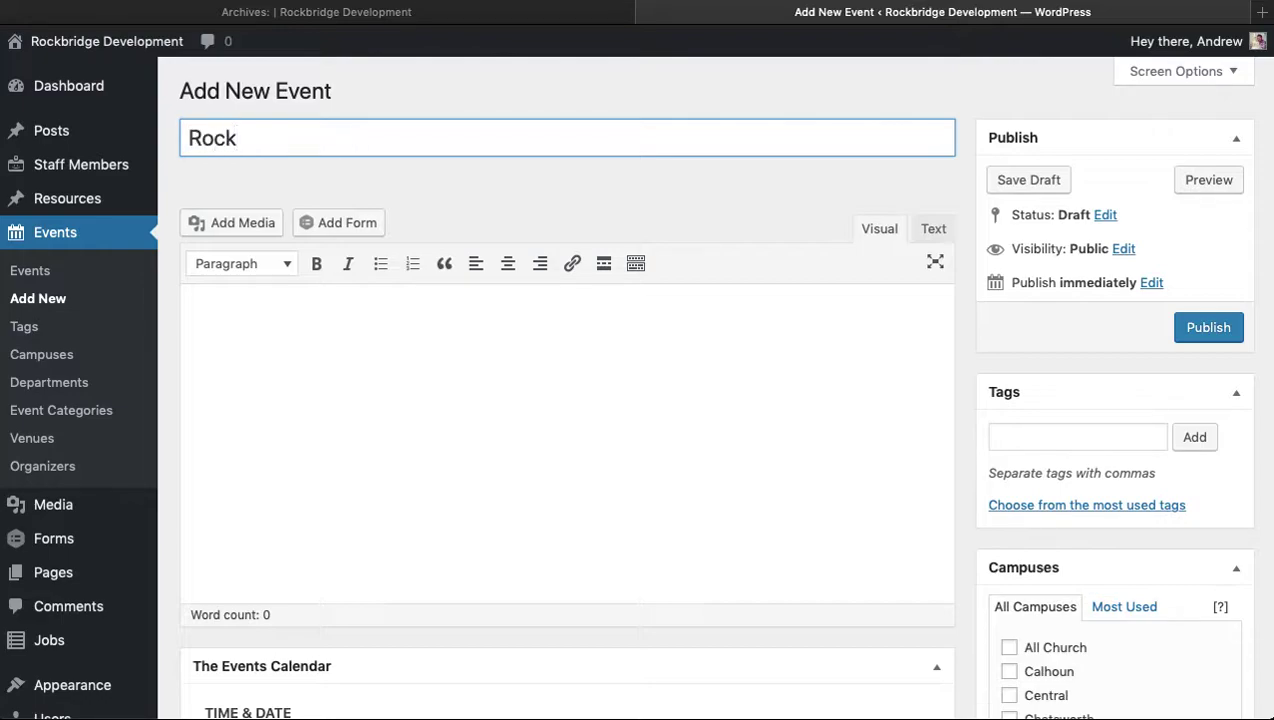
text(b)
key(BackSpace)
text(Bridge 360 octo)
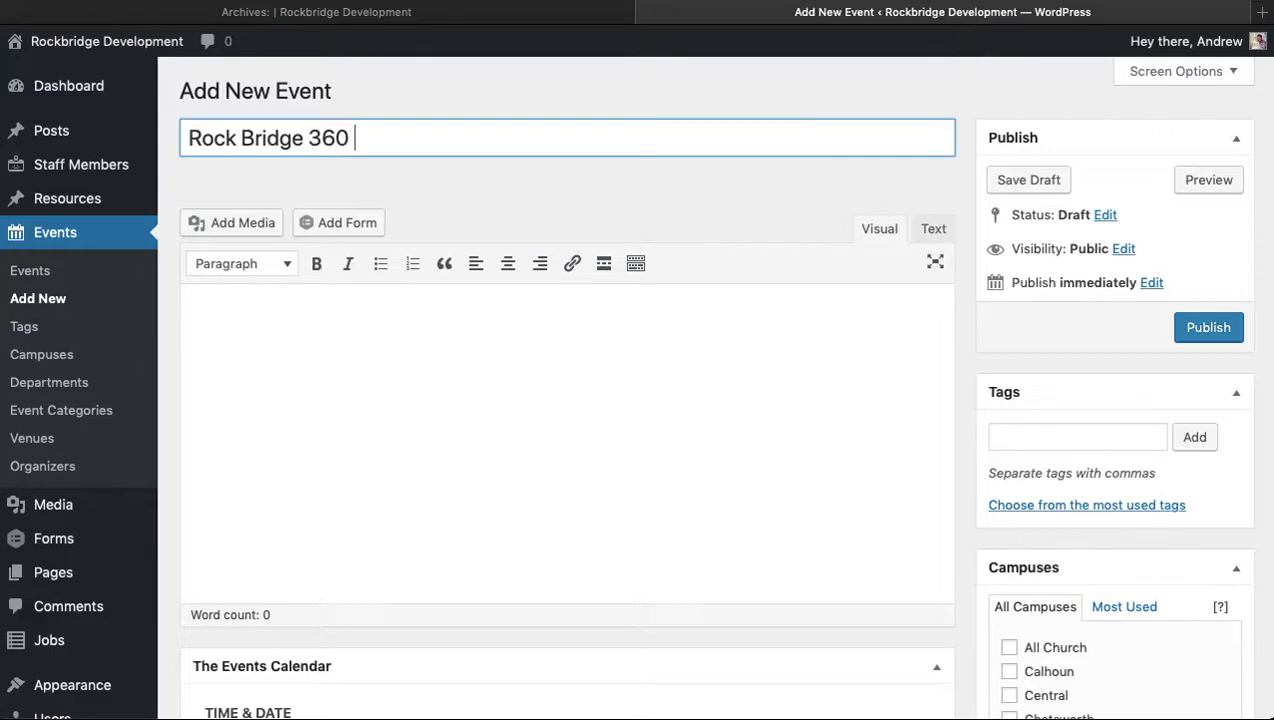
key(BackSpace)
key(BackSpace)
key(BackSpace)
key(BackSpace)
text(Ob)
key(BackSpace)
text(ctober)
key(BackSpace)
key(BackSpace)
text(ber)
Write the placeholder text "Information about the event" in the event description
click(522, 397)
text(Info )
text(mation about the event)
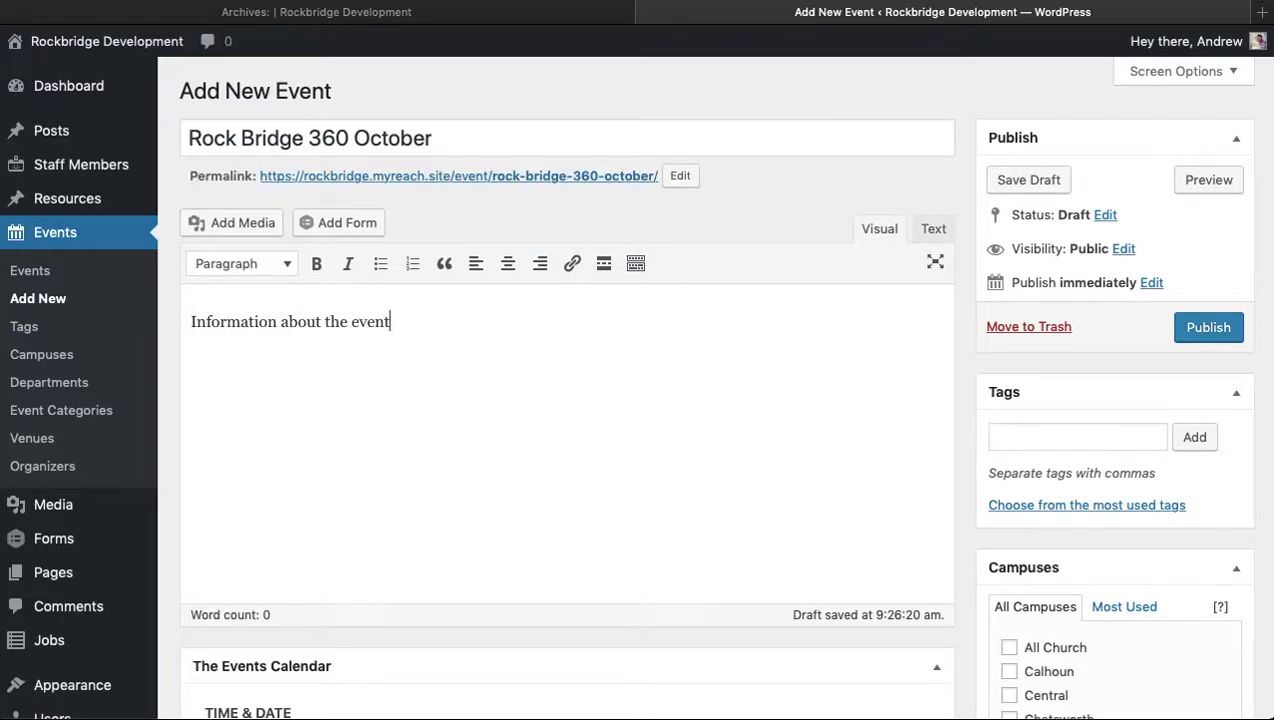
Copy the placeholder sentence and paste it repeatedly to fill the description with about six lines of text
key(super+a)
key(super+c)
key(Right)
key(super+v)
key(super+v)
key(super+v)
key(super+v)
key(super+v)
key(super+v)
key(super+v)
key(super+v)
key(super+v)
key(super+v)
key(super+v)
key(super+v)
key(super+v)
key(super+v)
key(super+v)
key(super+v)
key(super+v)
key(super+v)
key(super+v)
key(super+v)
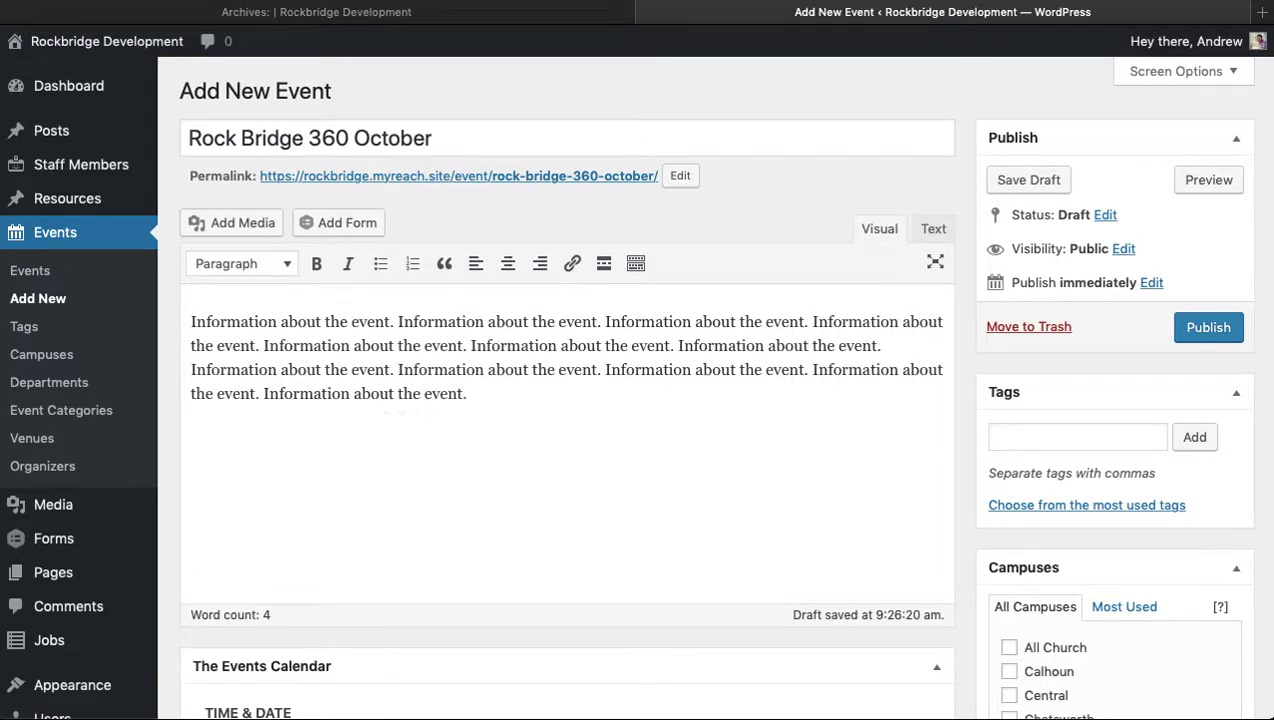
Set the event's start date to October 17, 2018
scroll(734, 447, down, 5)
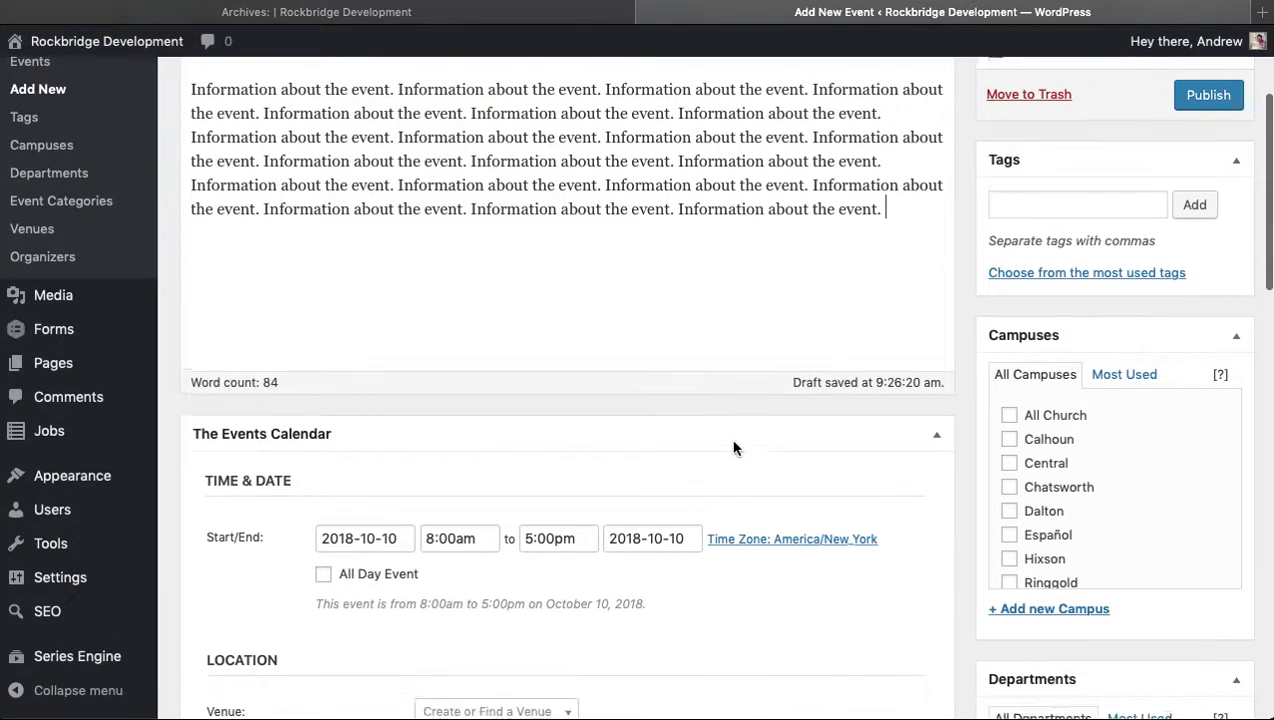
scroll(433, 324, down, 3)
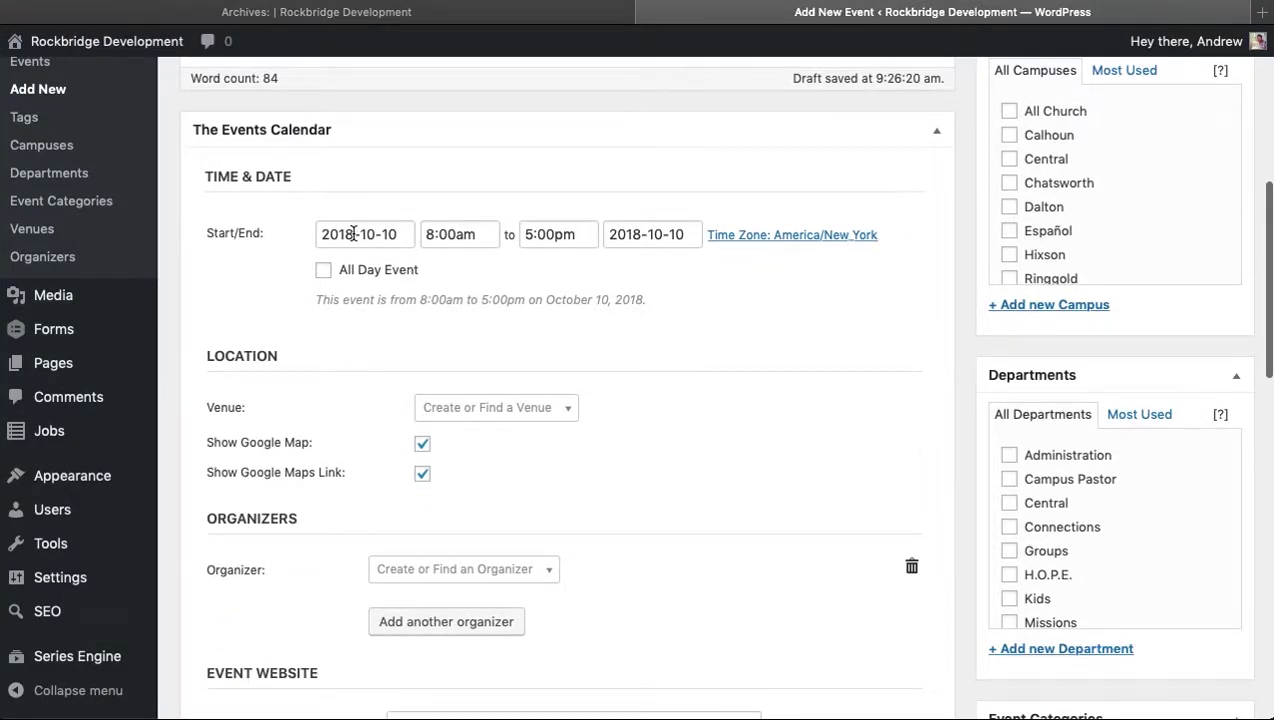
click(353, 234)
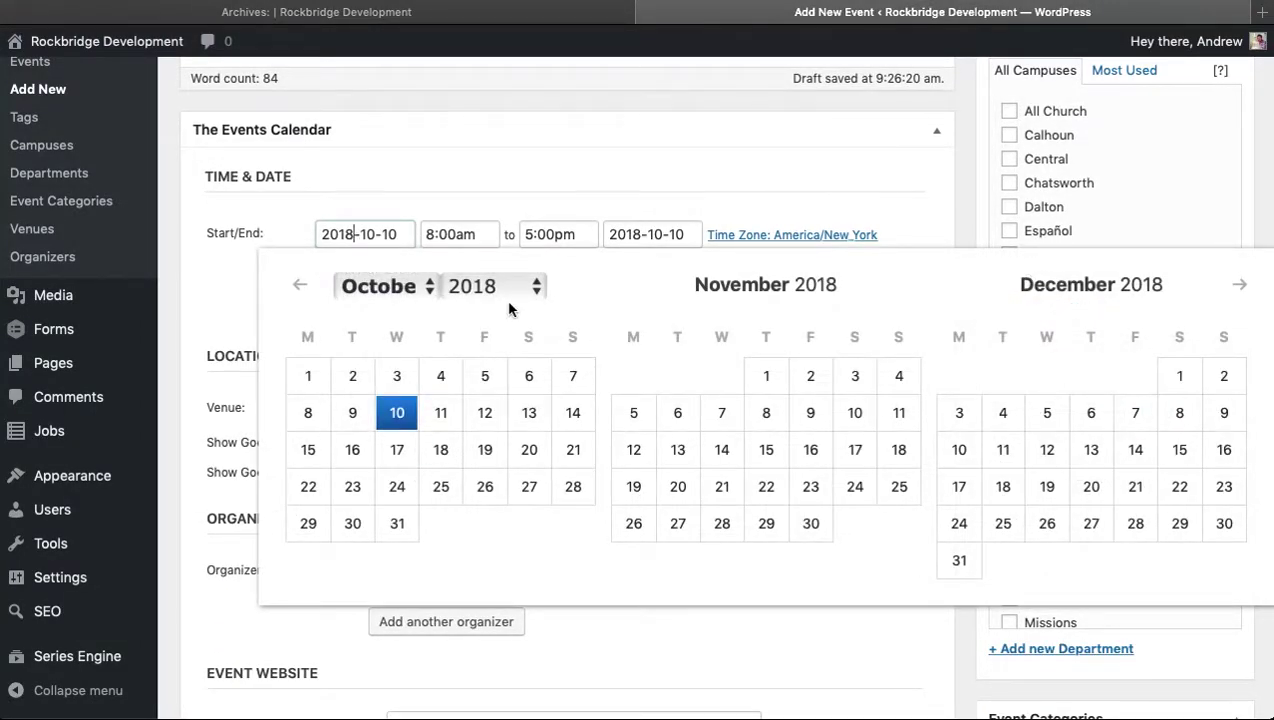
click(398, 458)
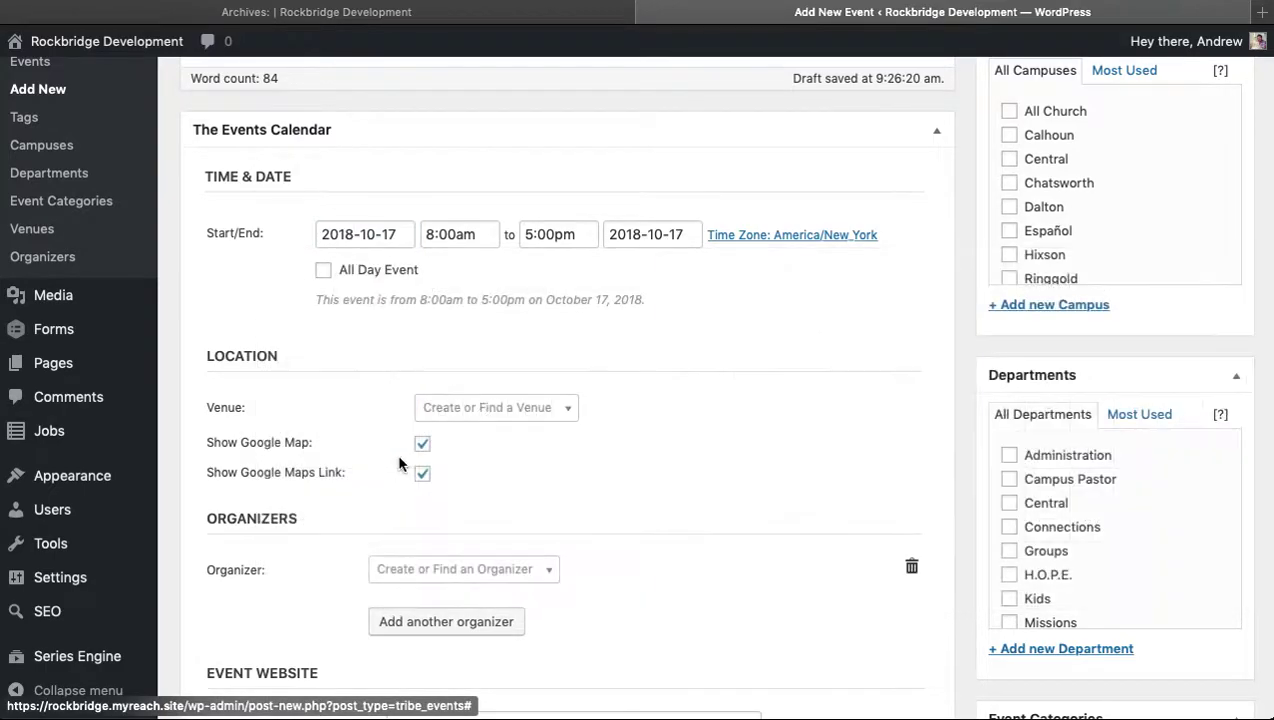
Set the event's start time to 1:00pm and its end time to 2:30pm
click(441, 238)
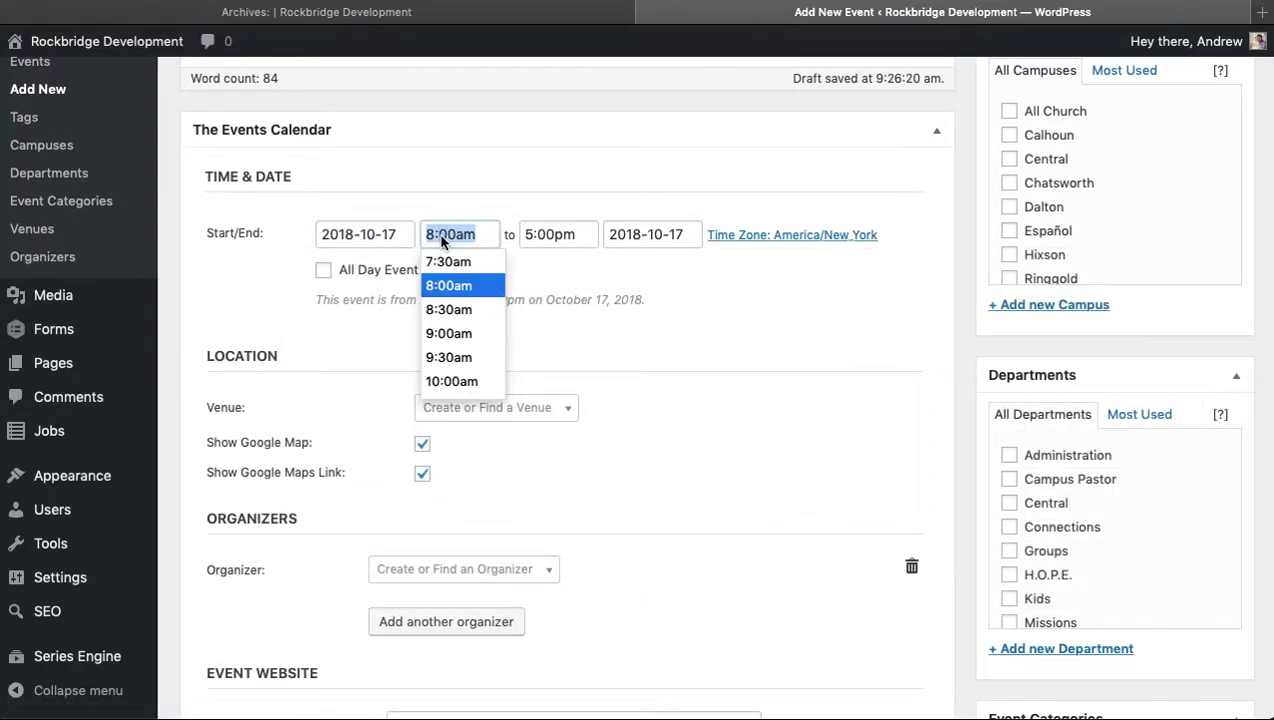
scroll(473, 345, down, 4)
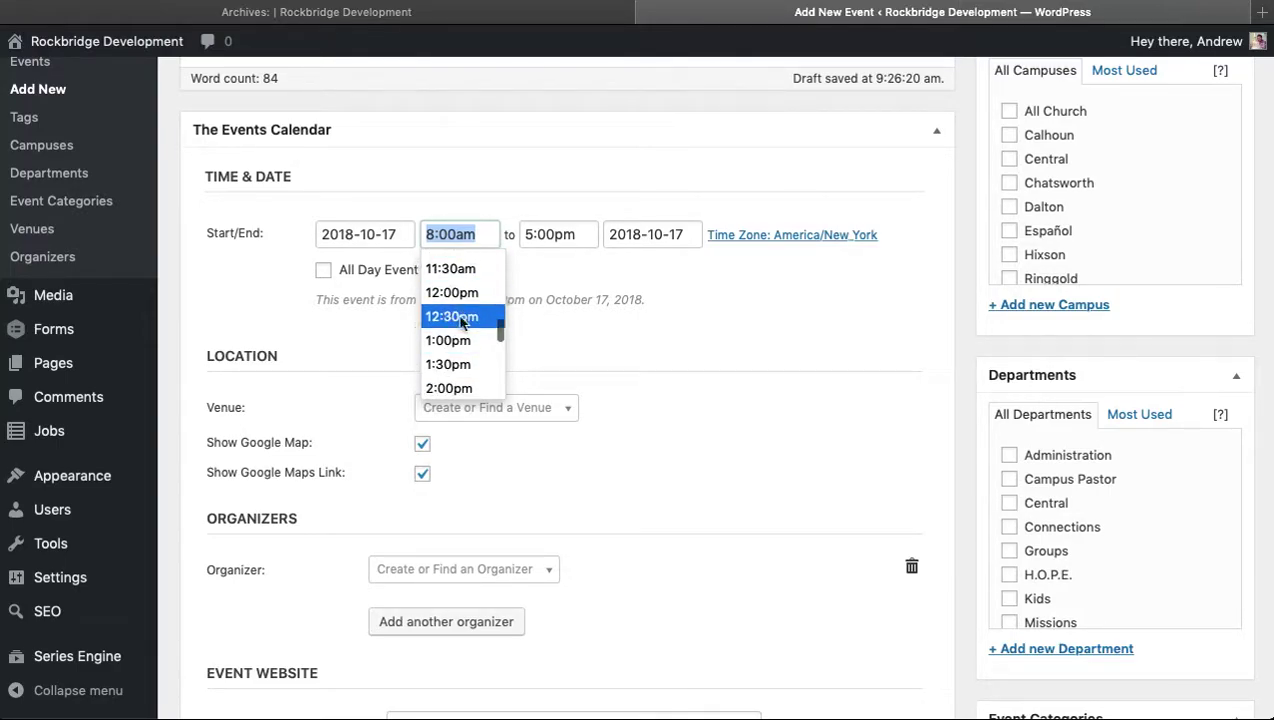
click(451, 341)
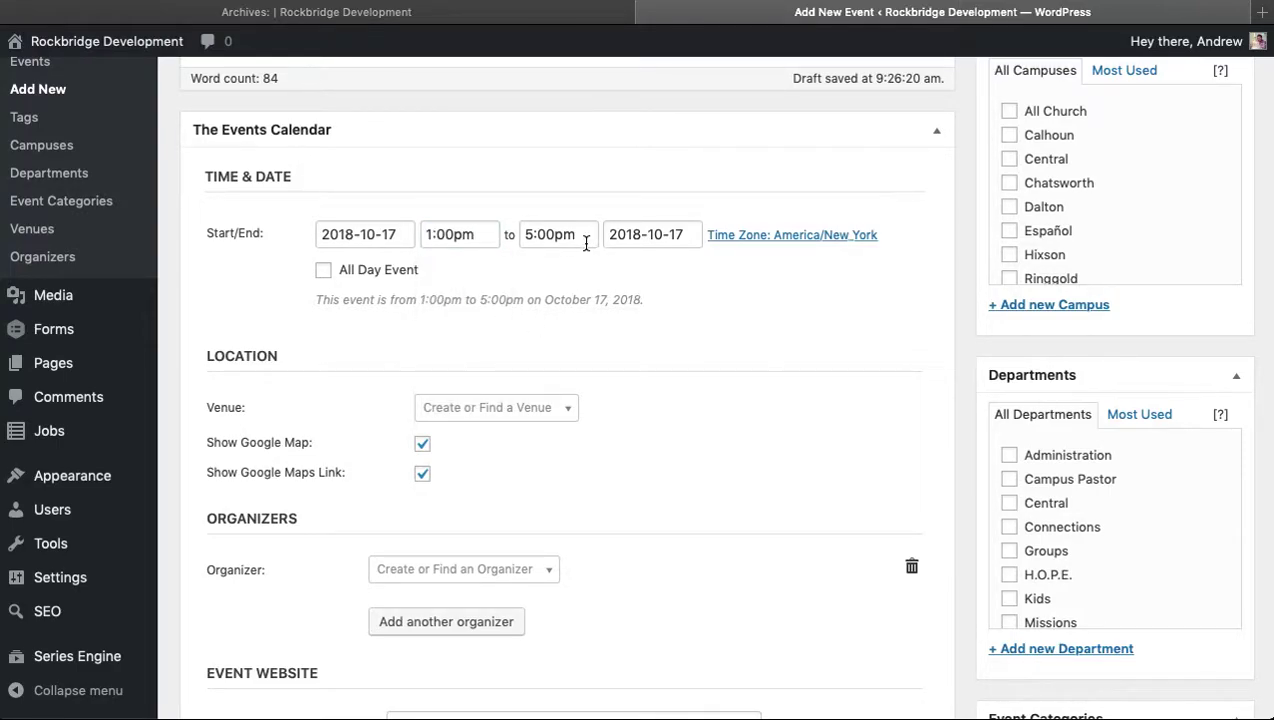
click(537, 235)
scroll(553, 312, up, 2)
scroll(553, 315, up, 2)
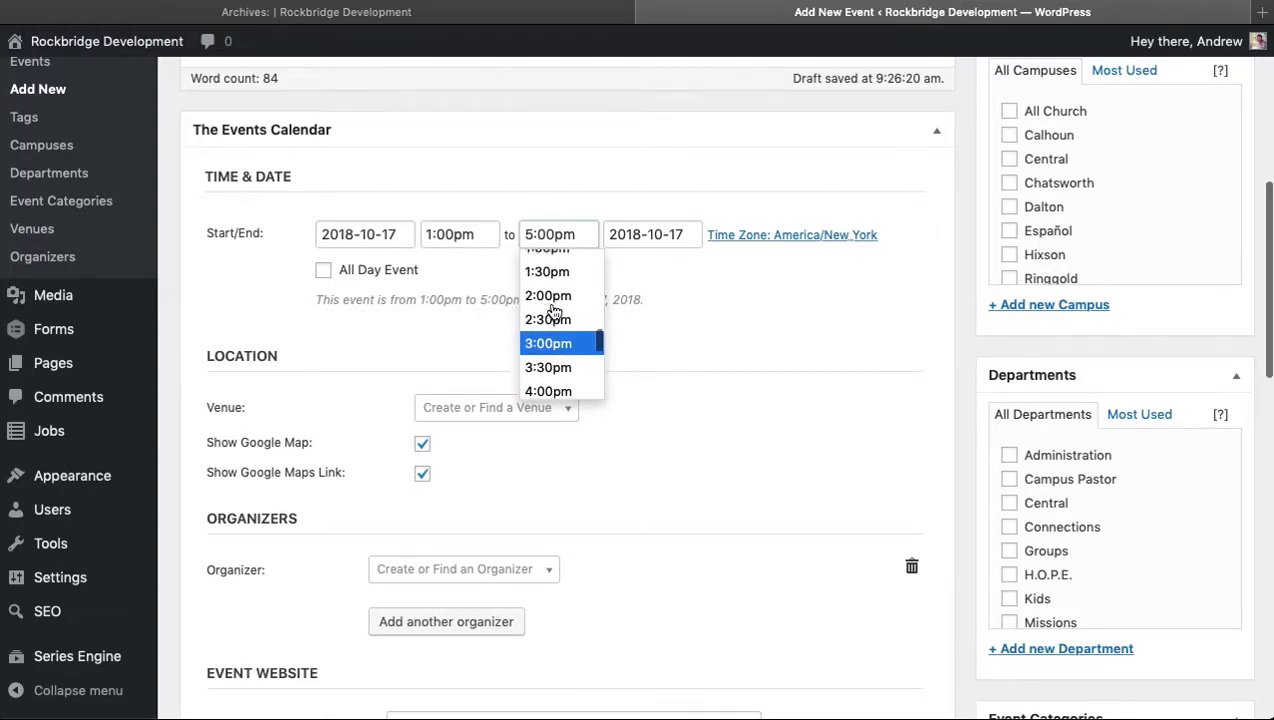
click(550, 320)
Choose the existing venue "Your Campus" as the event location
scroll(697, 298, down, 5)
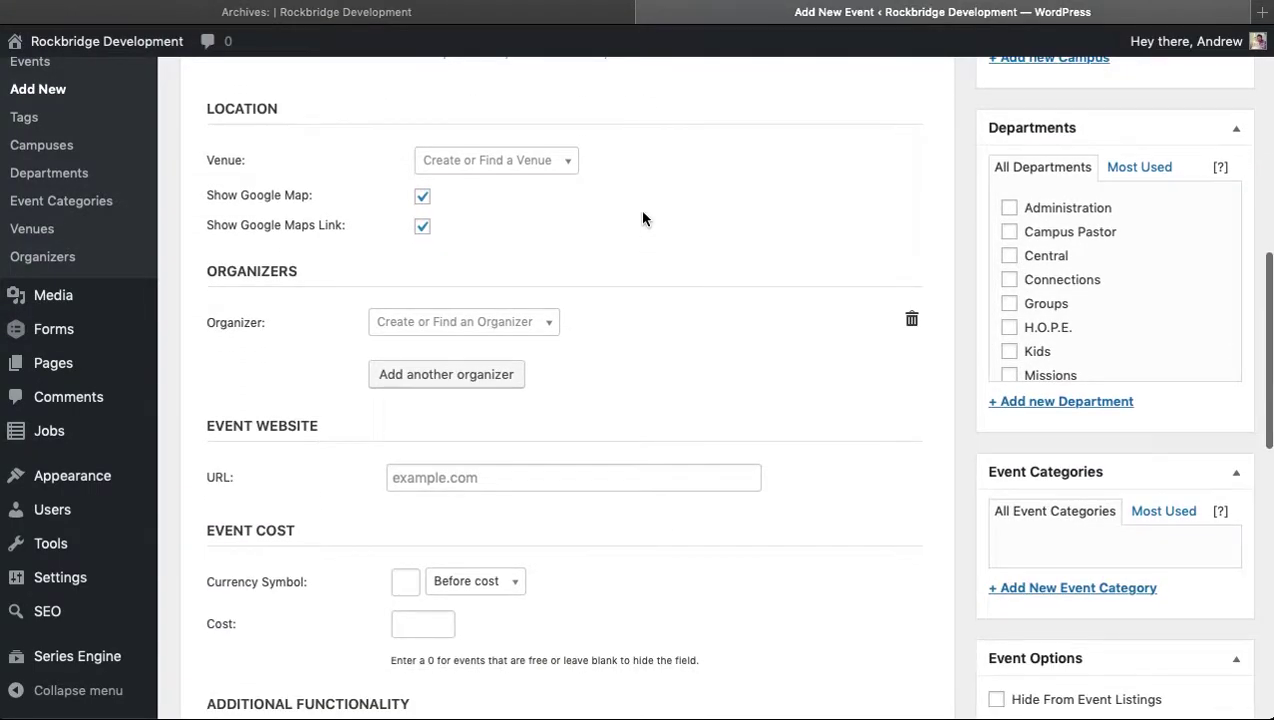
click(571, 164)
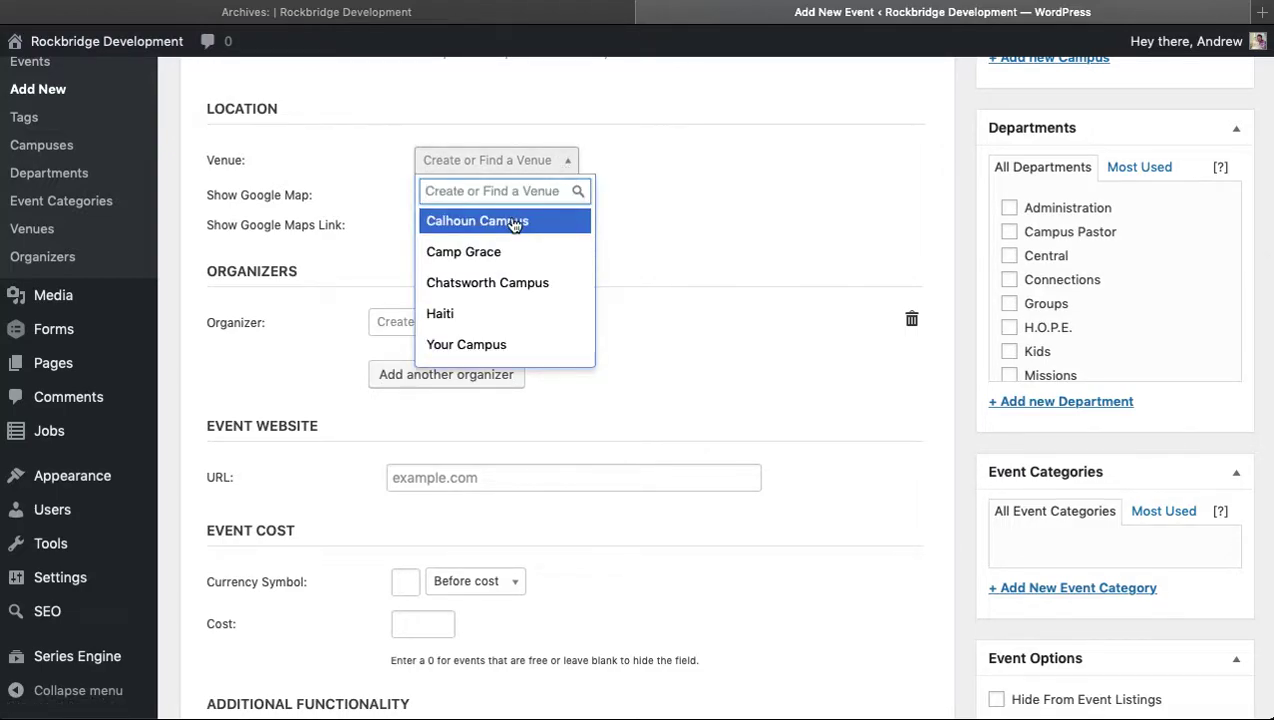
click(490, 348)
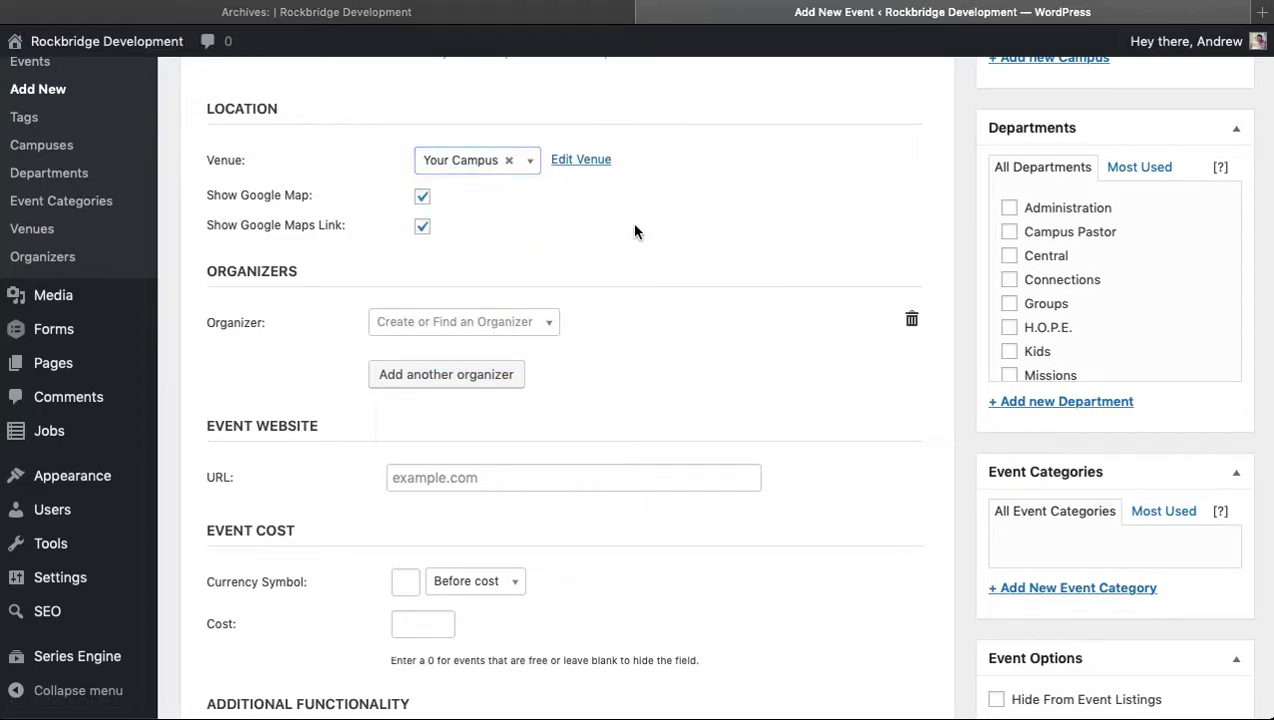
Enter "#" as the placeholder event website URL
scroll(652, 362, down, 2)
scroll(684, 358, down, 3)
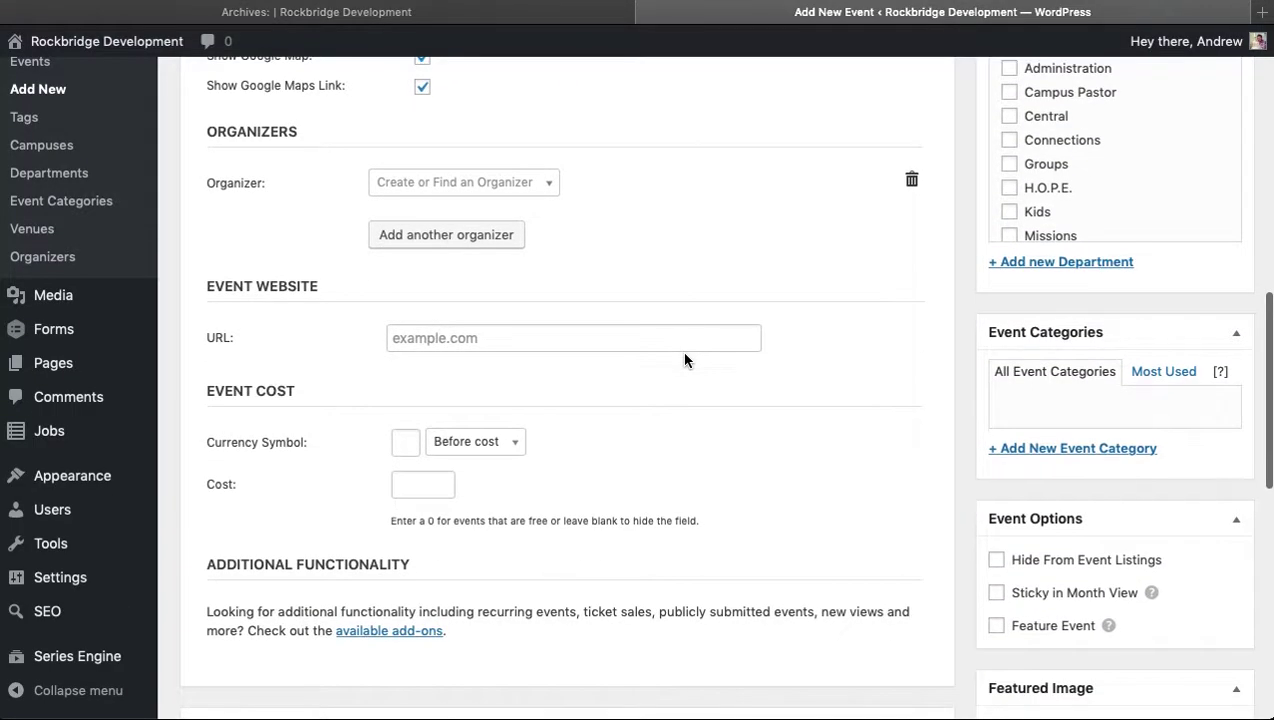
click(428, 252)
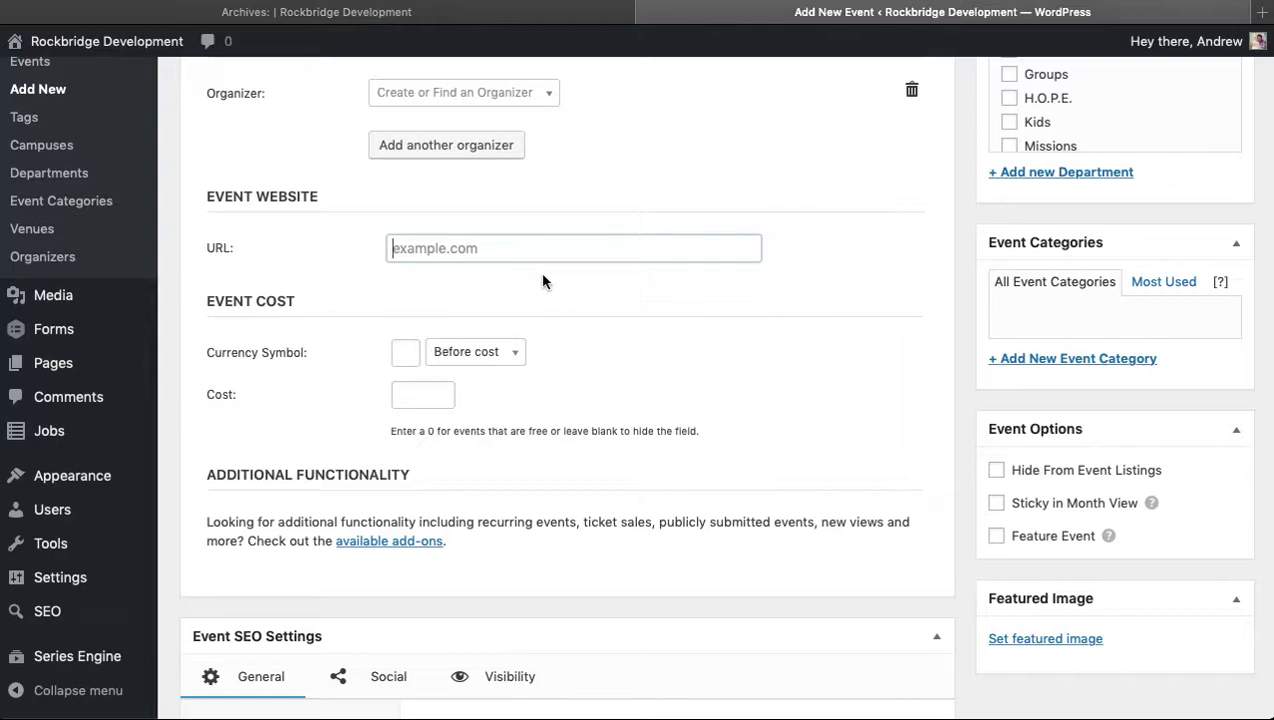
text(#)
key(Escape)
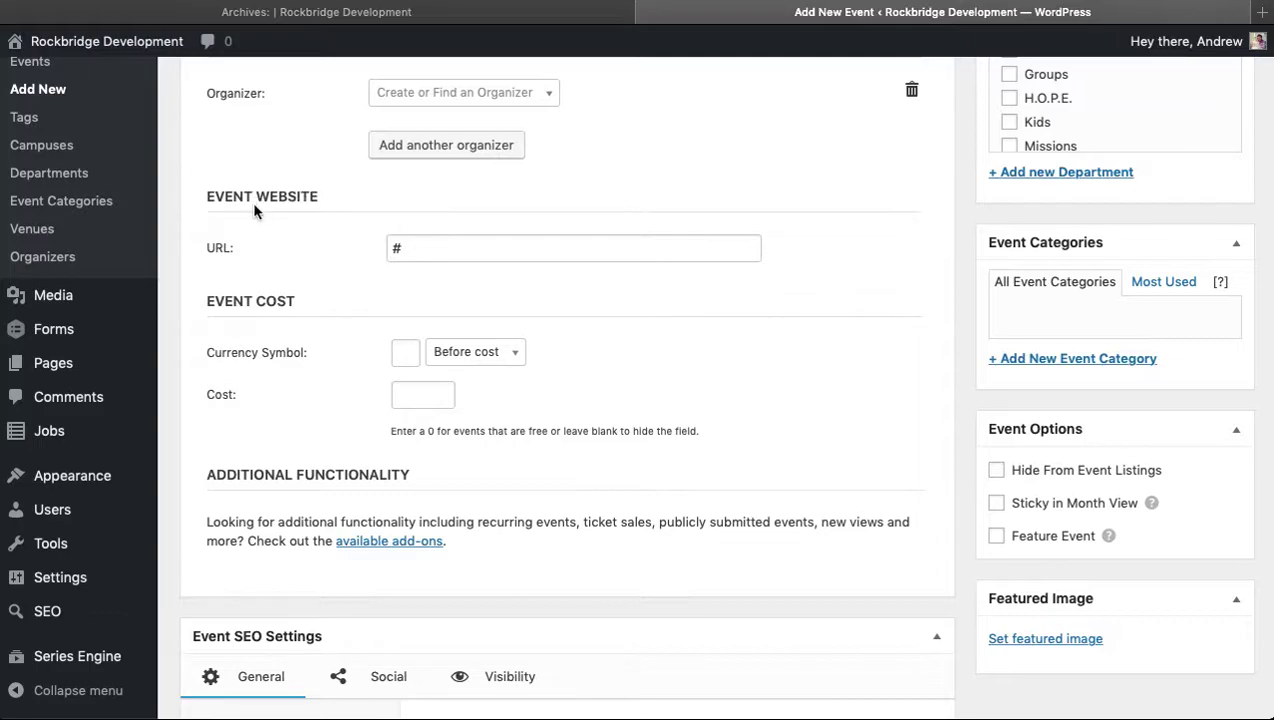
Set the event cost to 15
scroll(631, 351, down, 2)
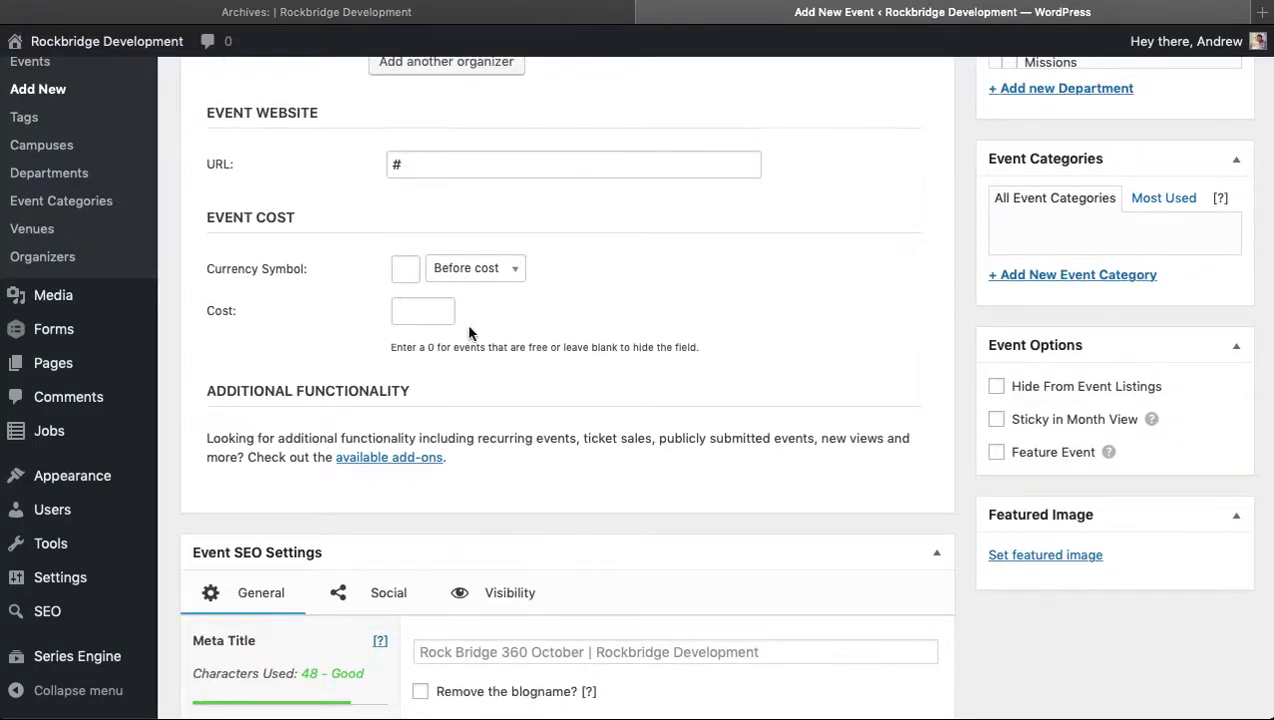
click(412, 318)
text(15)
triple_click(835, 295)
click(798, 287)
Review the event's SEO settings, including the meta title and meta description, along with the excerpt and discussion sections
scroll(796, 394, down, 6)
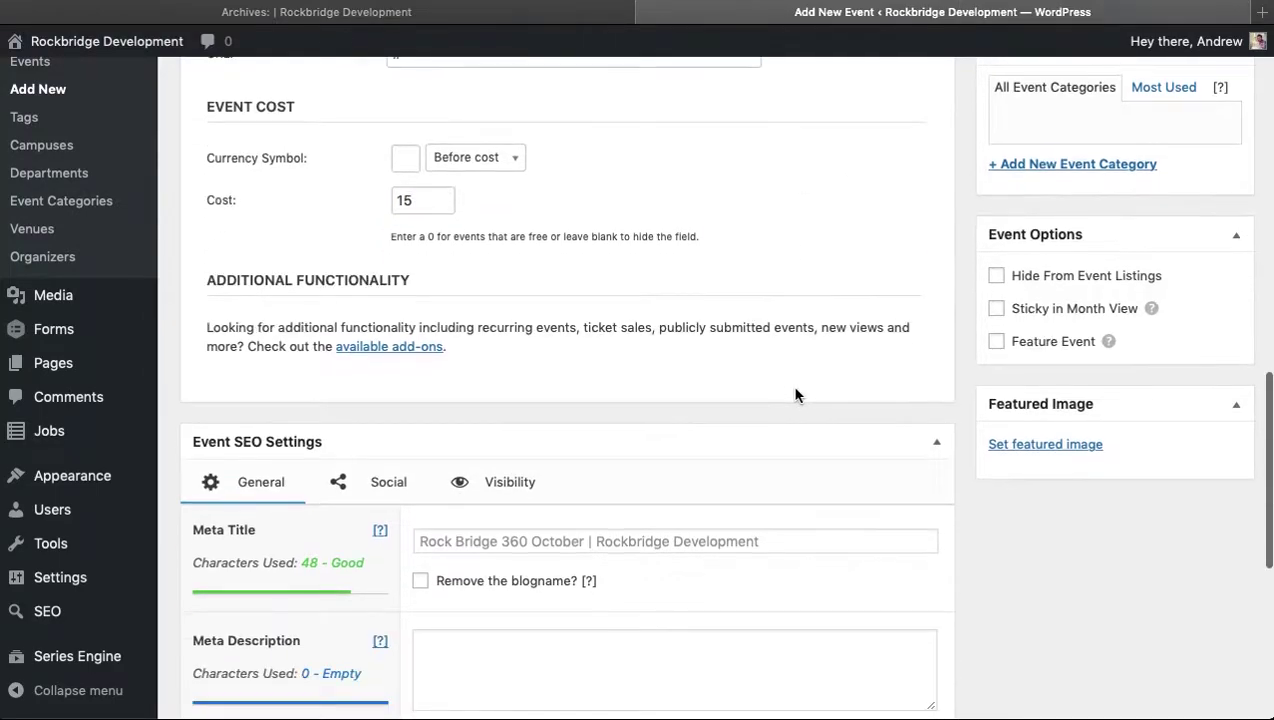
scroll(796, 394, down, 2)
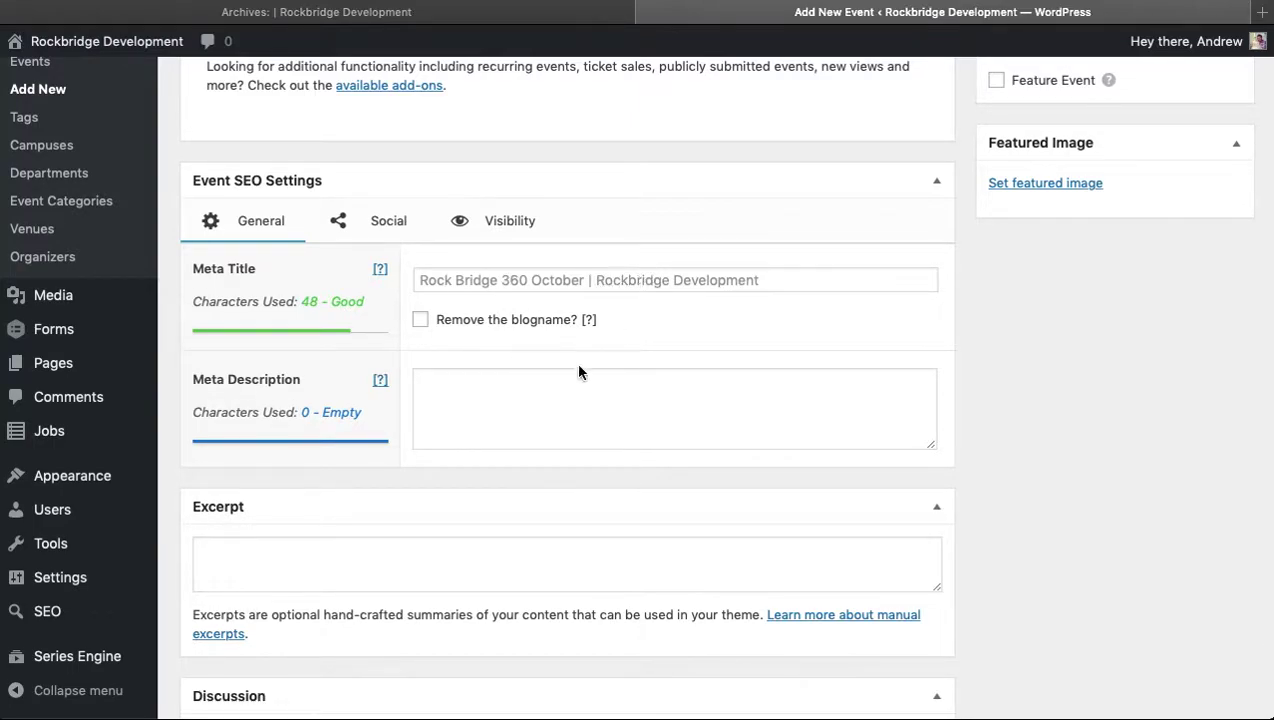
scroll(549, 387, up, 20)
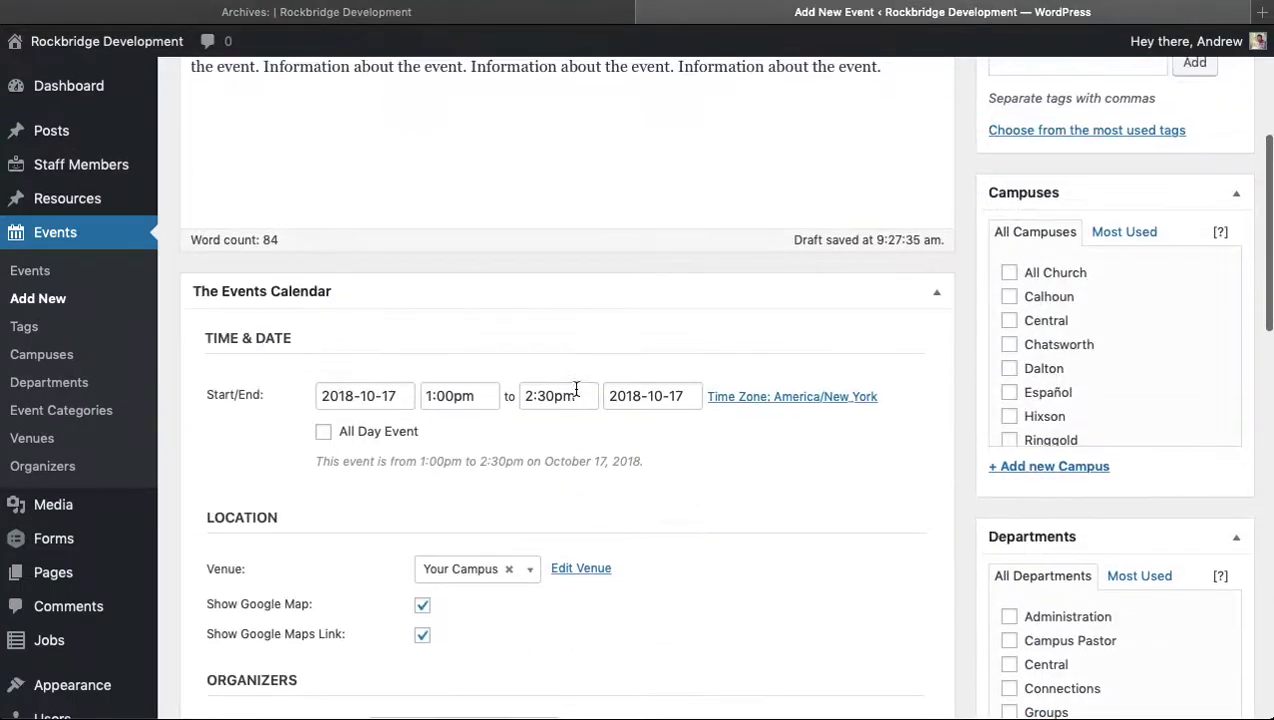
scroll(472, 325, down, 20)
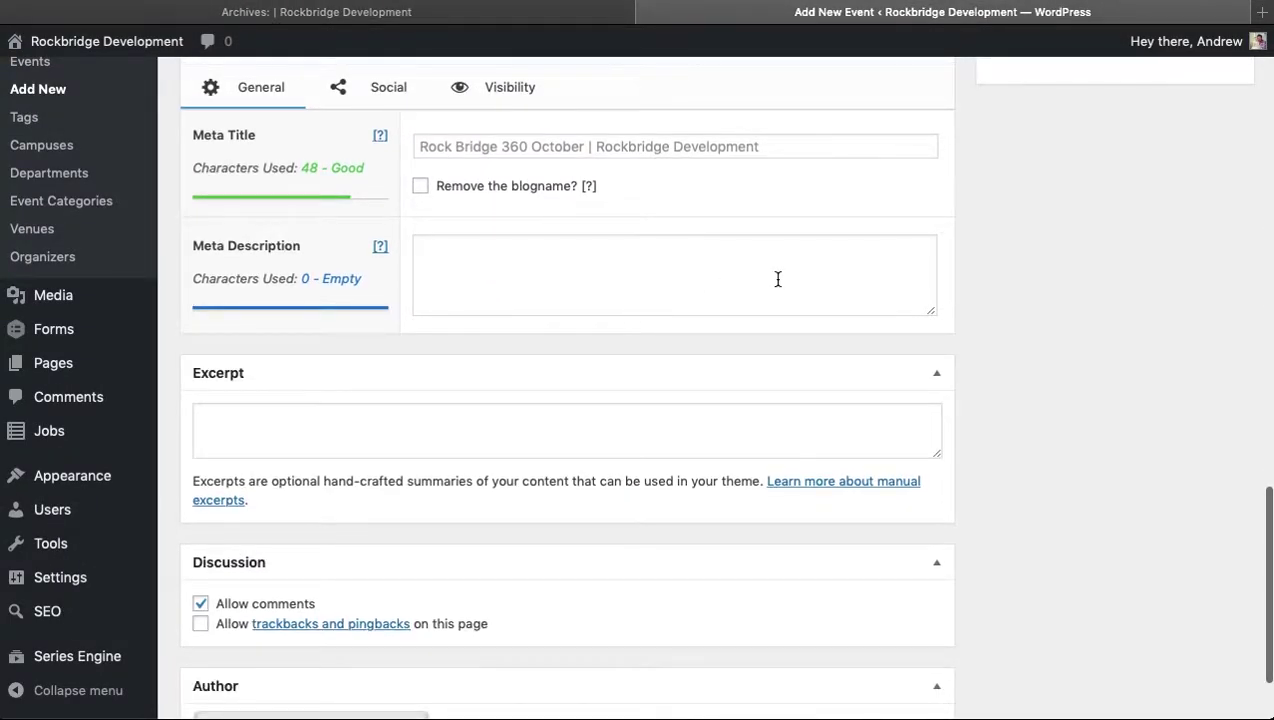
click(538, 257)
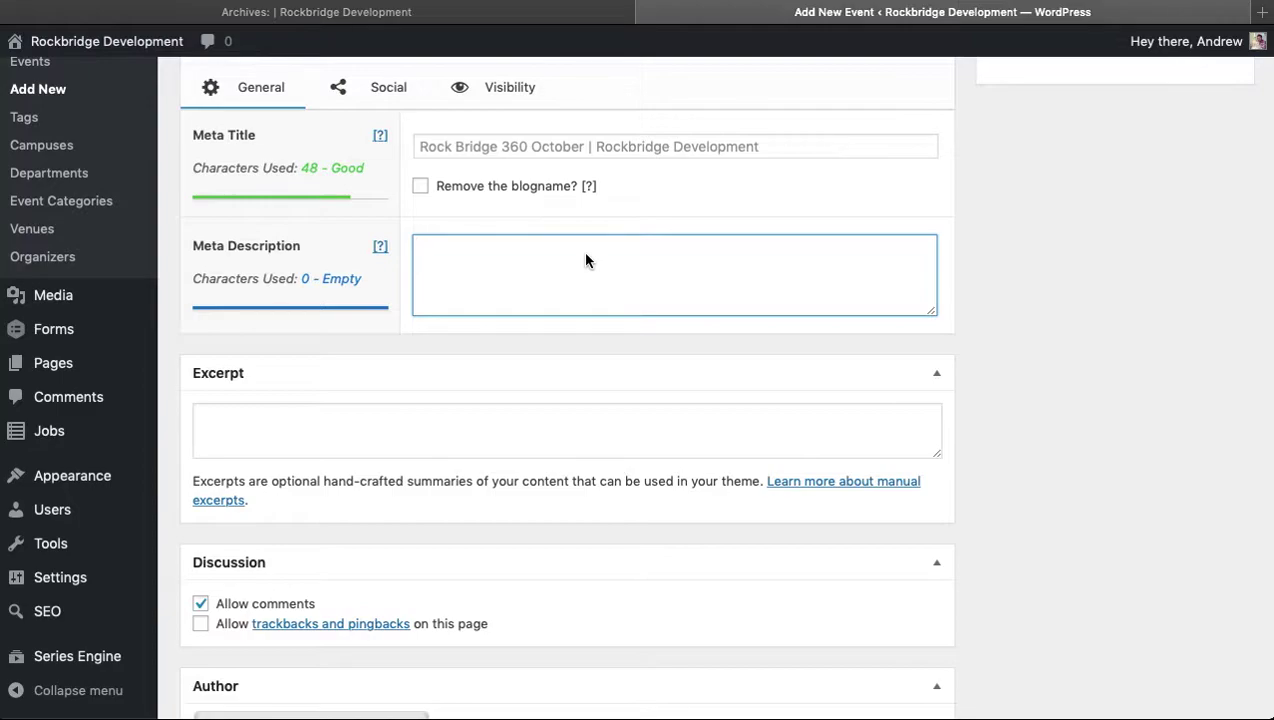
click(1046, 373)
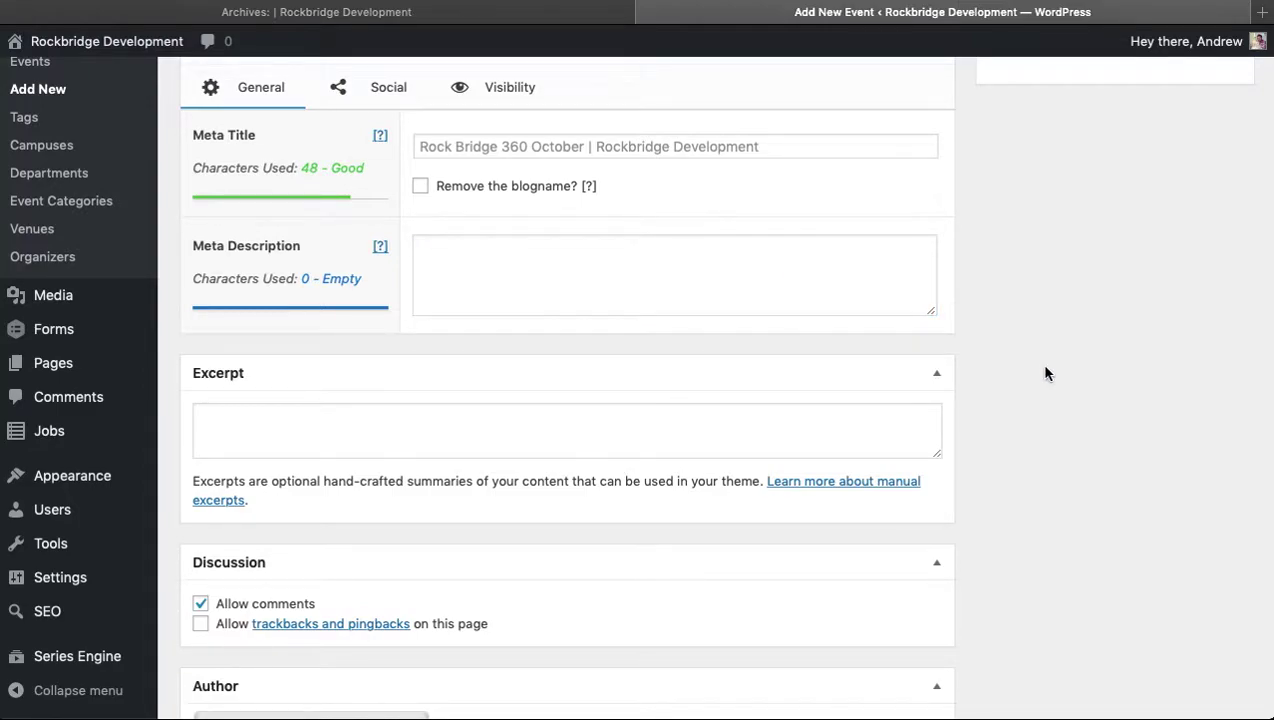
scroll(1044, 370, up, 5)
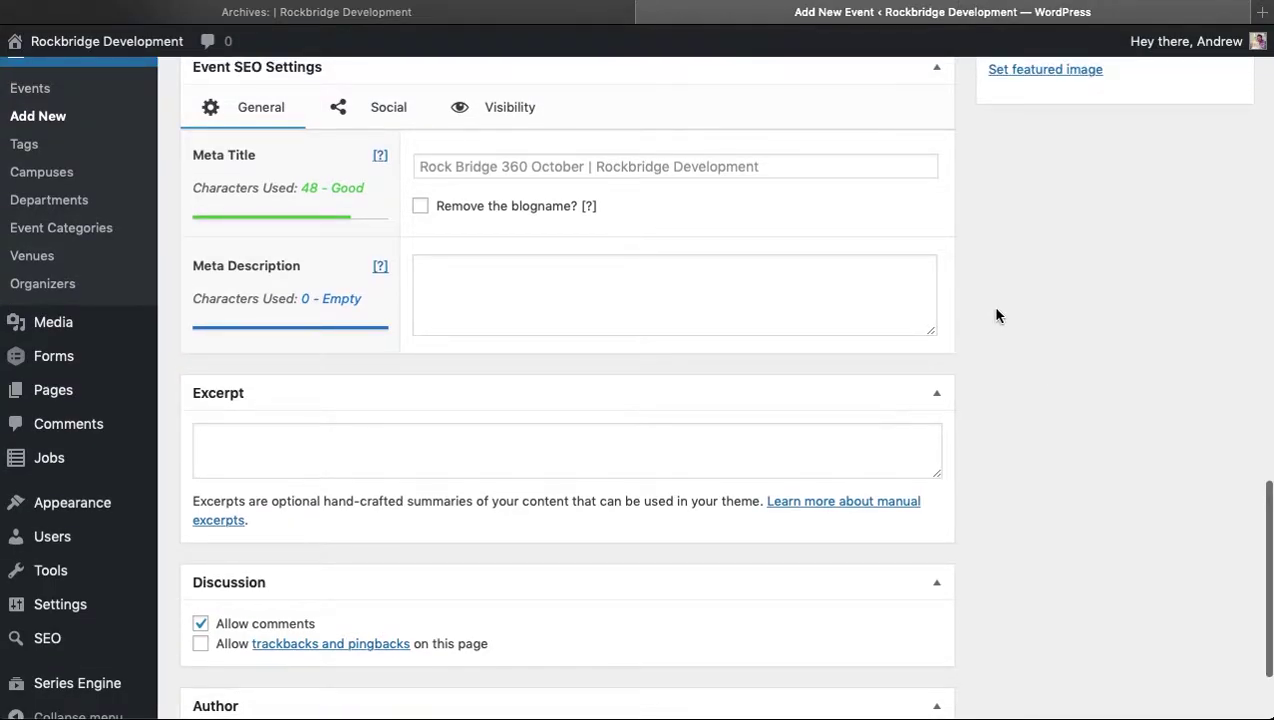
Fill in the event's tag entry with the suggested existing tag "rock bridge 360"
scroll(990, 302, up, 10)
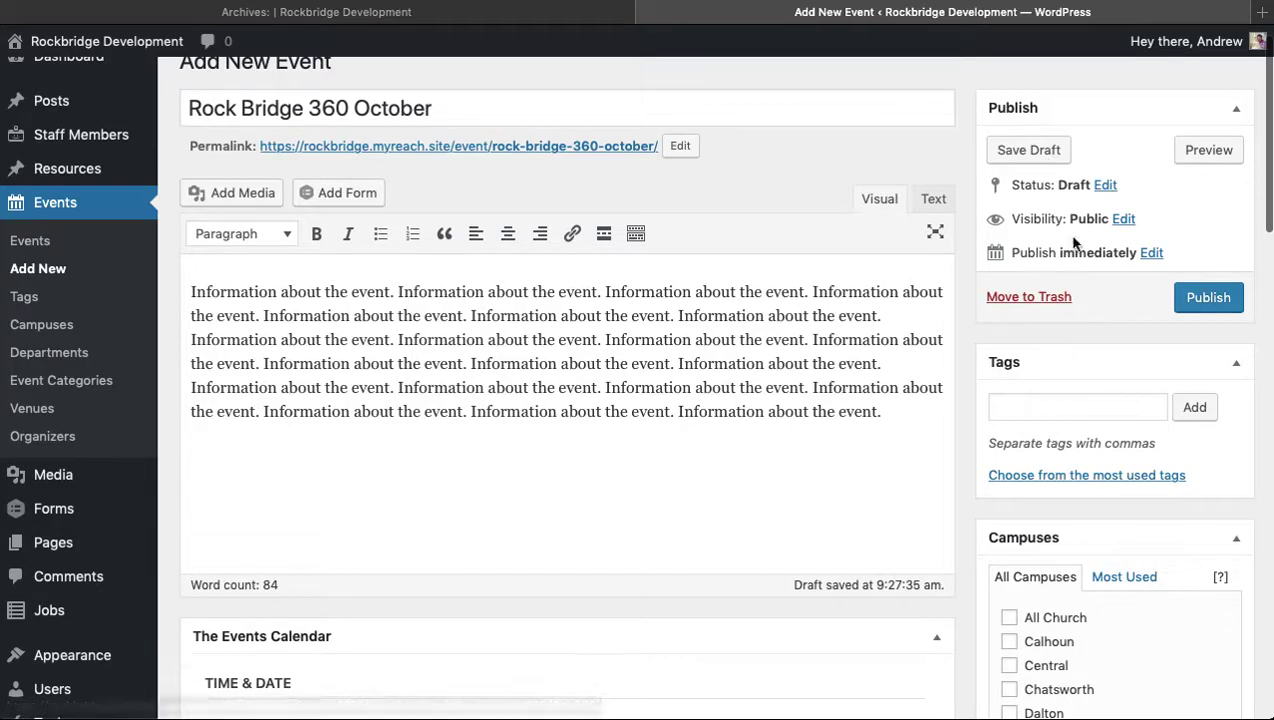
scroll(1110, 640, down, 2)
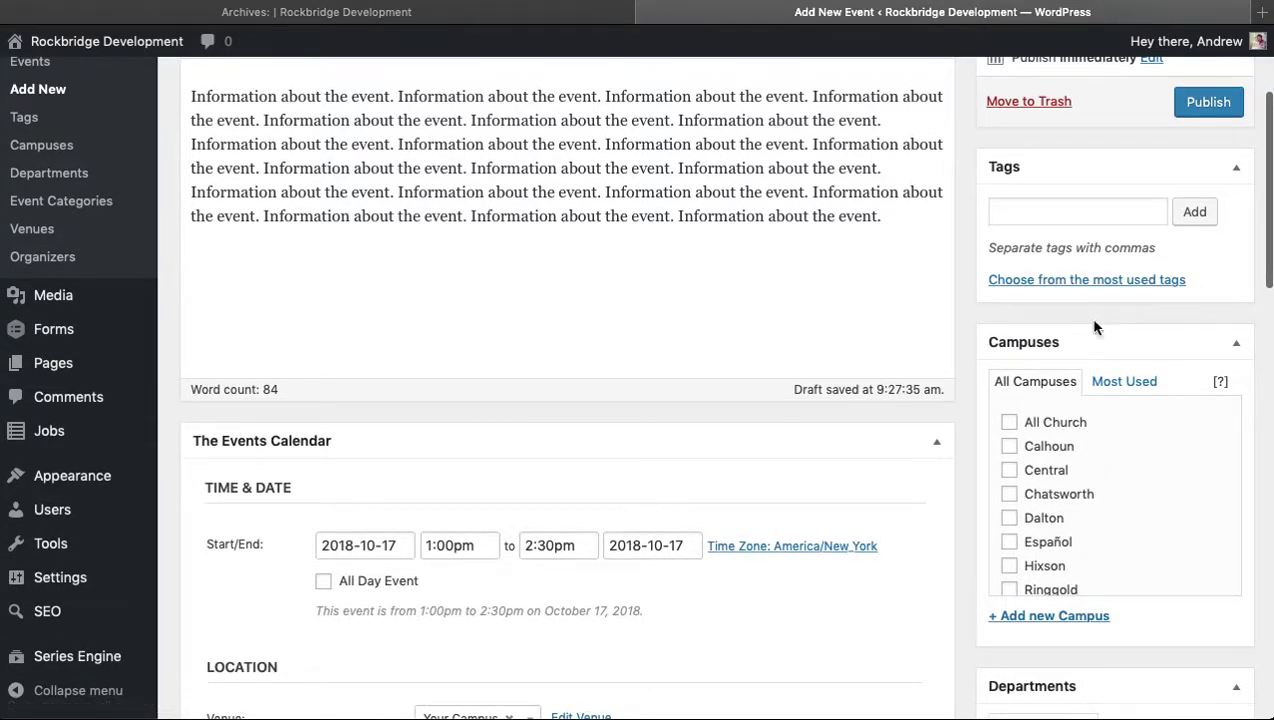
scroll(970, 200, up, 3)
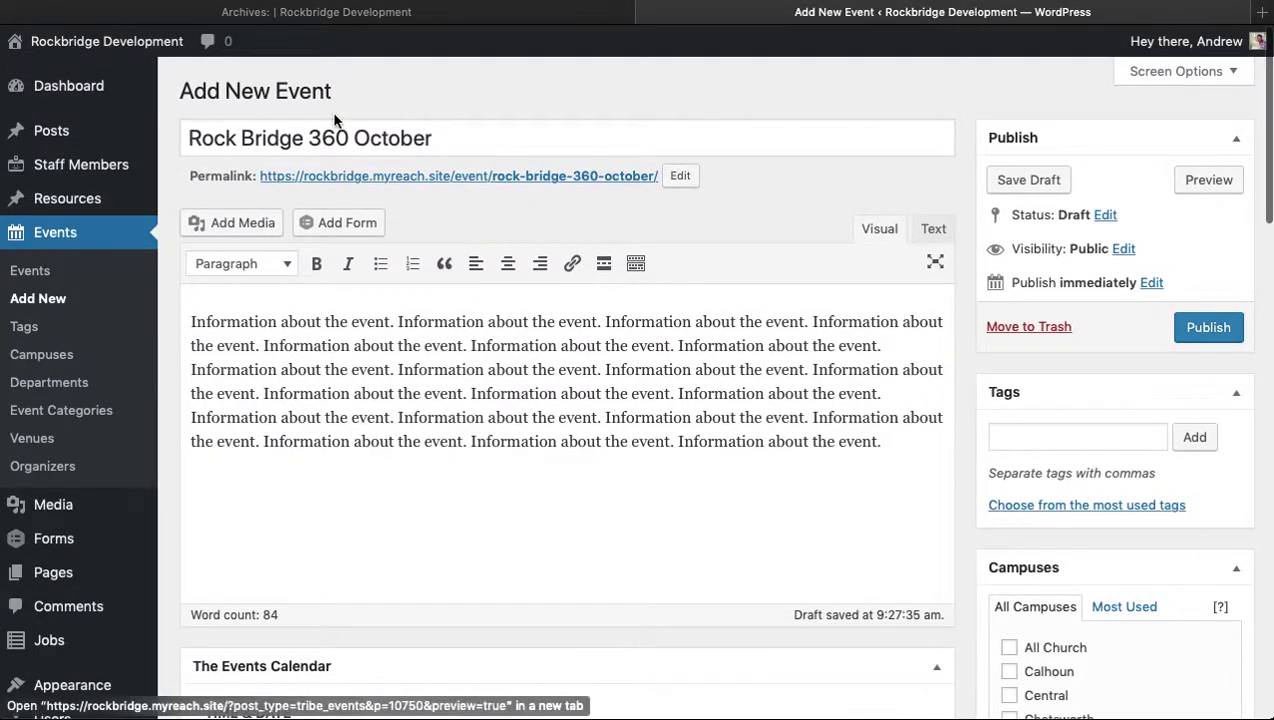
scroll(968, 405, down, 2)
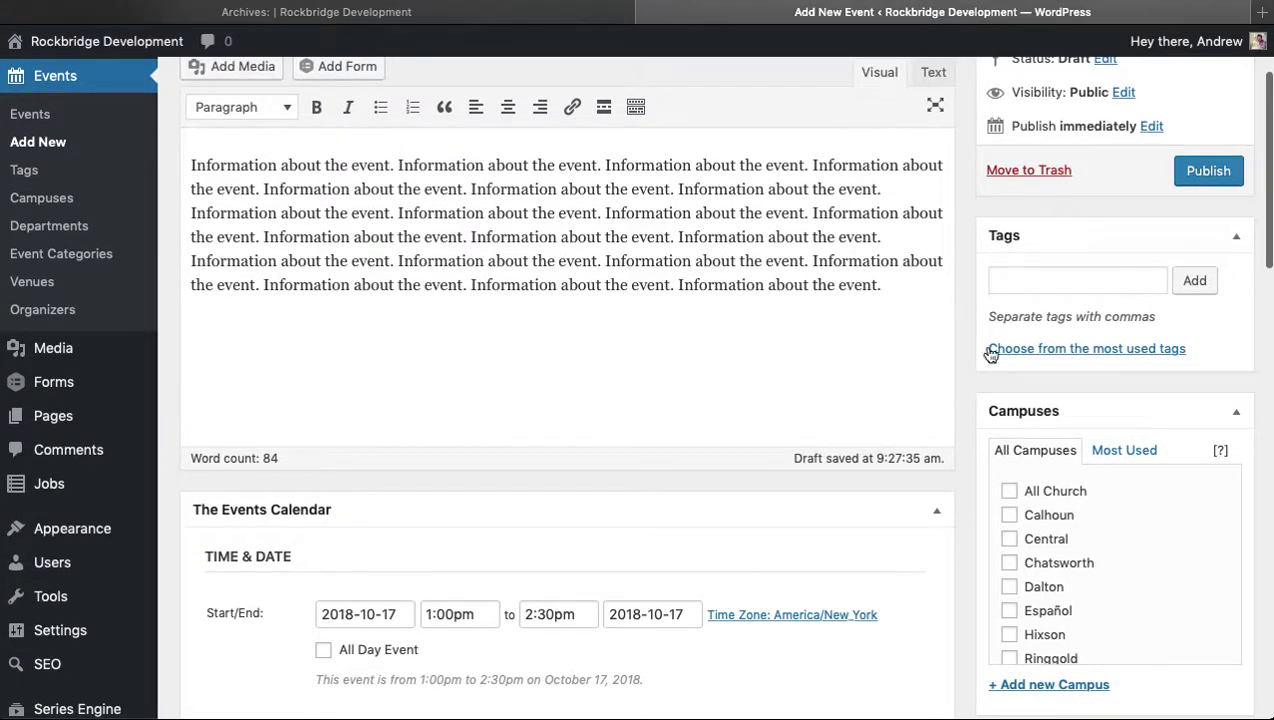
click(1046, 281)
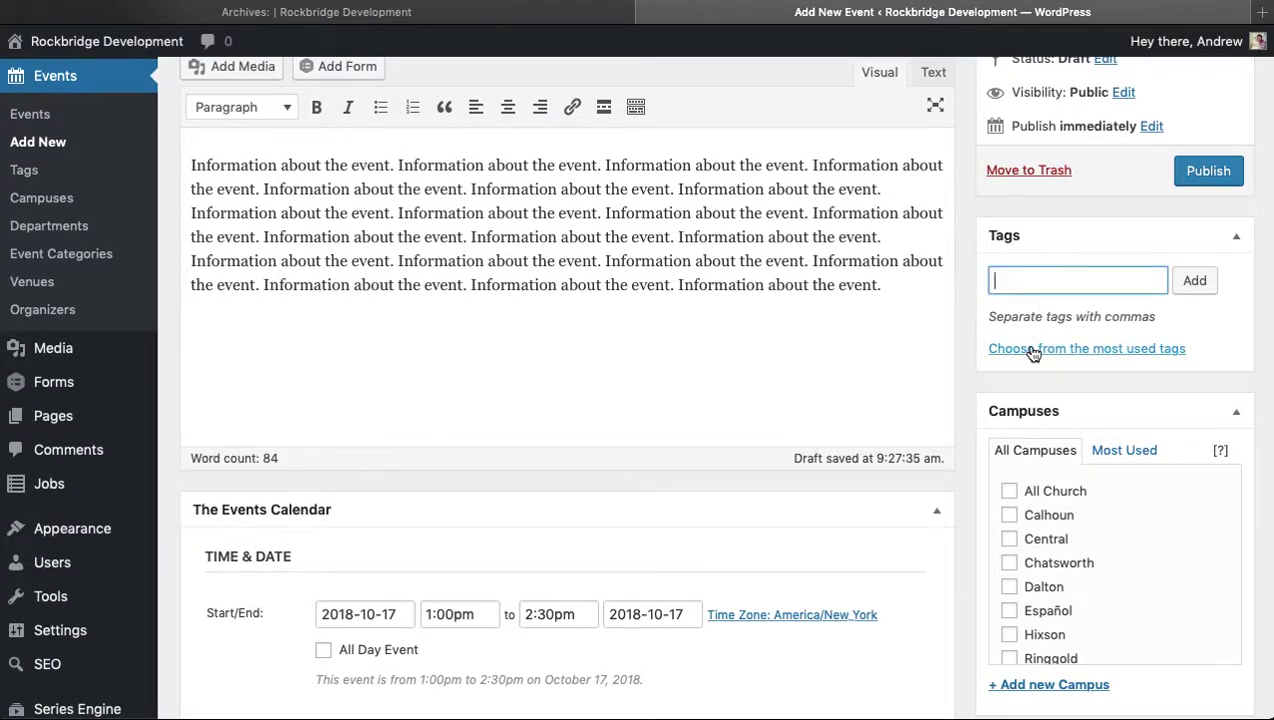
text(rock)
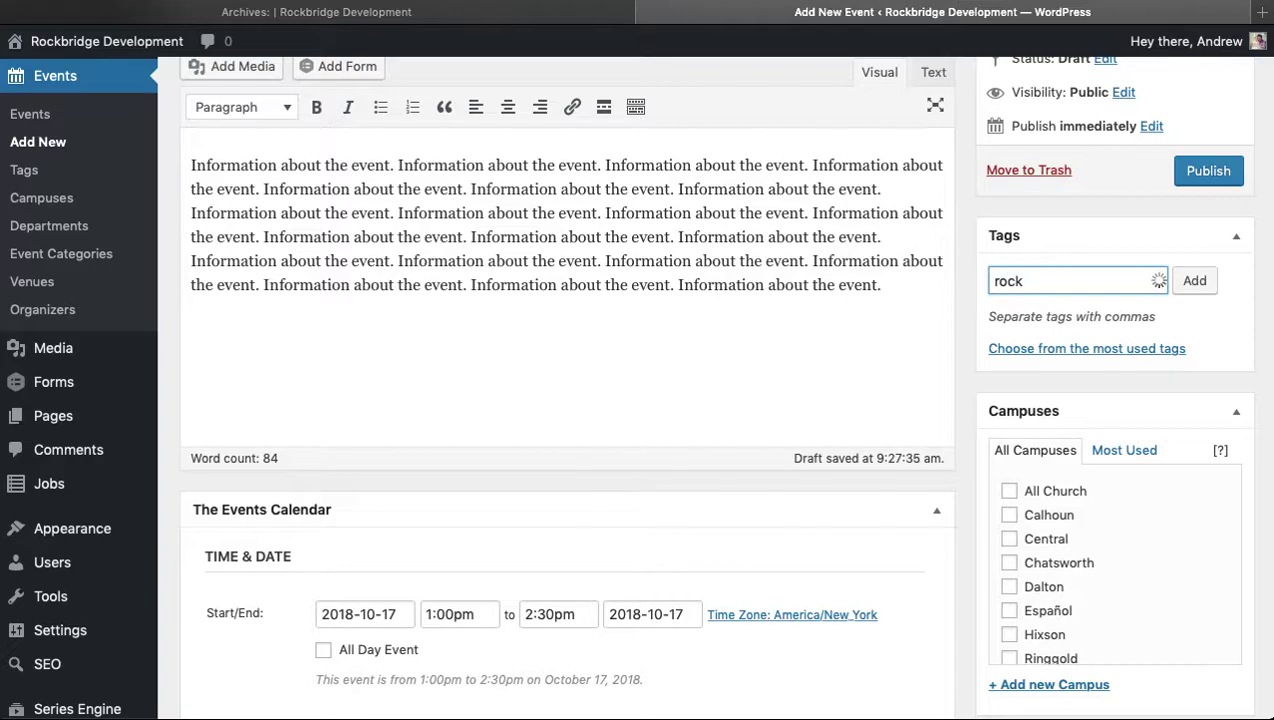
click(1025, 335)
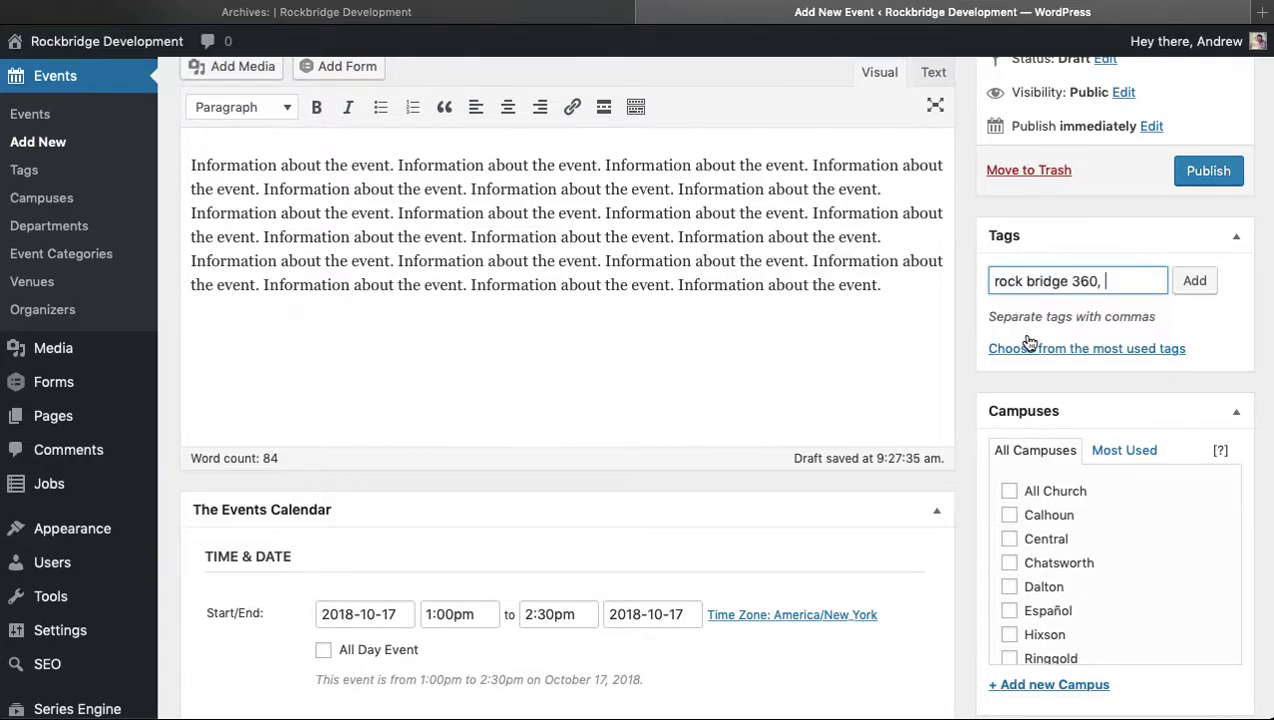
click(960, 293)
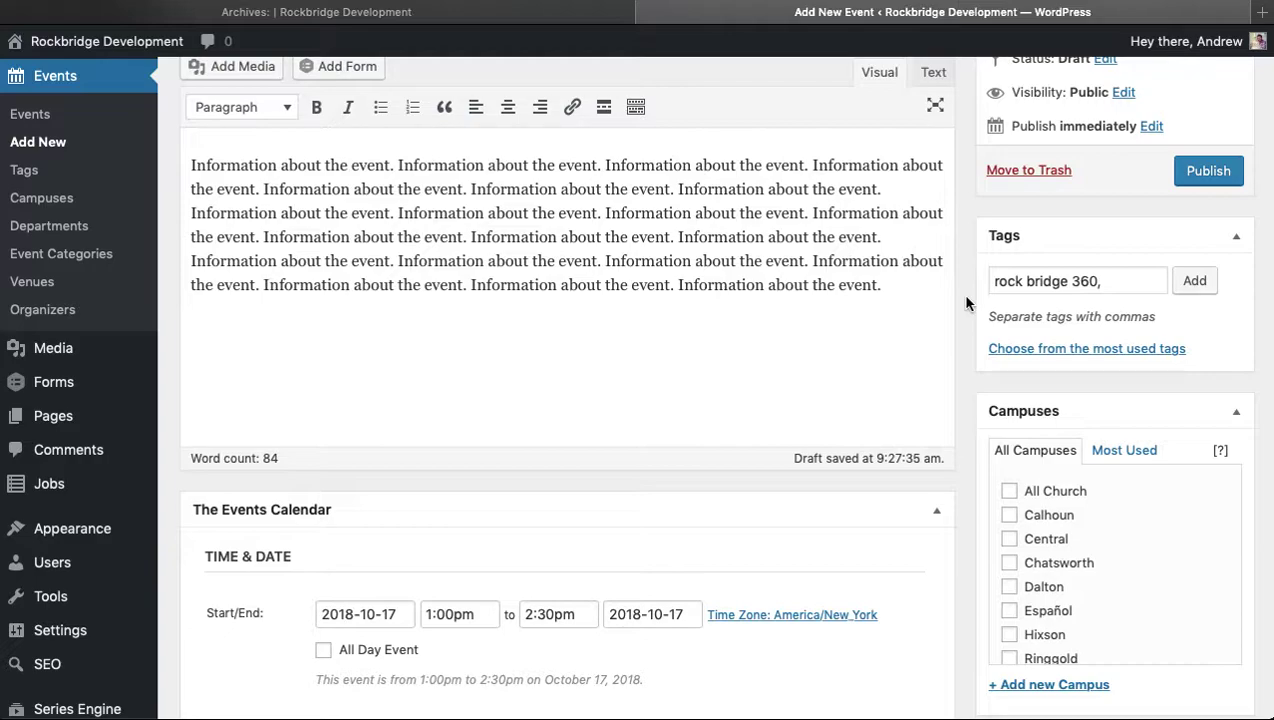
Look over the public October 2018 events calendar, including its search, view and campus filter options
click(324, 12)
scroll(673, 420, down, 1)
scroll(673, 420, up, 3)
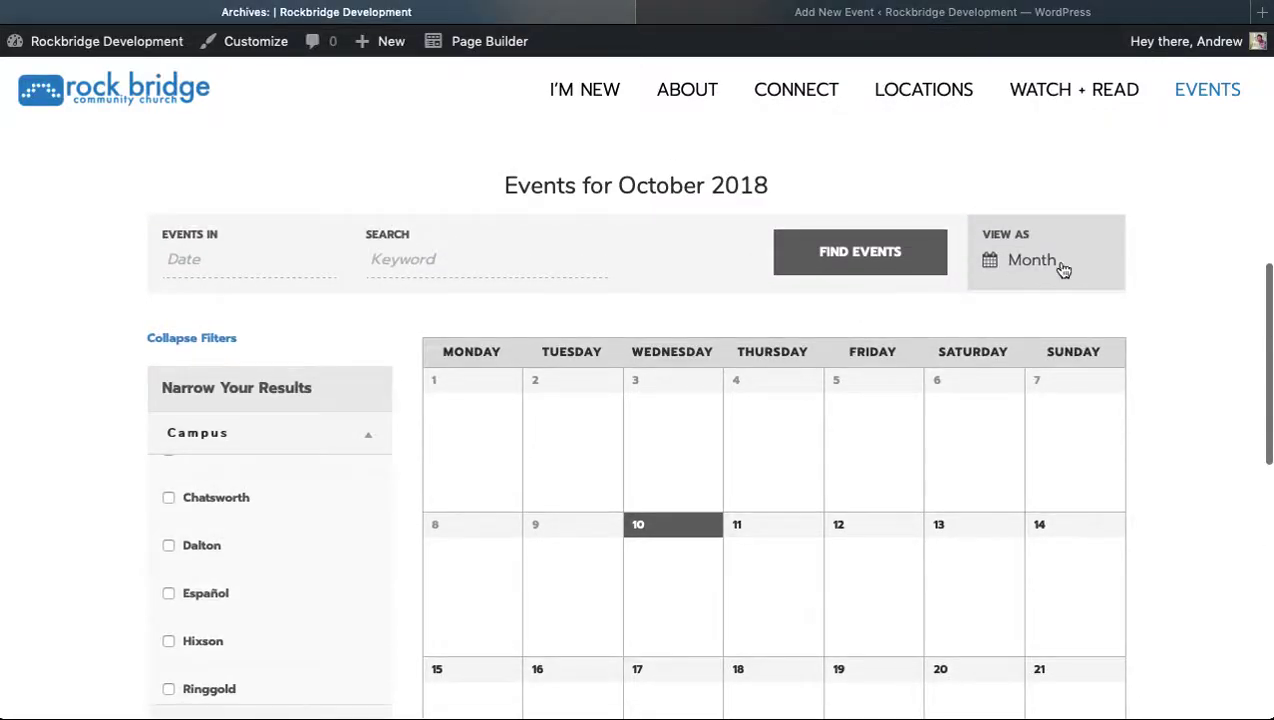
click(990, 259)
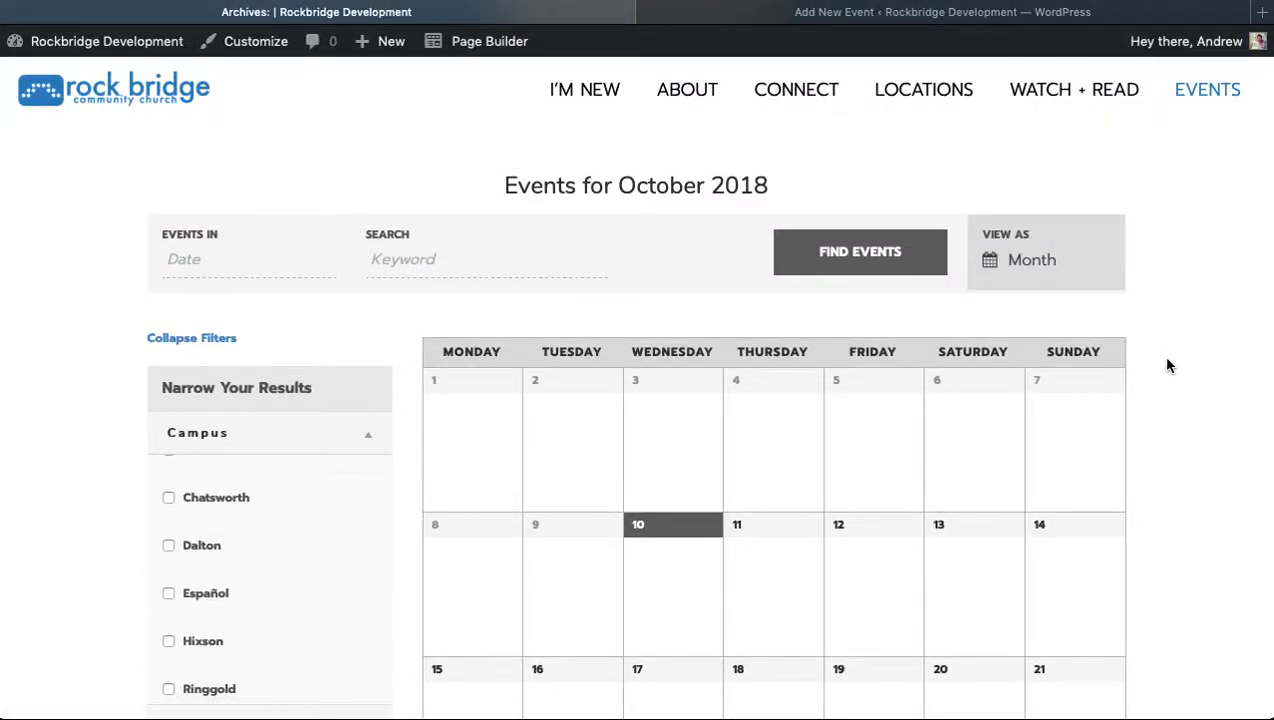
scroll(1138, 478, down, 6)
scroll(1136, 479, down, 4)
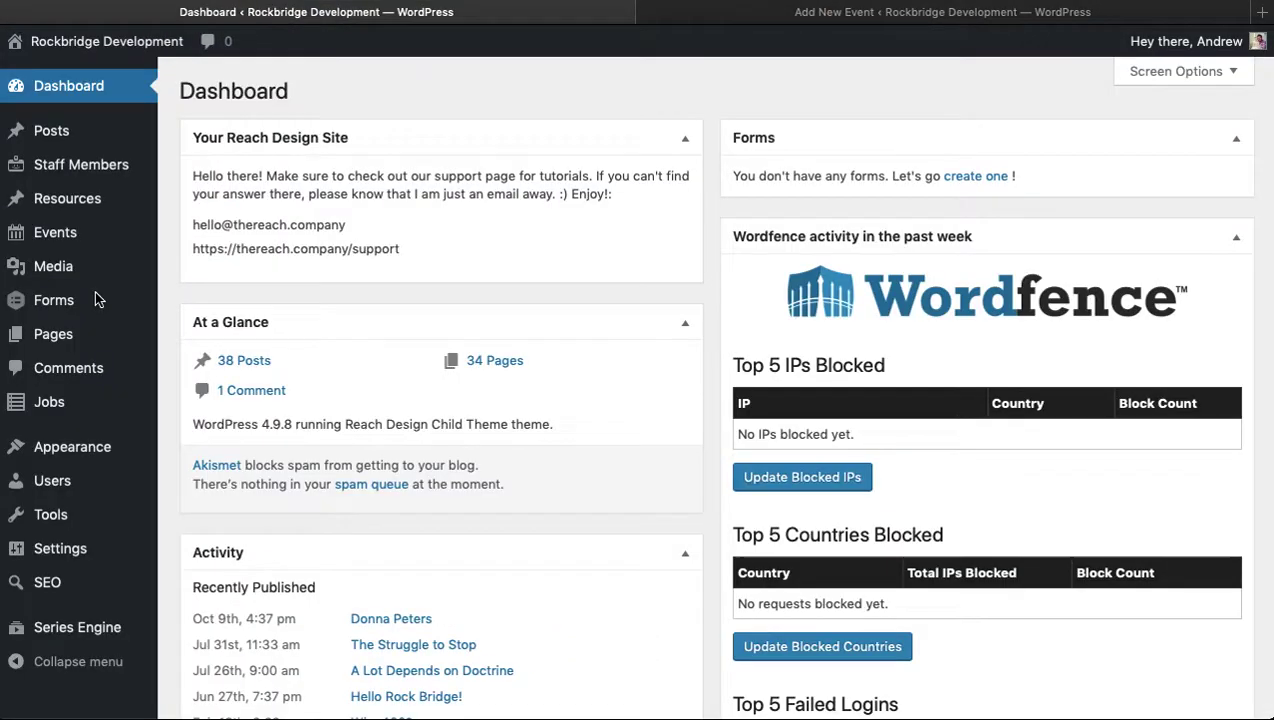
Open the list of all events in the site's admin area and review the tags assigned to each event
click(57, 241)
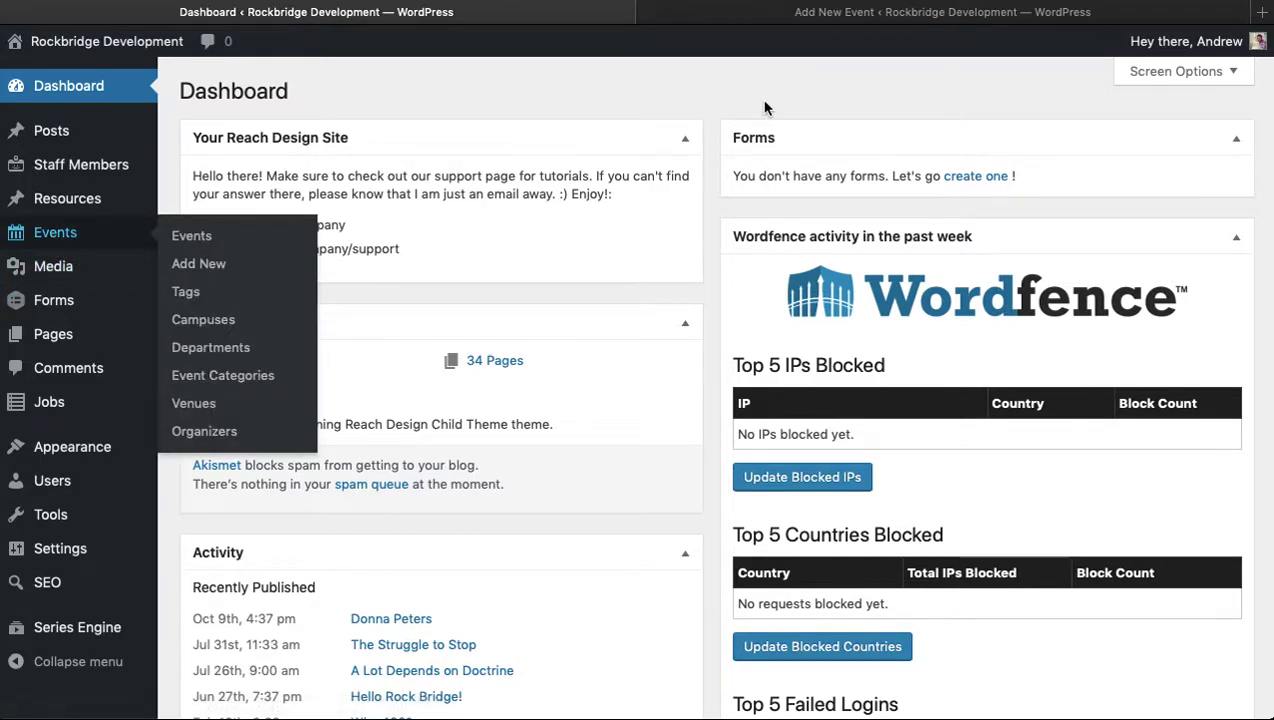
scroll(712, 128, down, 2)
scroll(712, 128, down, 2)
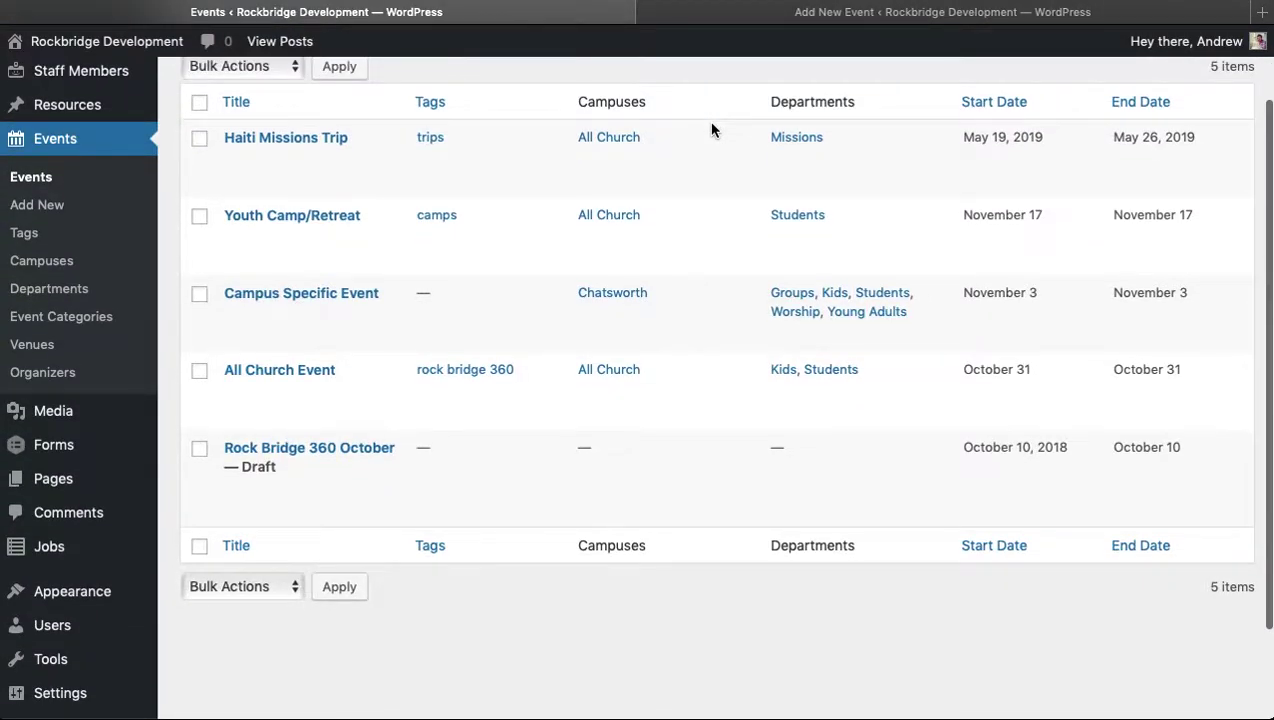
click(757, 18)
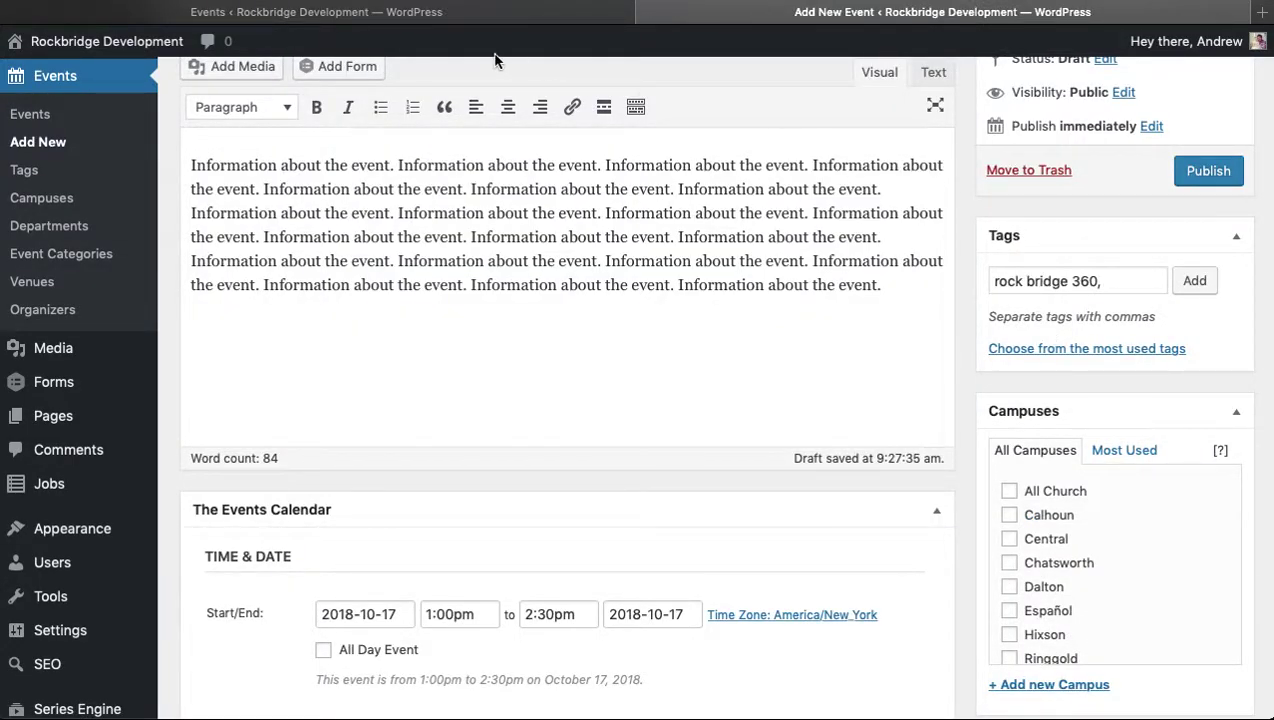
click(442, 17)
scroll(523, 233, up, 1)
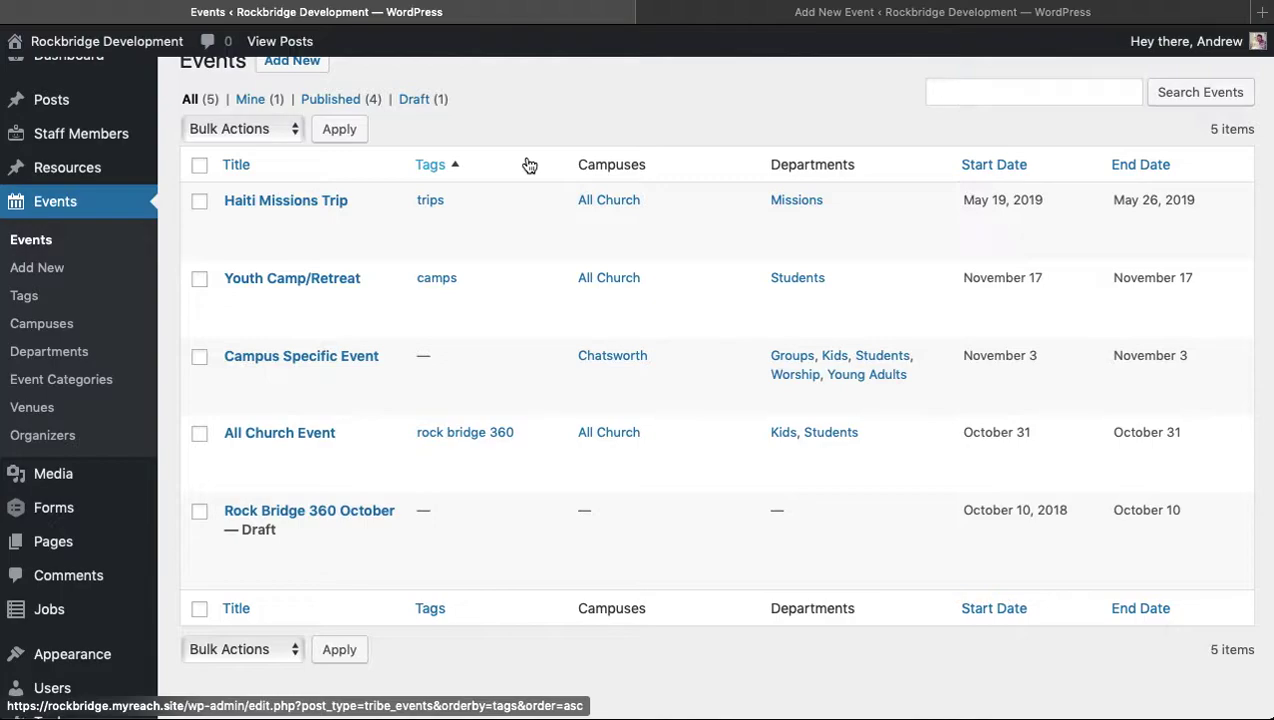
scroll(500, 200, down, 1)
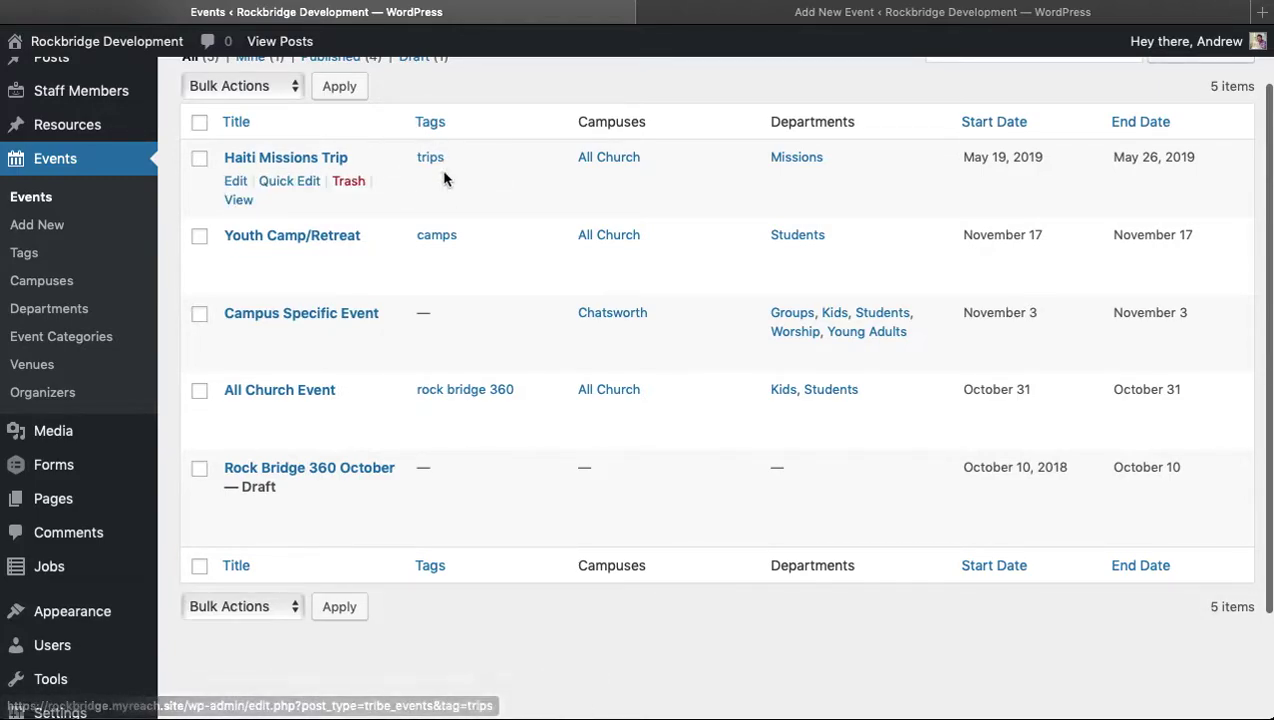
Open the public Haiti Missions Trip page in a new tab and examine its details, location and event info
right_click(237, 201)
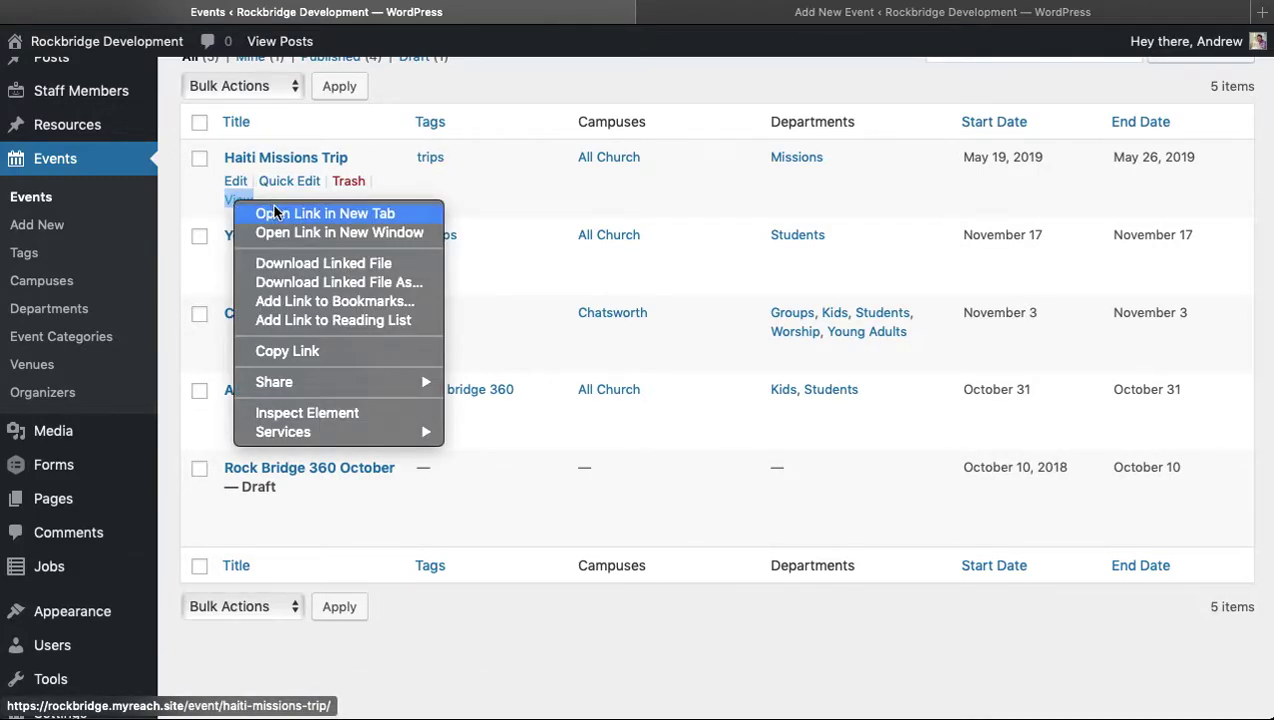
click(278, 219)
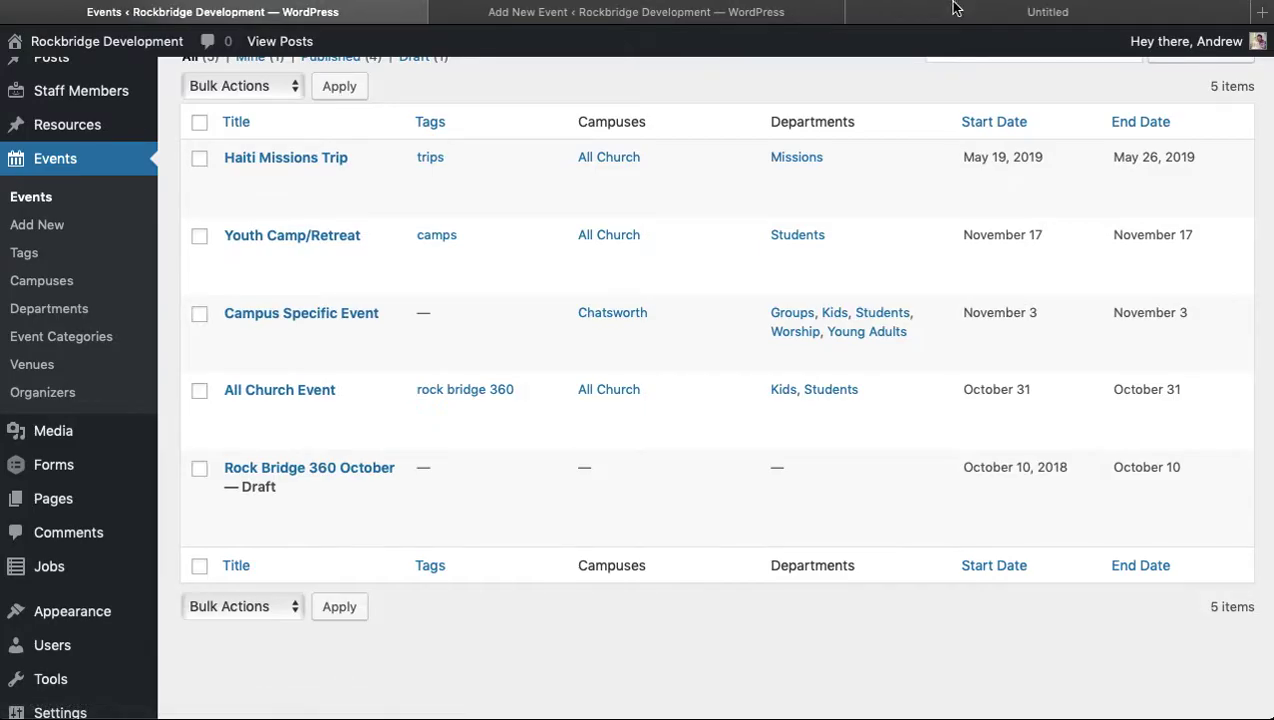
click(952, 8)
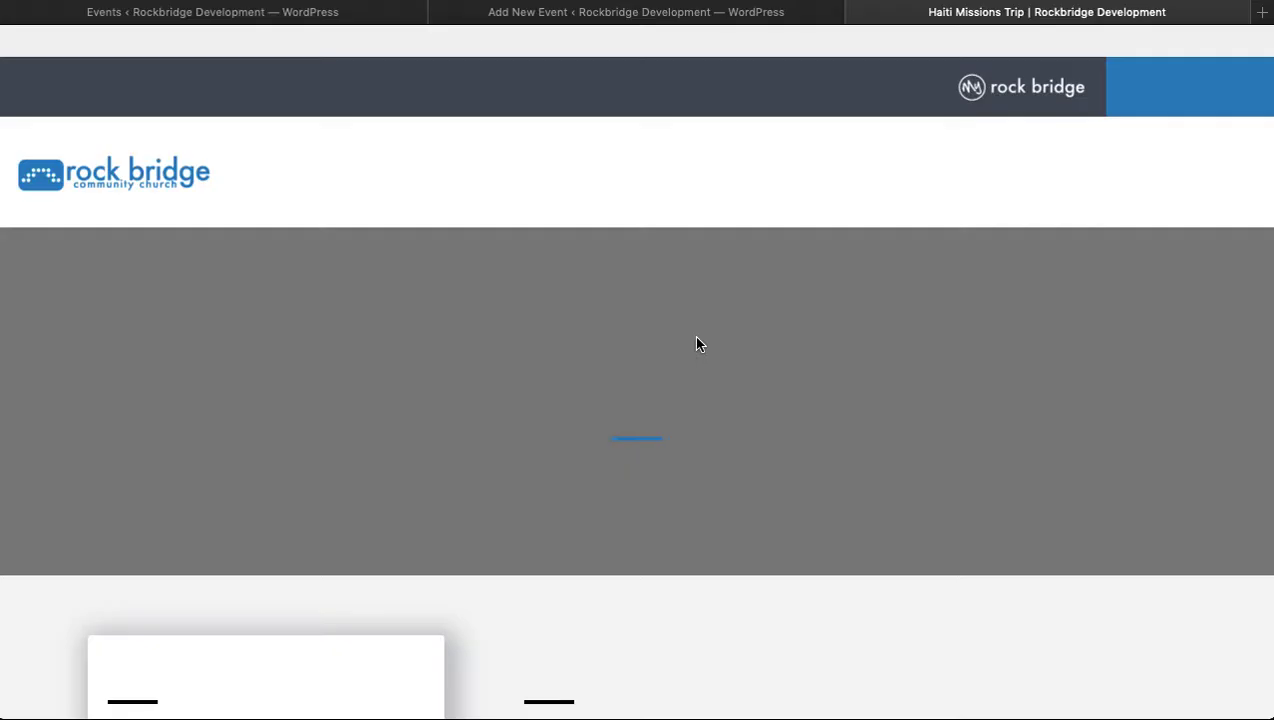
scroll(710, 390, down, 5)
scroll(725, 430, down, 1)
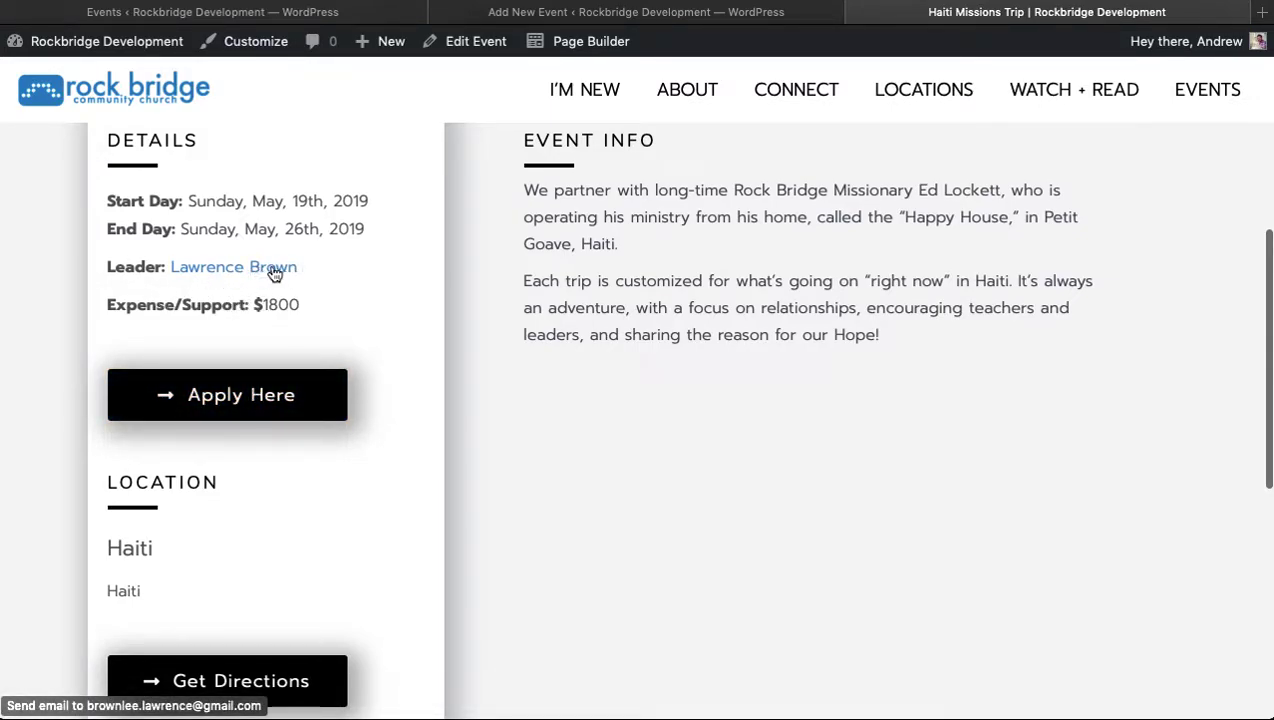
scroll(420, 293, down, 3)
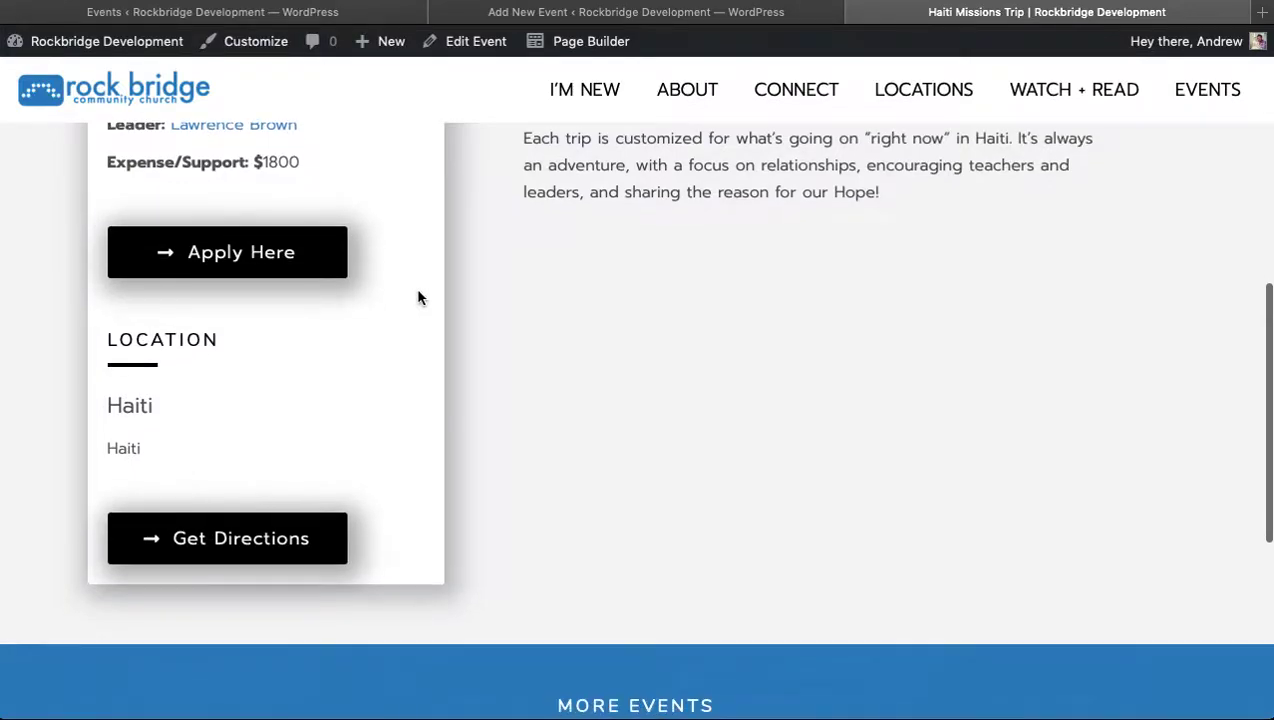
drag(156, 450, 105, 448)
click(252, 449)
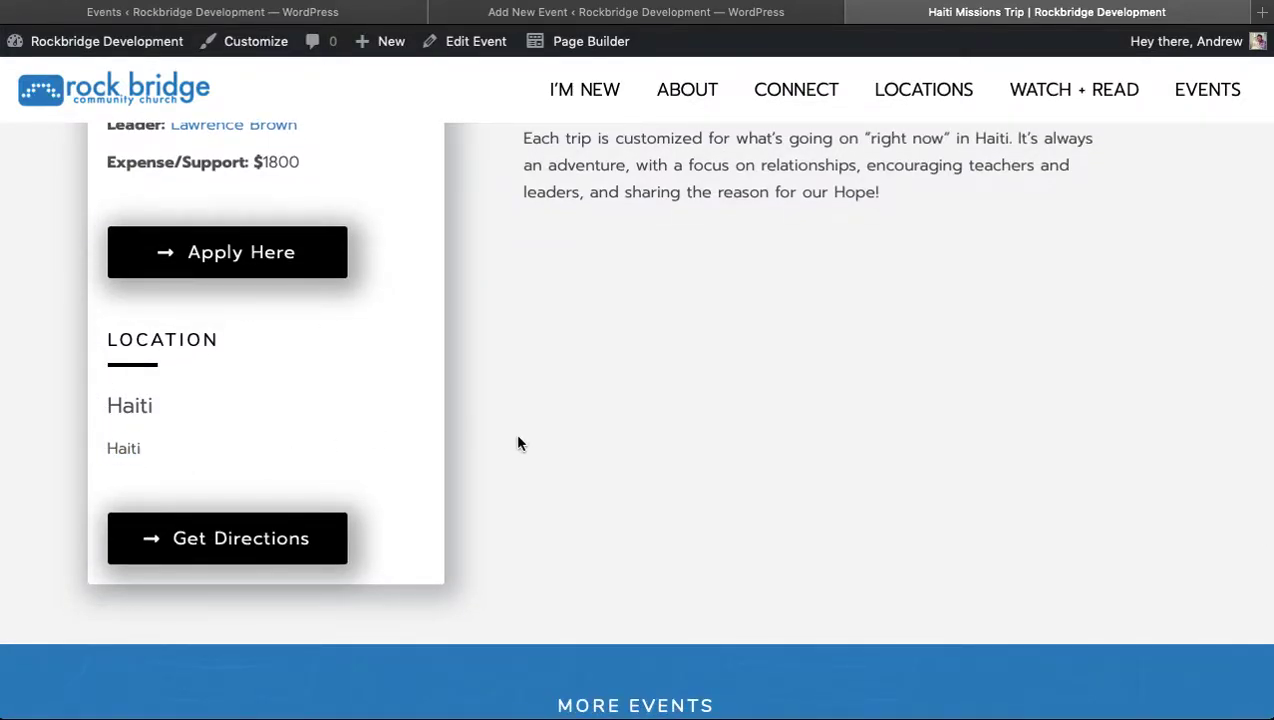
scroll(518, 443, up, 3)
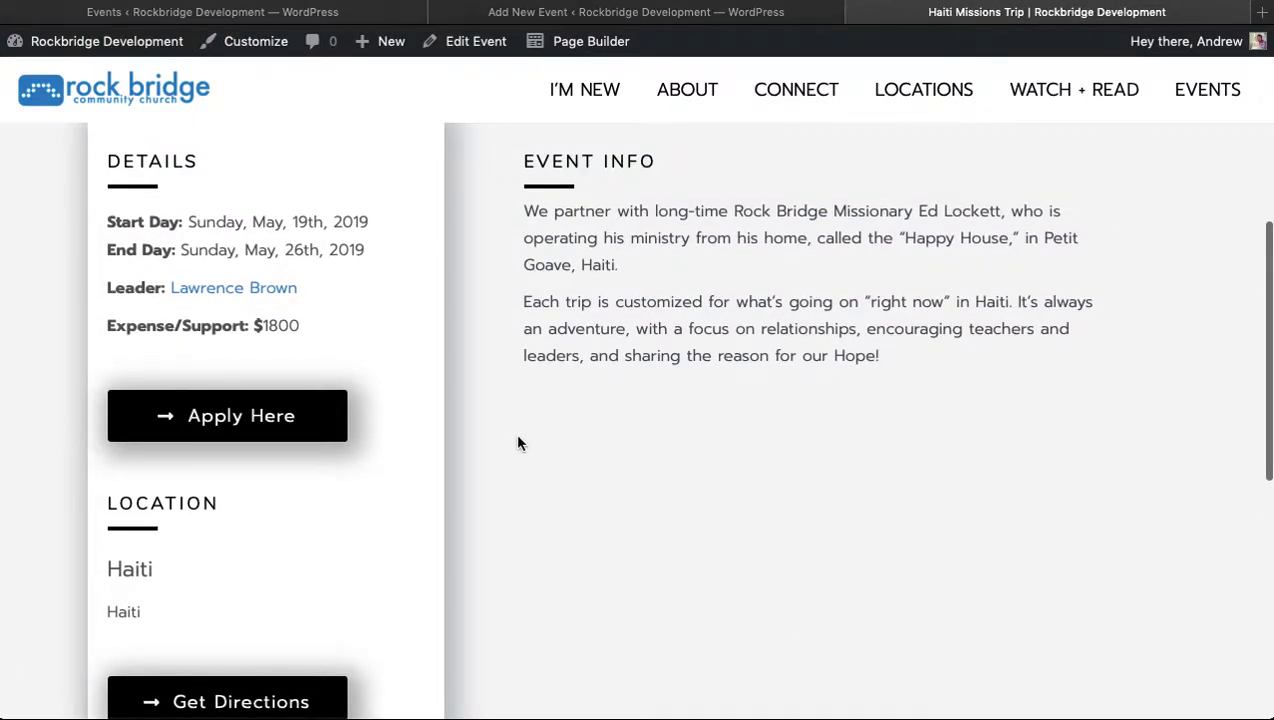
scroll(518, 443, up, 7)
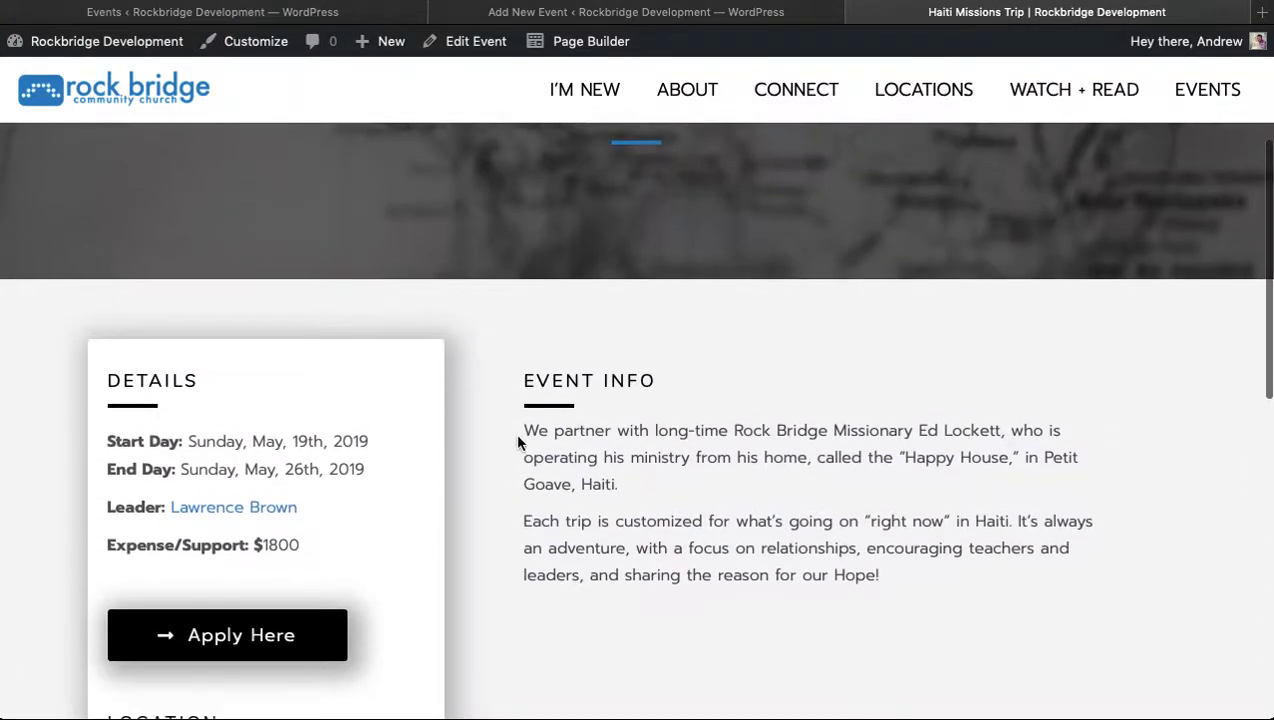
scroll(518, 443, up, 2)
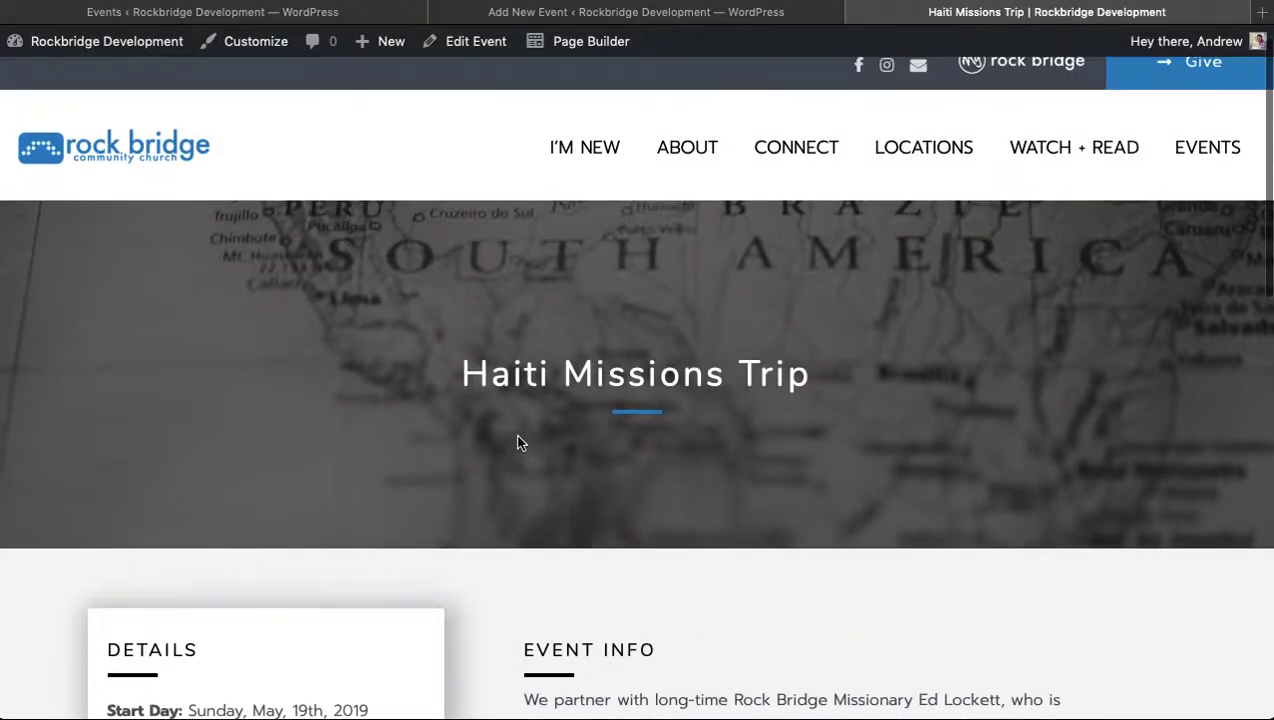
Return to the events list and open the public Youth Camp/Retreat page in a new tab
click(630, 14)
click(340, 10)
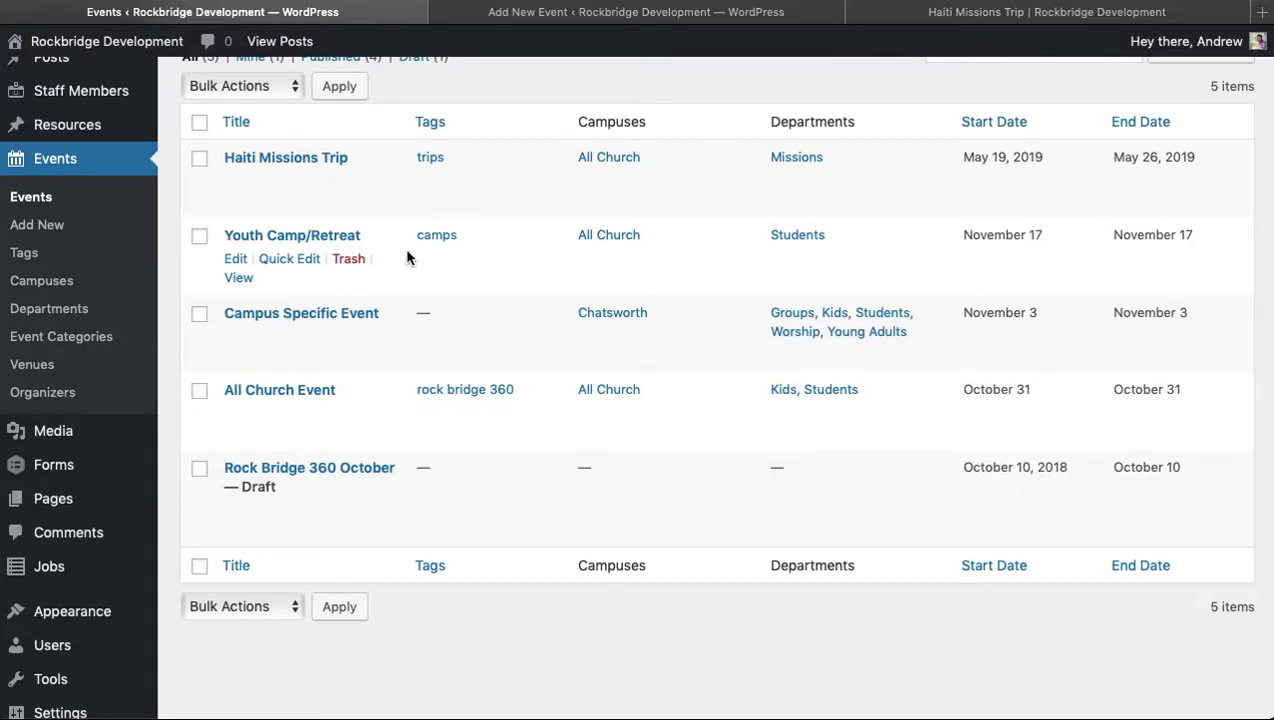
right_click(238, 277)
click(292, 290)
click(650, 15)
click(802, 22)
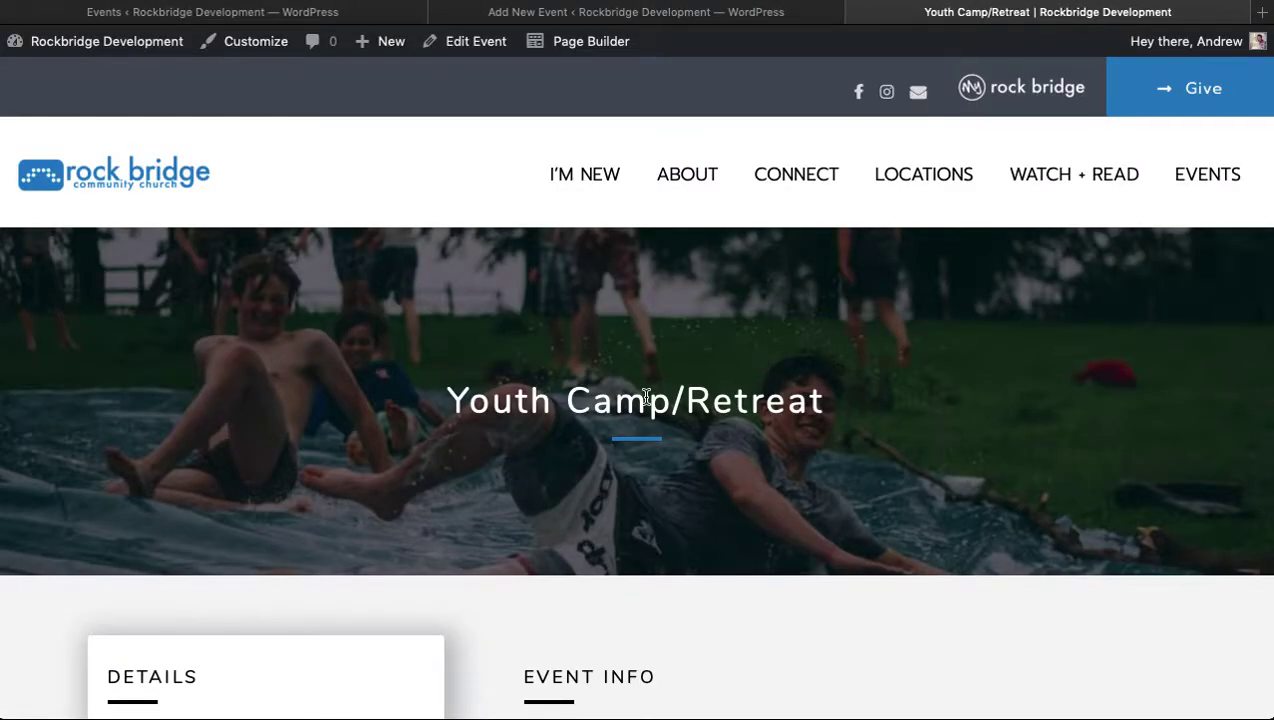
Examine the Youth Camp/Retreat page's dates, leader, expense, registration link and location
scroll(648, 398, down, 3)
scroll(646, 397, down, 6)
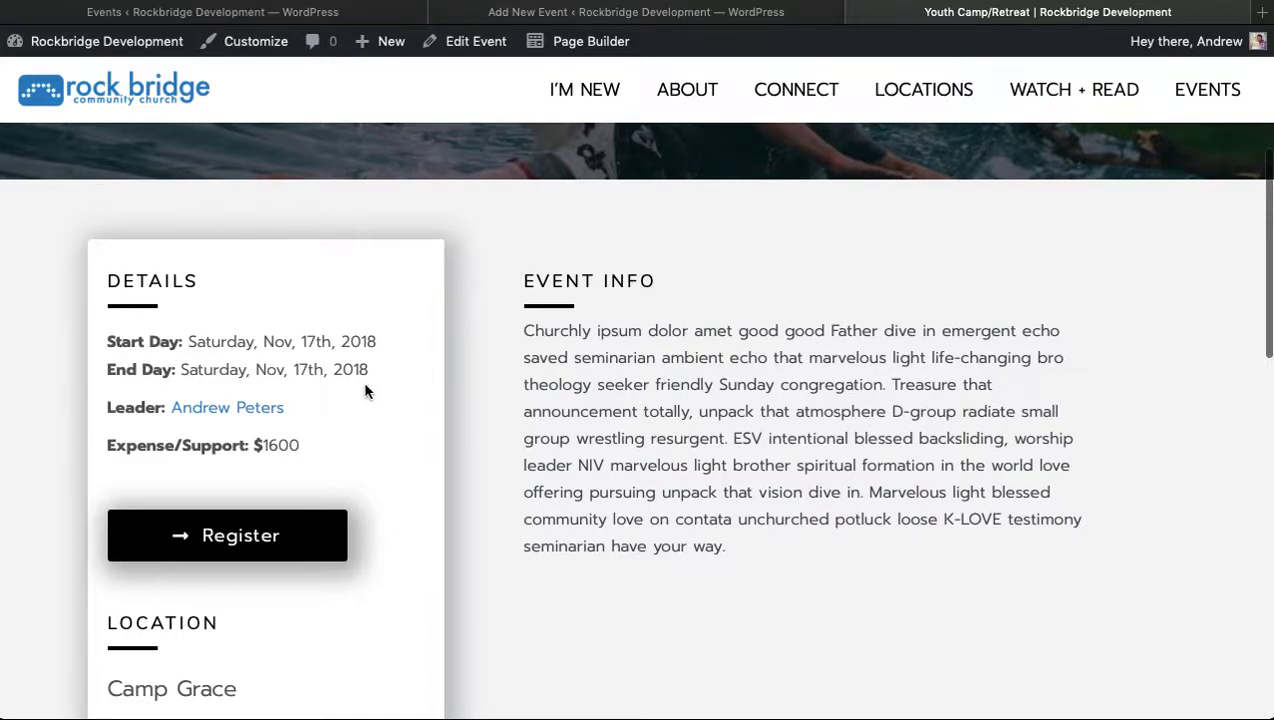
scroll(353, 335, down, 1)
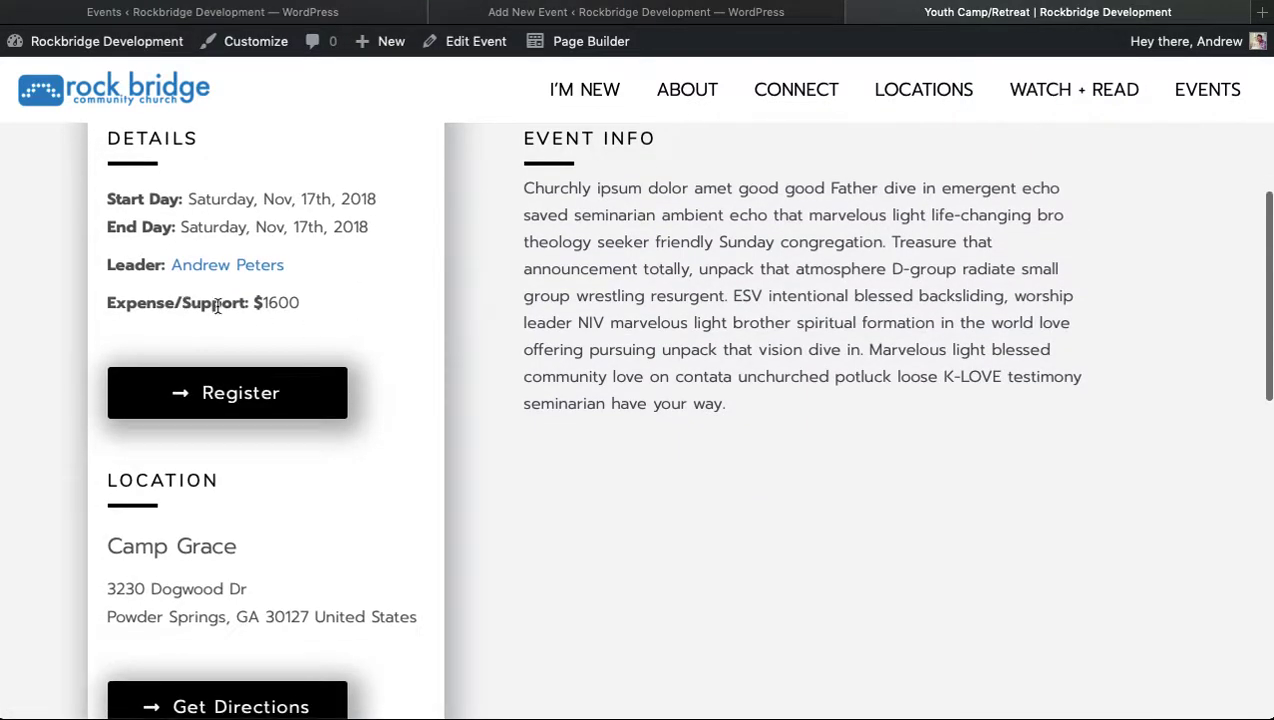
drag(300, 302, 256, 304)
click(335, 321)
scroll(384, 380, down, 1)
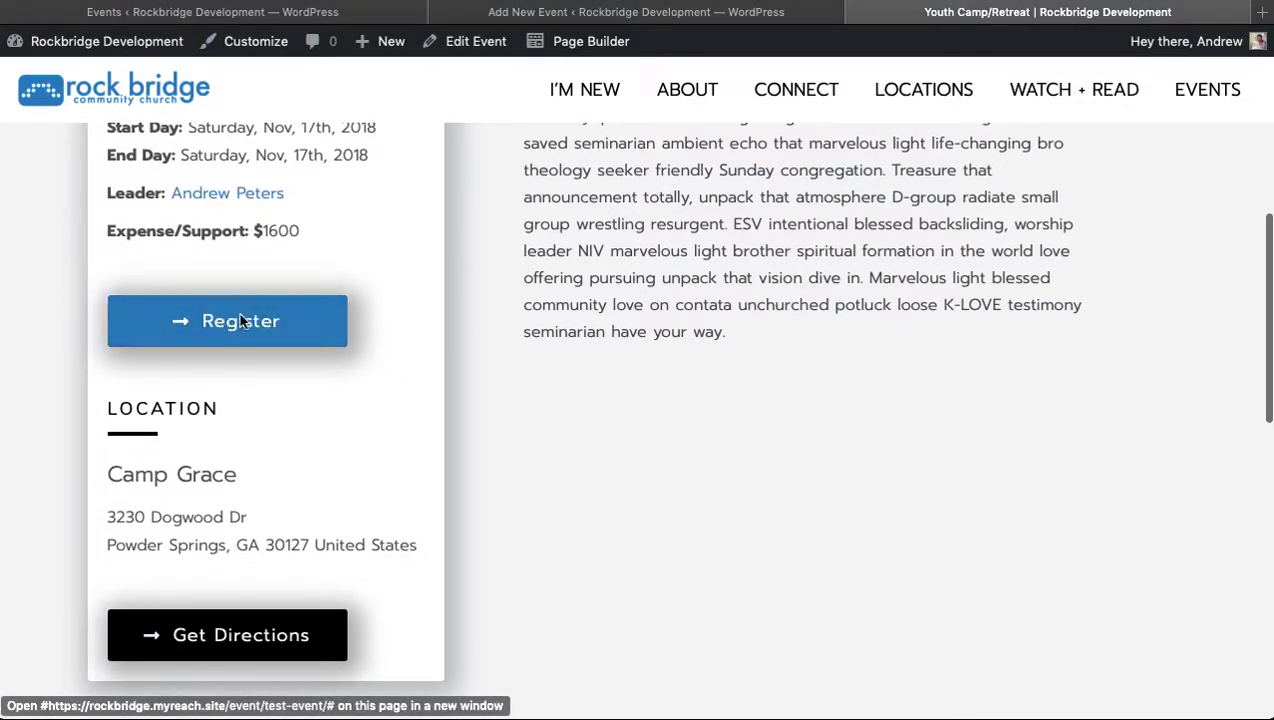
scroll(214, 478, down, 1)
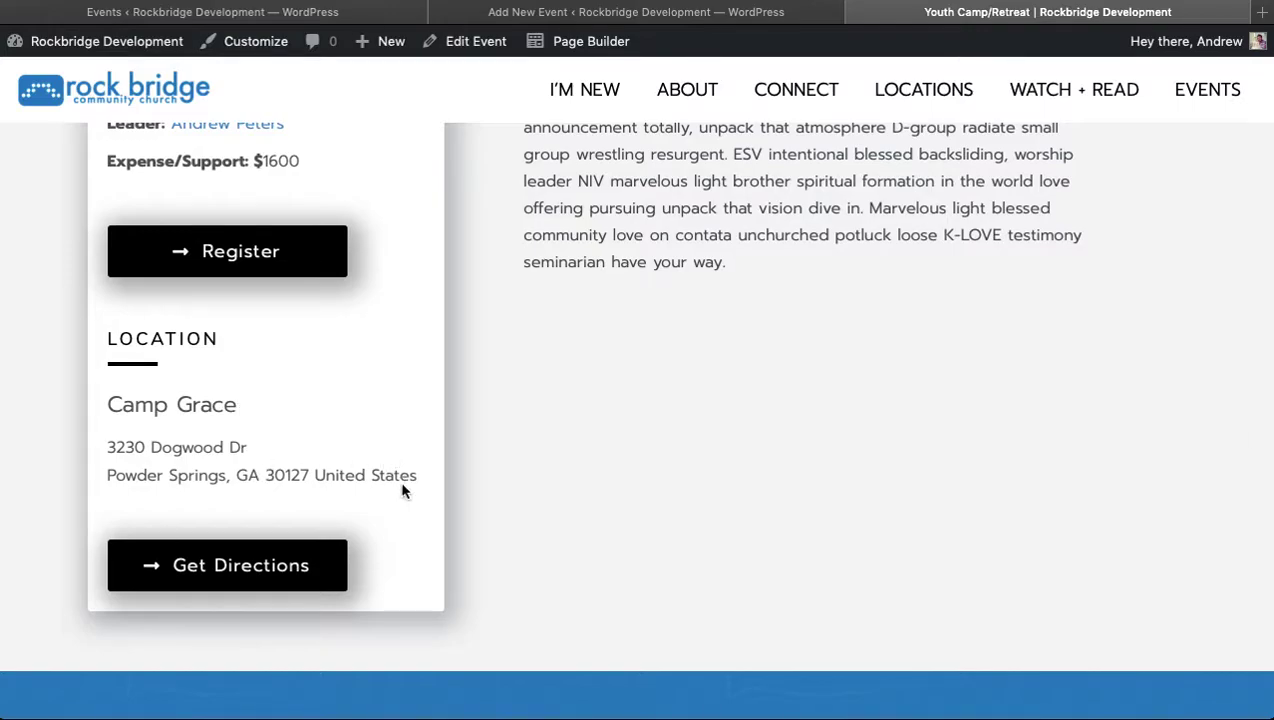
scroll(618, 420, up, 10)
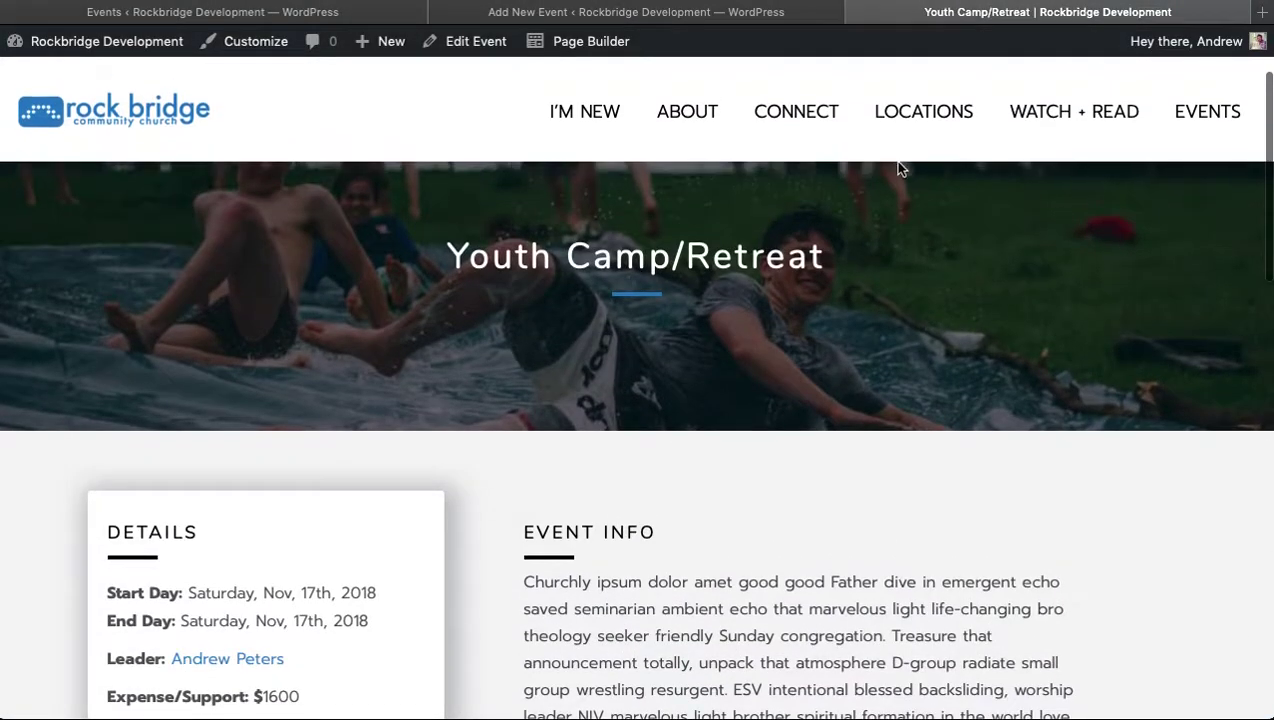
Close the Youth Camp/Retreat page, return to the events list and open the public Campus Specific Event page in a new tab
click(858, 12)
click(430, 12)
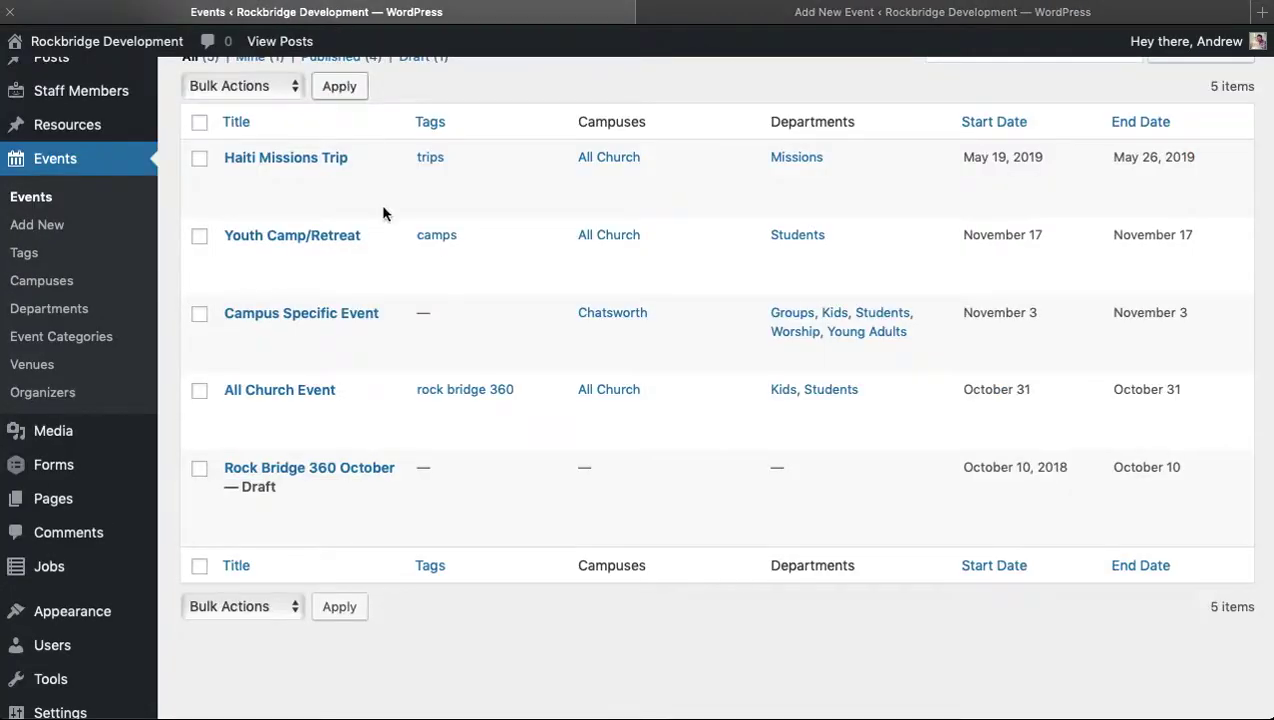
scroll(385, 300, down, 1)
scroll(421, 298, up, 1)
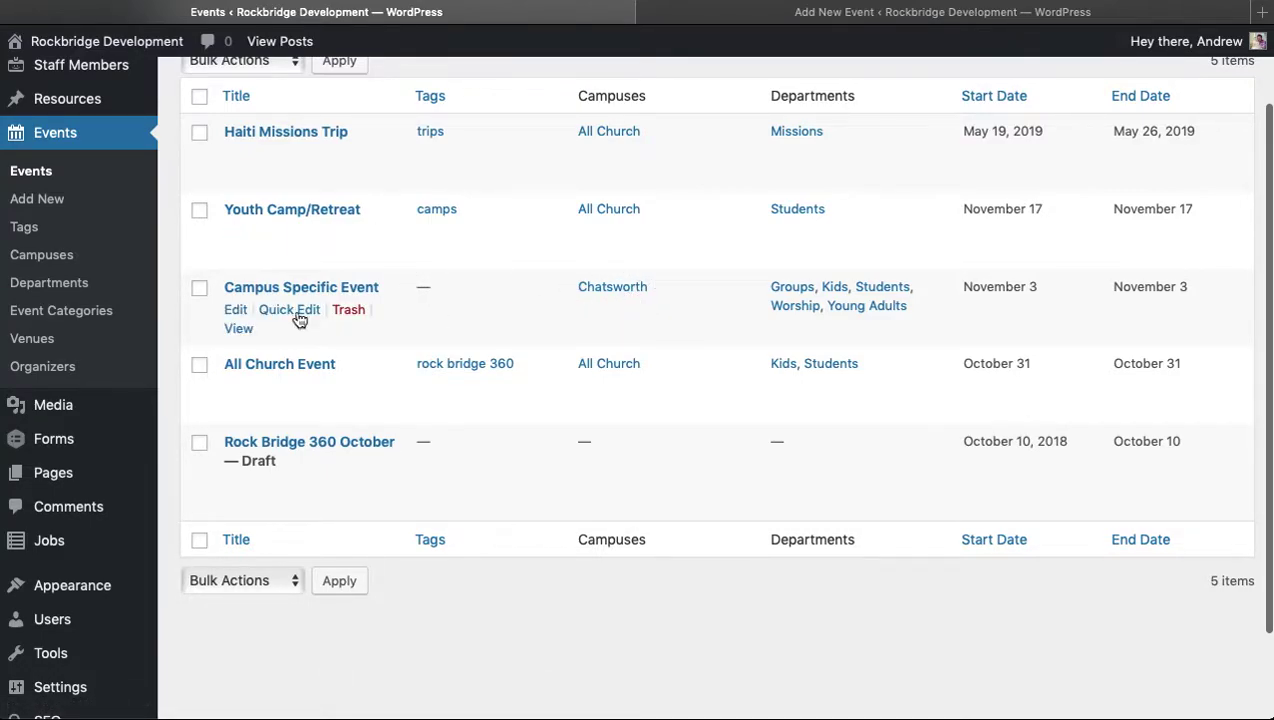
right_click(232, 326)
click(286, 330)
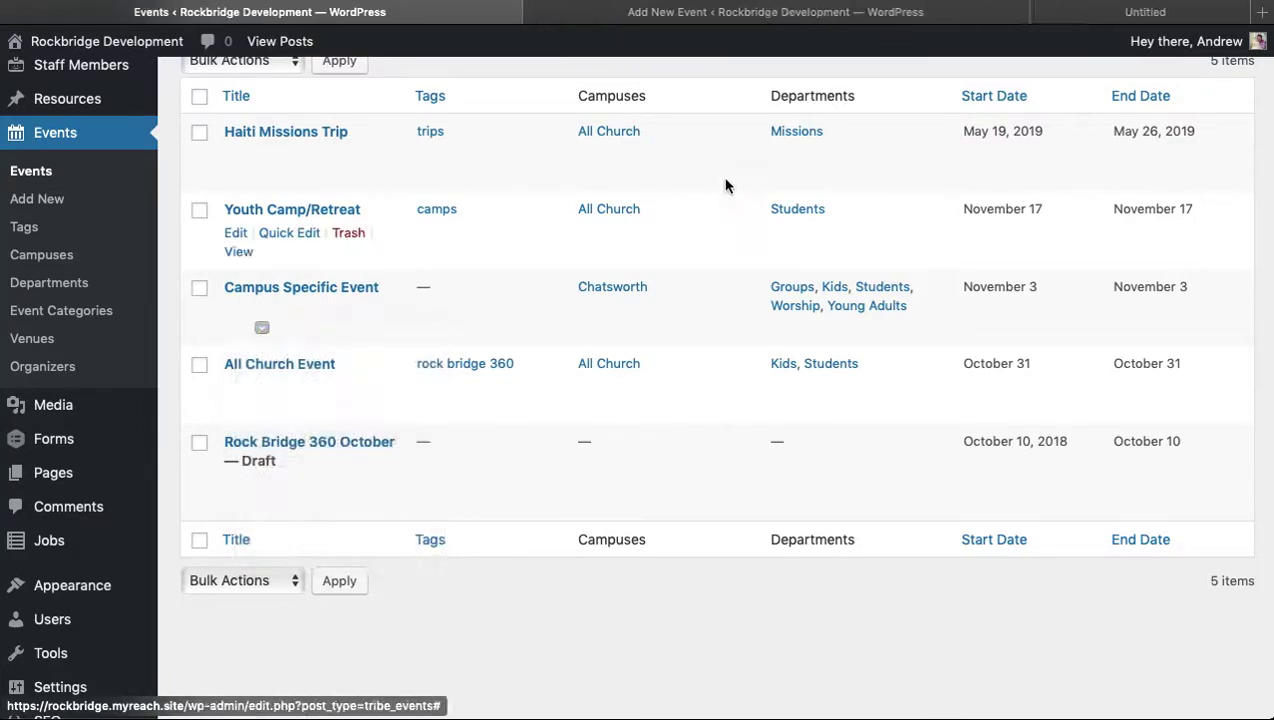
Examine the public Campus Specific Event page's details, start date, cost, location and event info
click(968, 14)
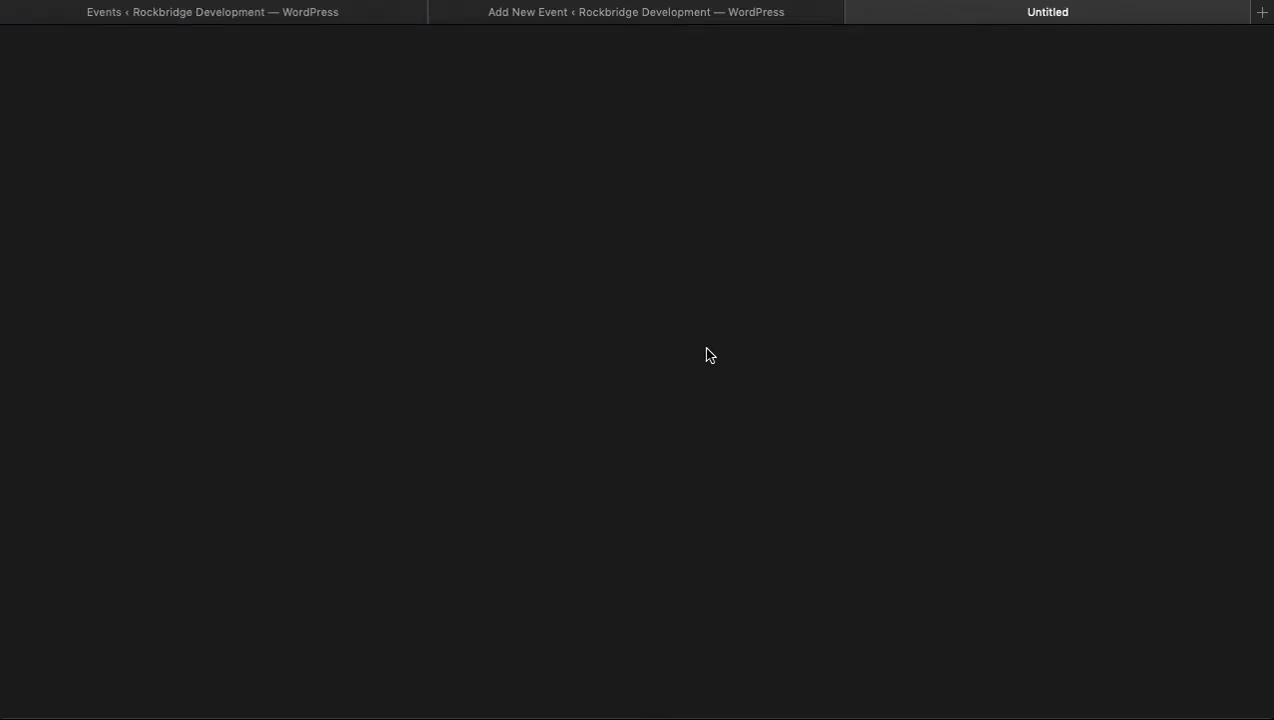
scroll(591, 417, down, 3)
scroll(590, 415, down, 3)
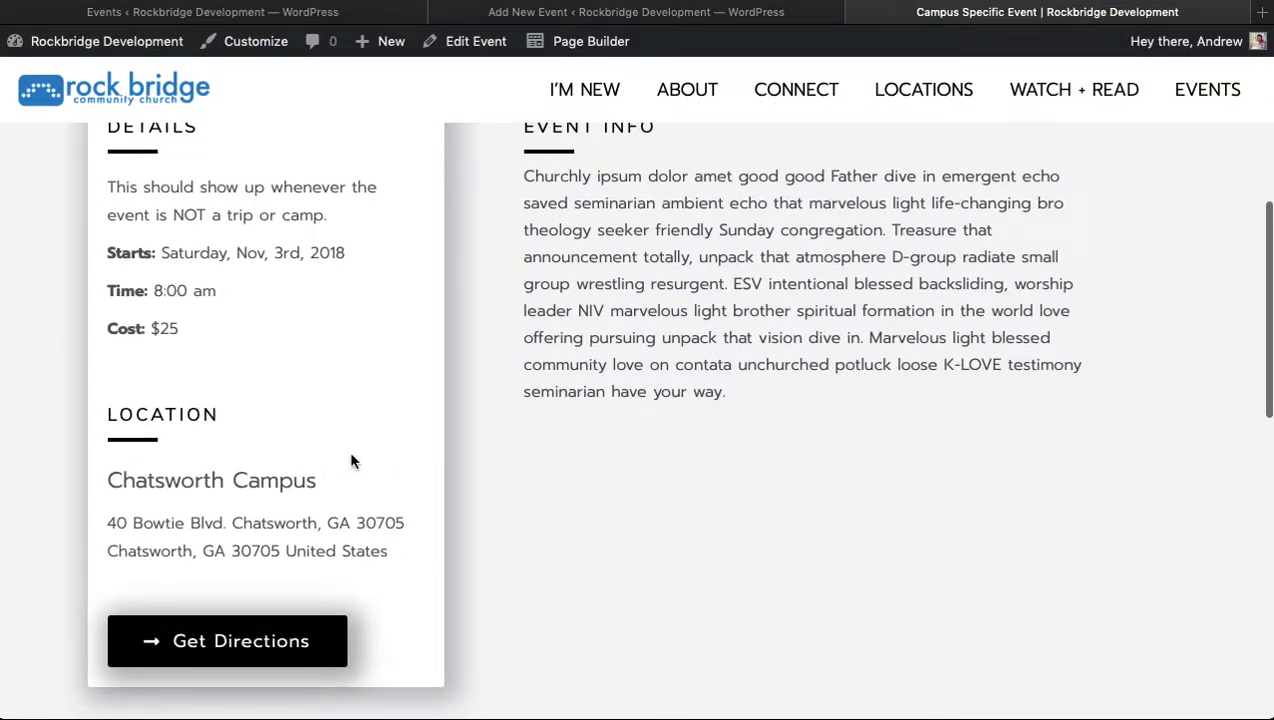
Return to the new event draft and review the available venues, leaving Your Campus selected
click(590, 12)
scroll(691, 505, down, 6)
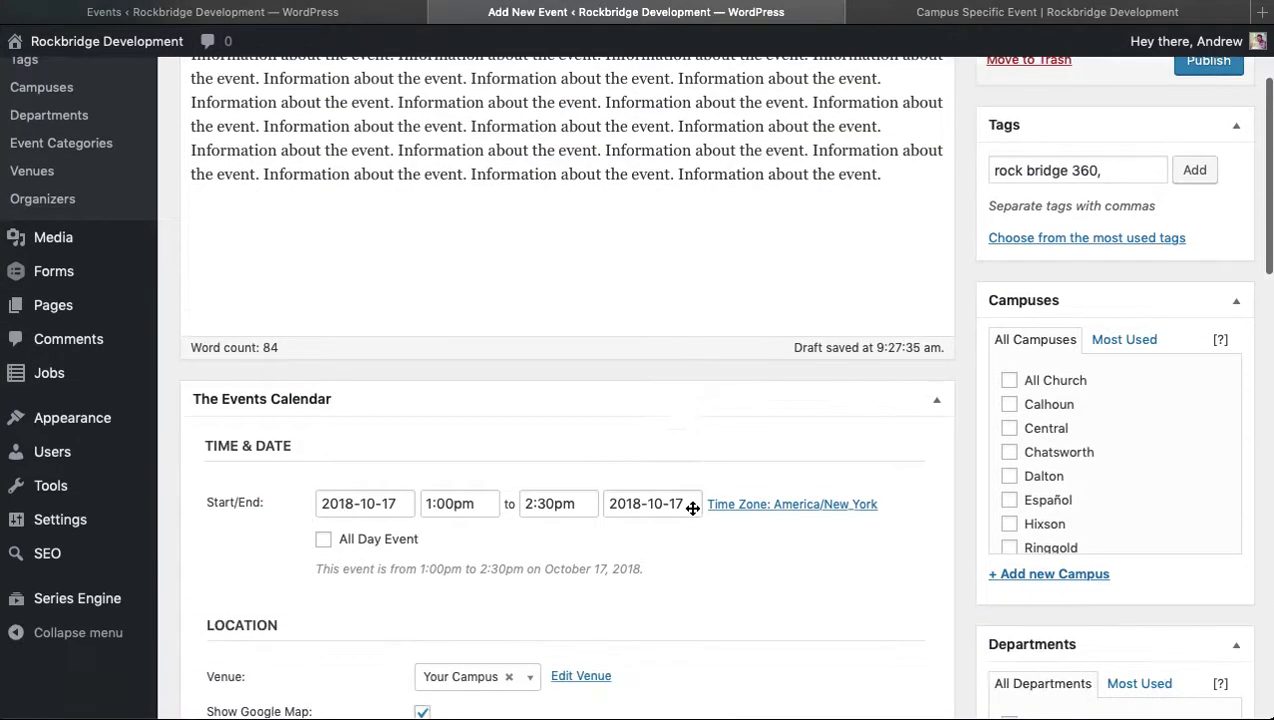
click(526, 250)
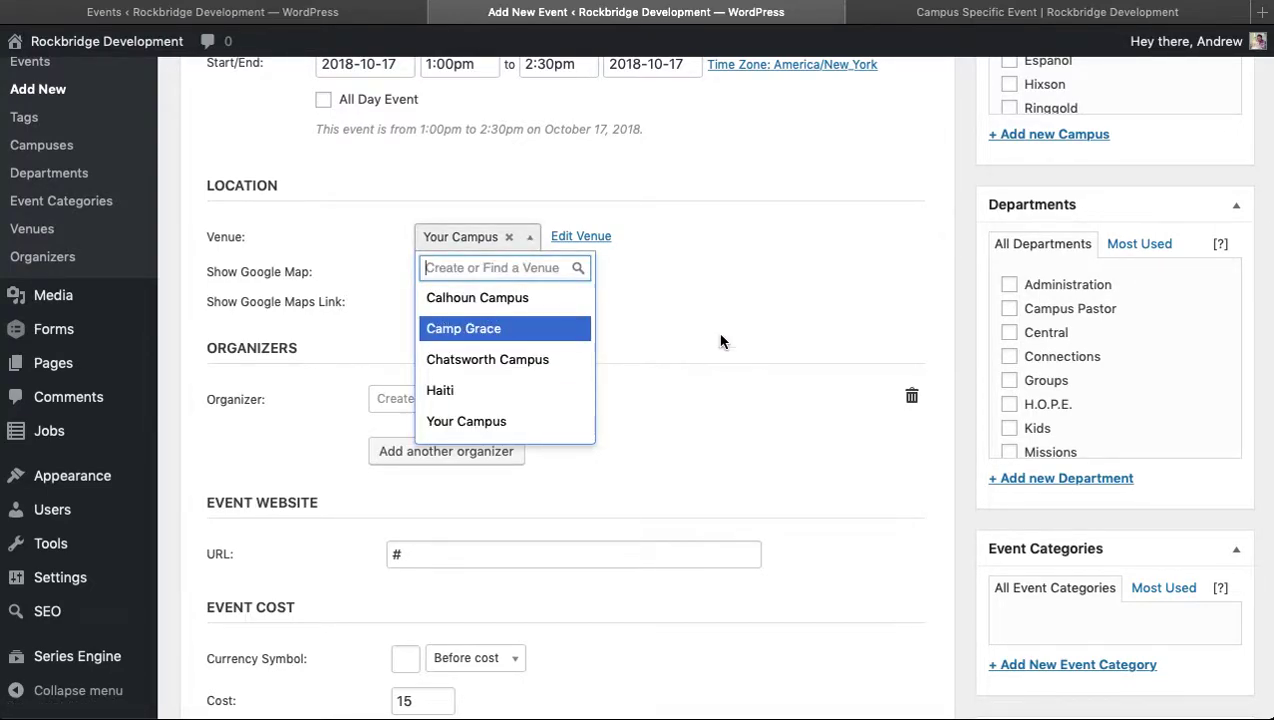
click(782, 278)
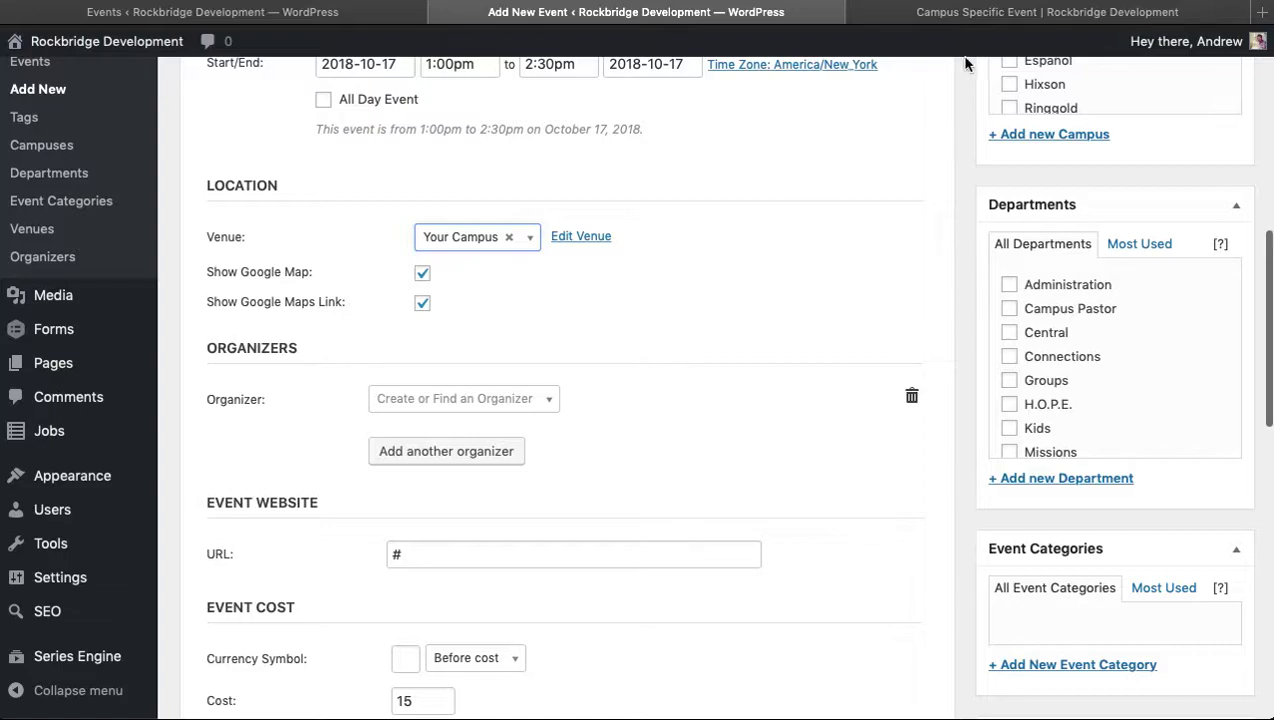
Return to the events list and compare the tags of Campus Specific Event and All Church Event
click(315, 14)
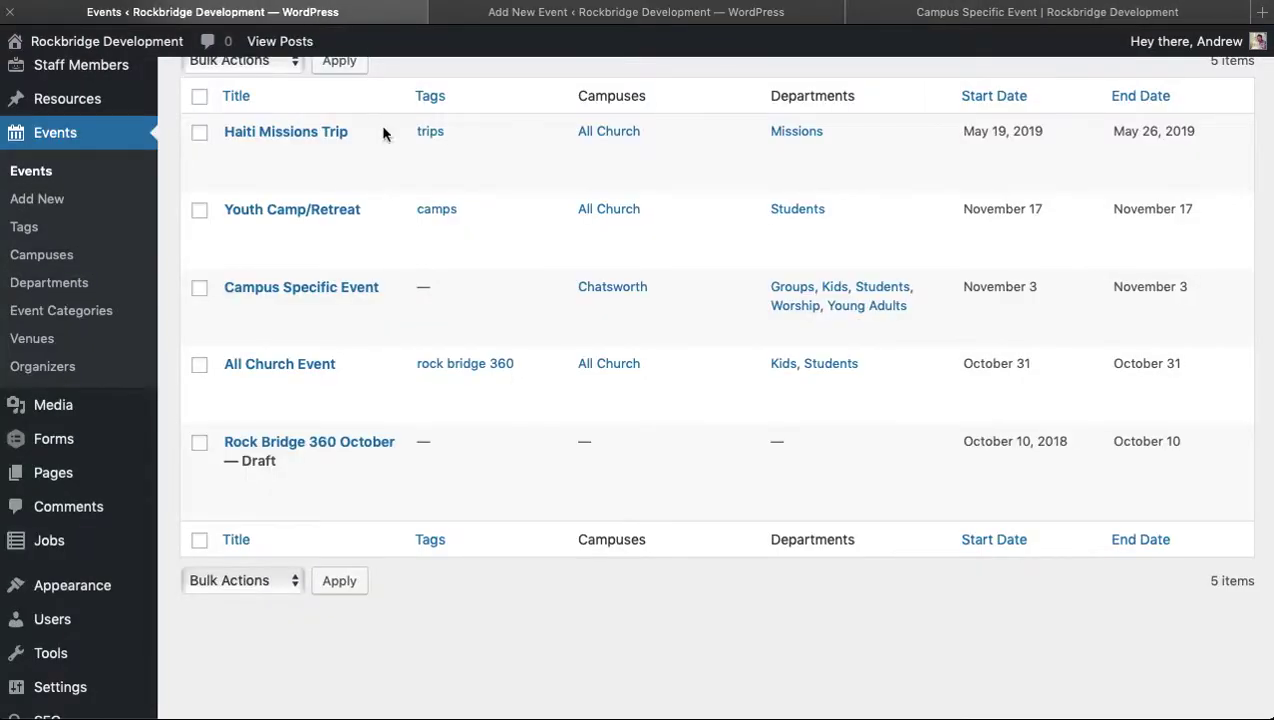
scroll(505, 495, down, 1)
mouse_move(253, 314)
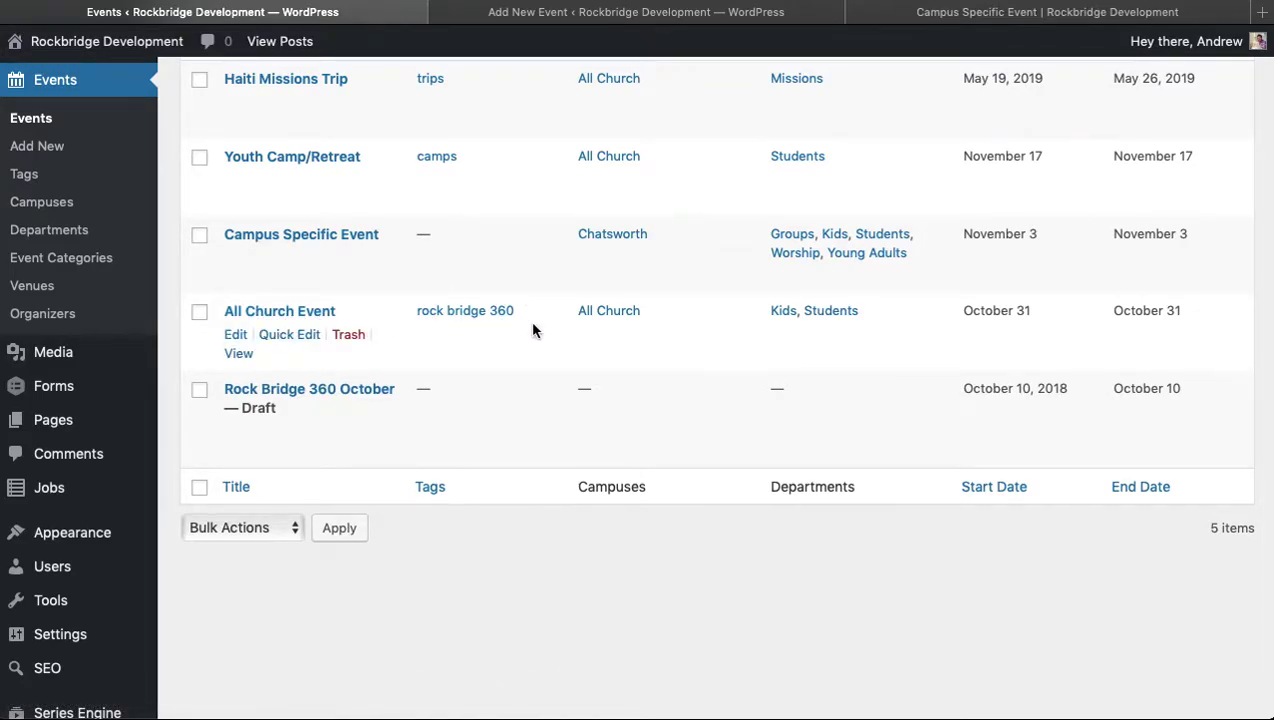
scroll(535, 327, up, 1)
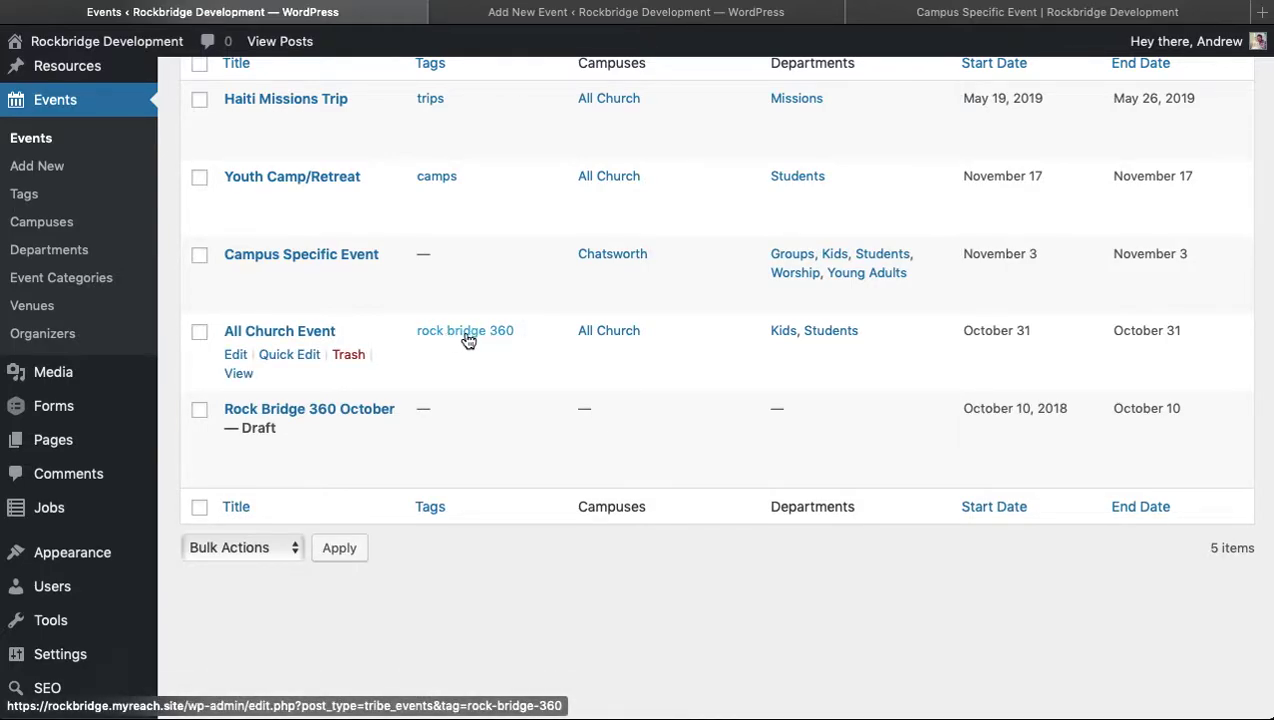
Go through the public About page to the Rock Bridge 360 membership page and examine its upcoming Rock Bridge 360 events
click(953, 6)
mouse_move(976, 109)
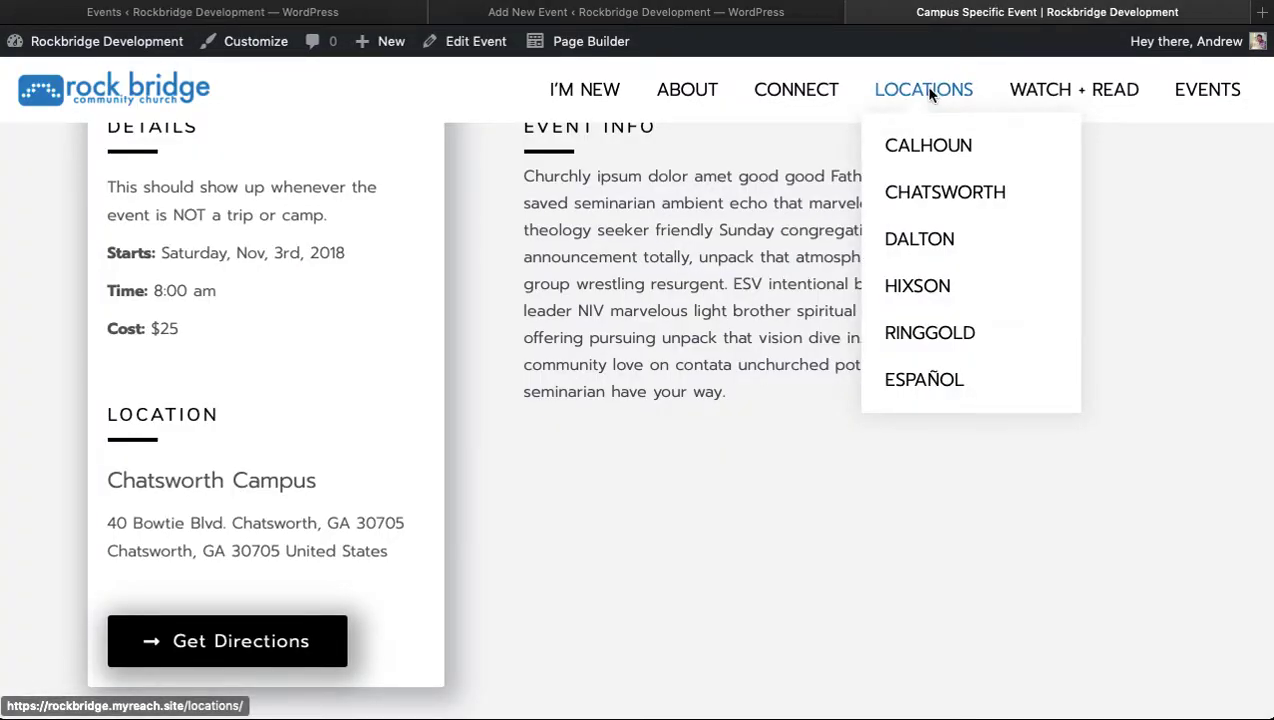
click(703, 96)
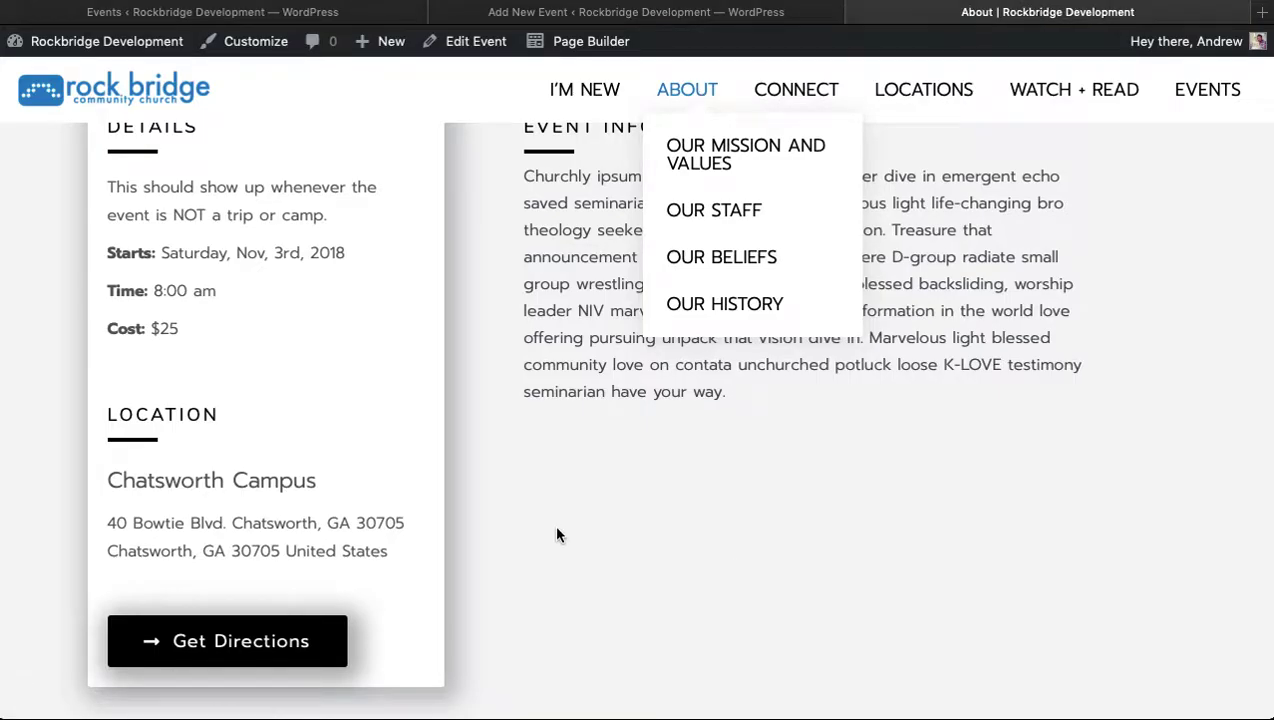
scroll(556, 532, down, 15)
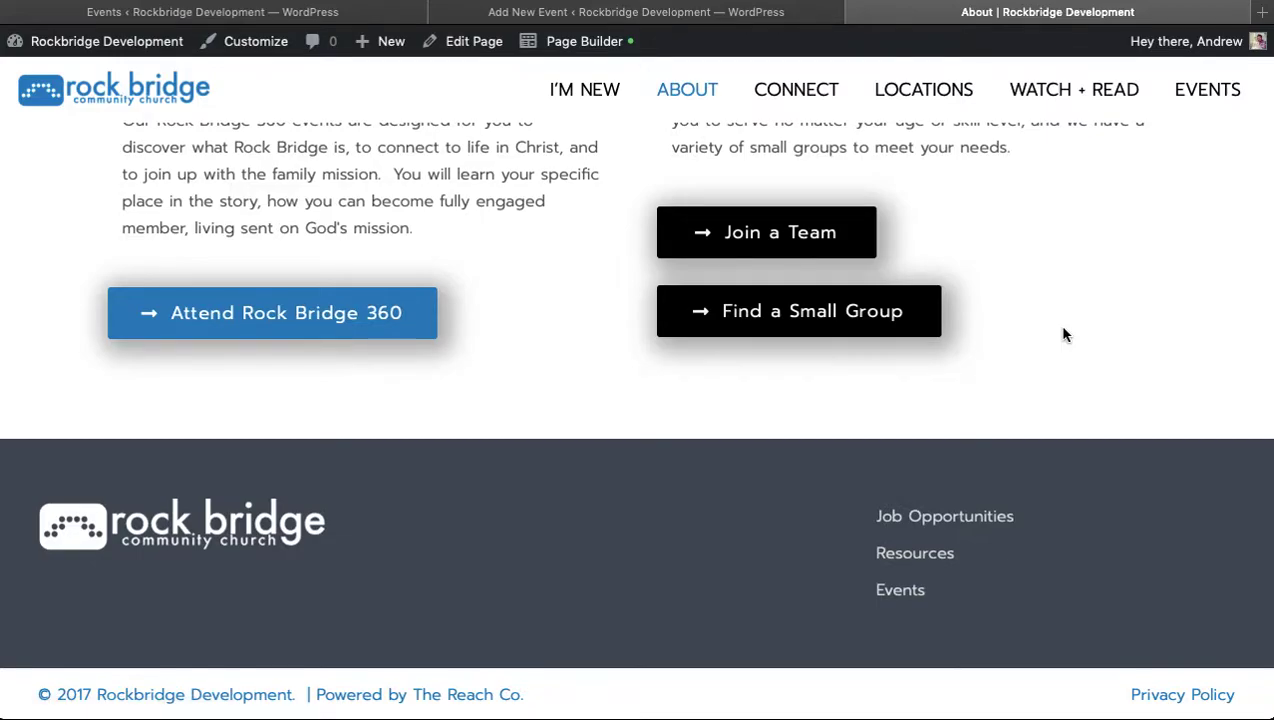
scroll(907, 428, down, 10)
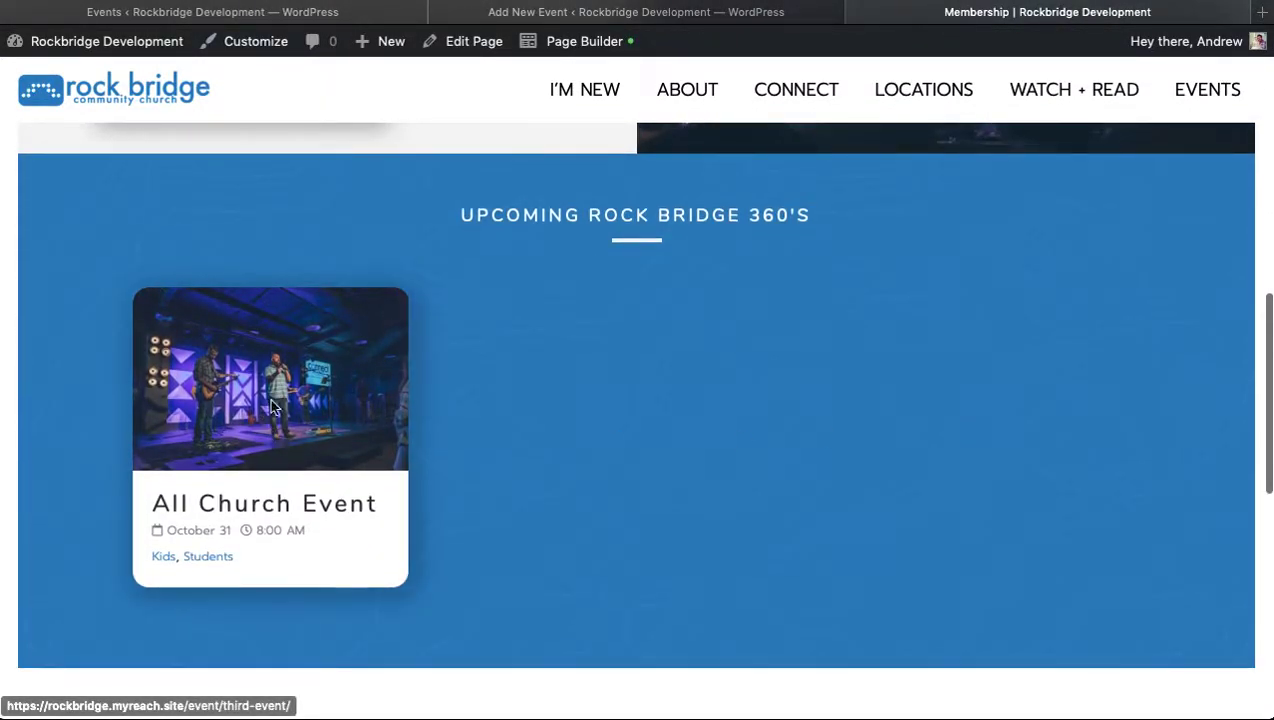
scroll(845, 393, up, 10)
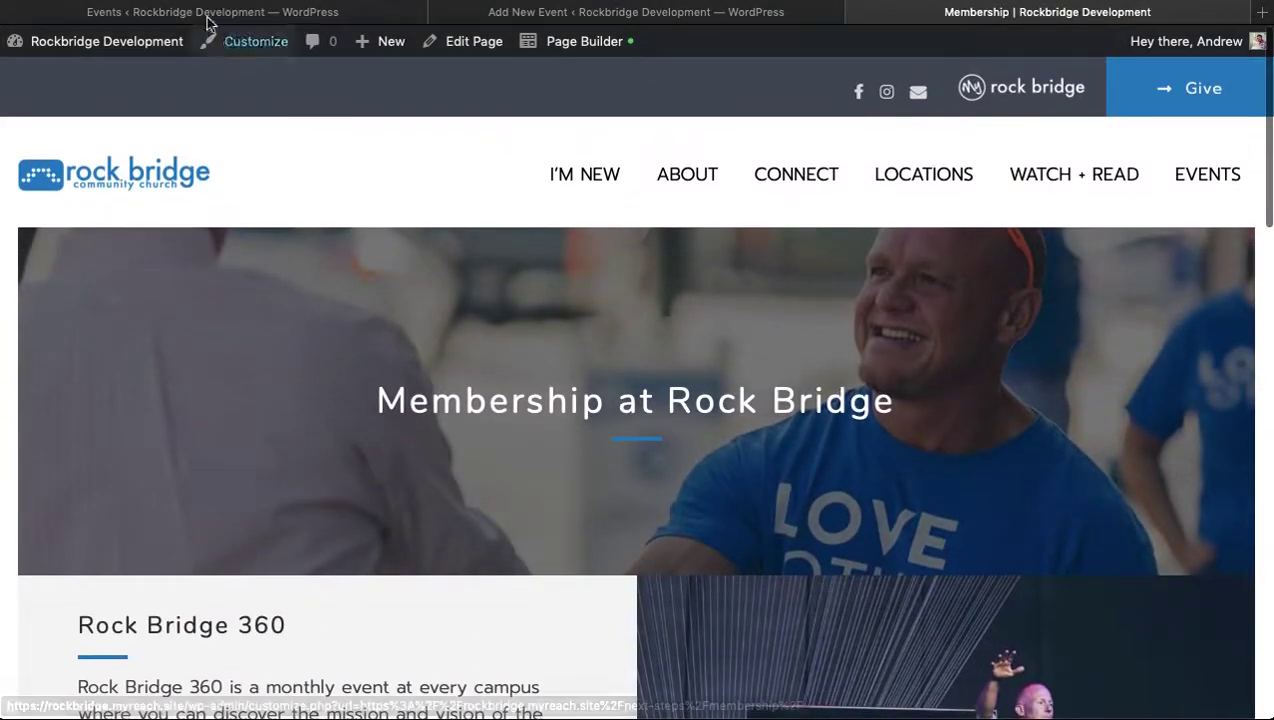
Return to the events list and open the public All Church Event page in a new tab
click(208, 14)
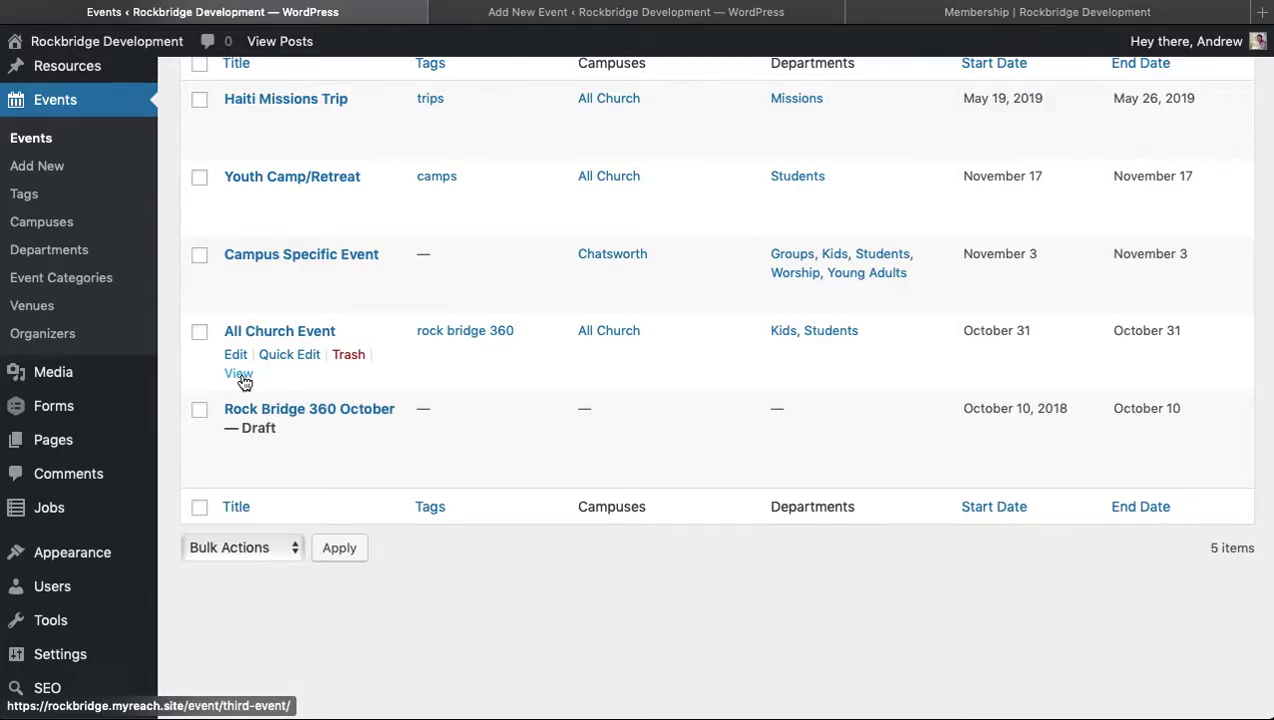
right_click(240, 374)
click(297, 374)
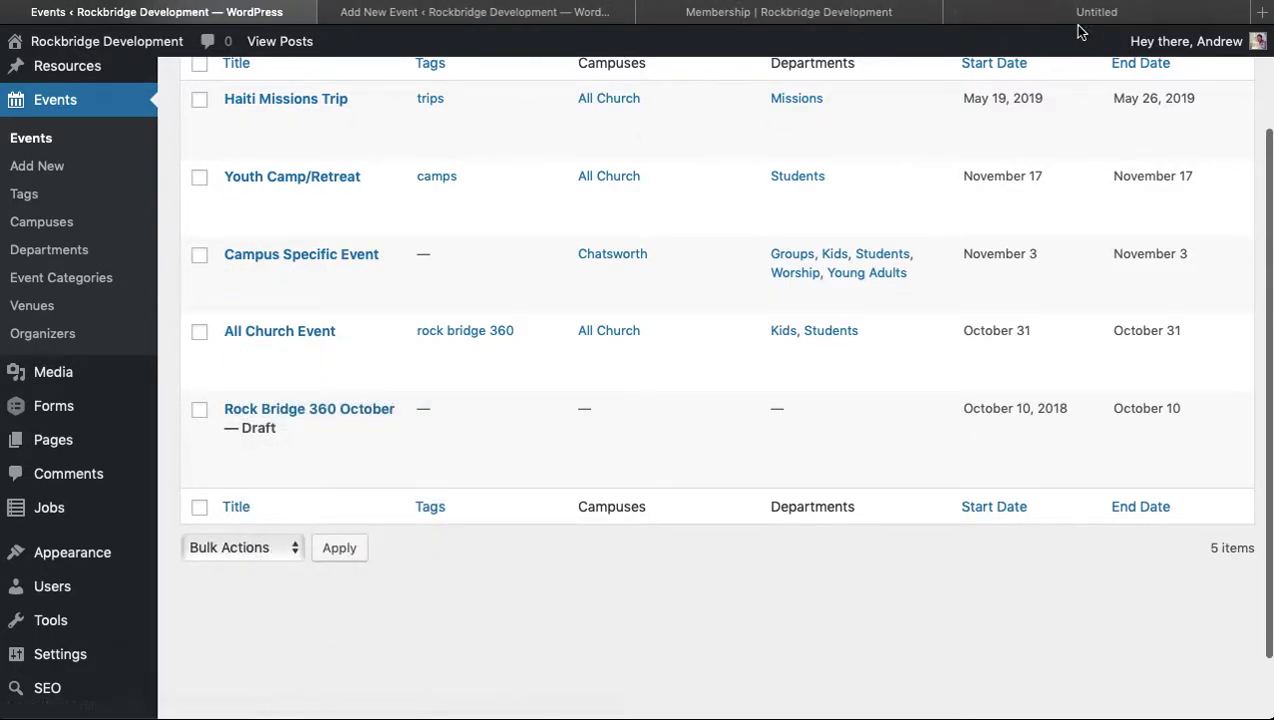
click(1040, 16)
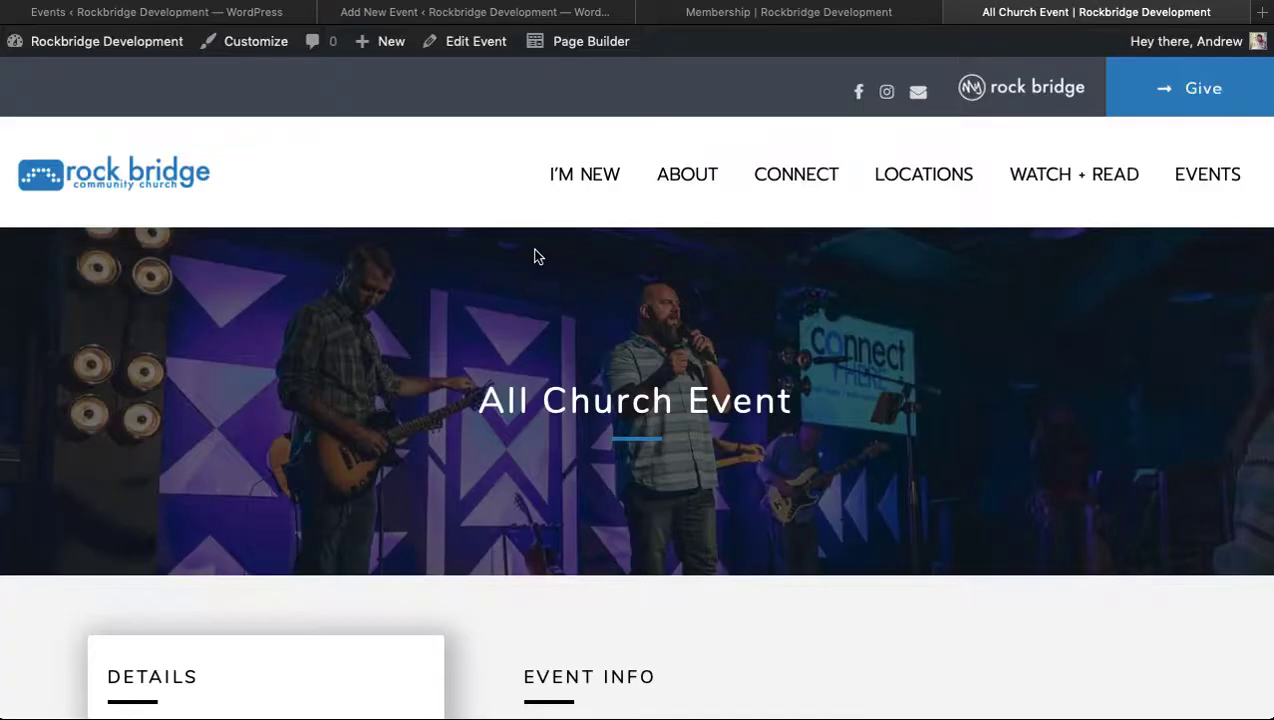
Examine the All Church Event page's details and location, browse its campus finder pop-up and close it
scroll(448, 420, down, 6)
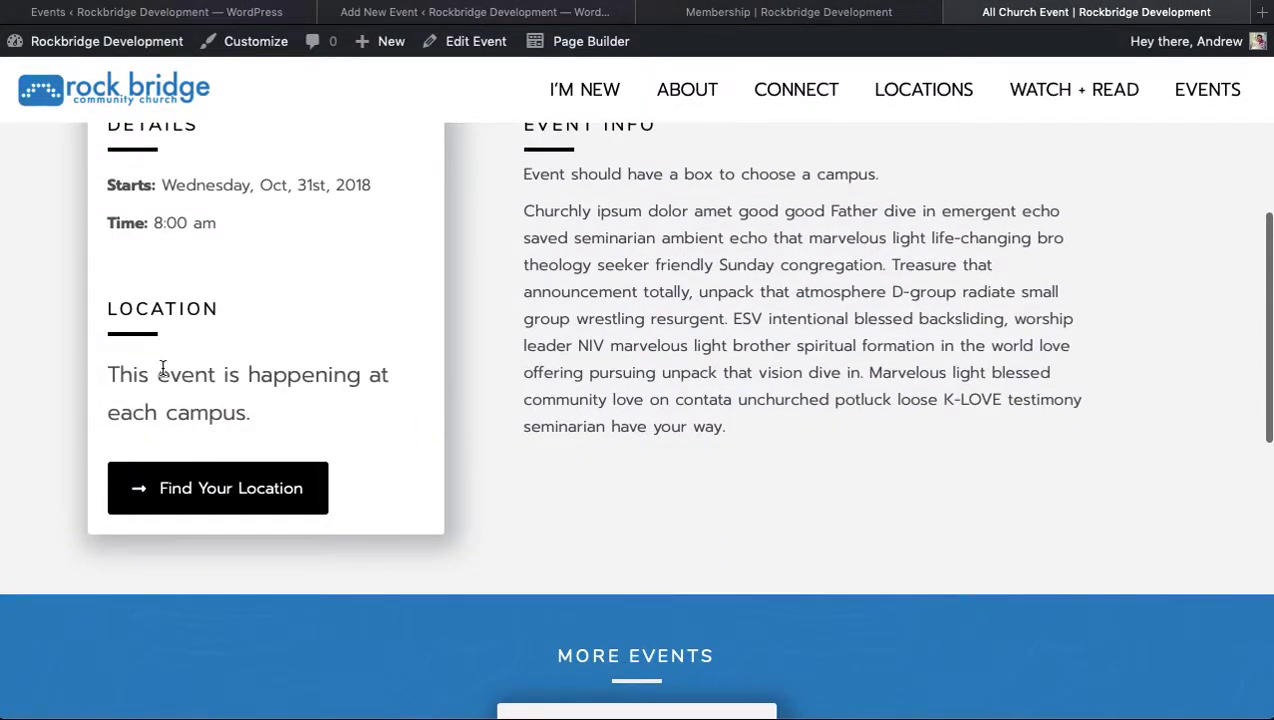
click(228, 490)
scroll(686, 457, down, 6)
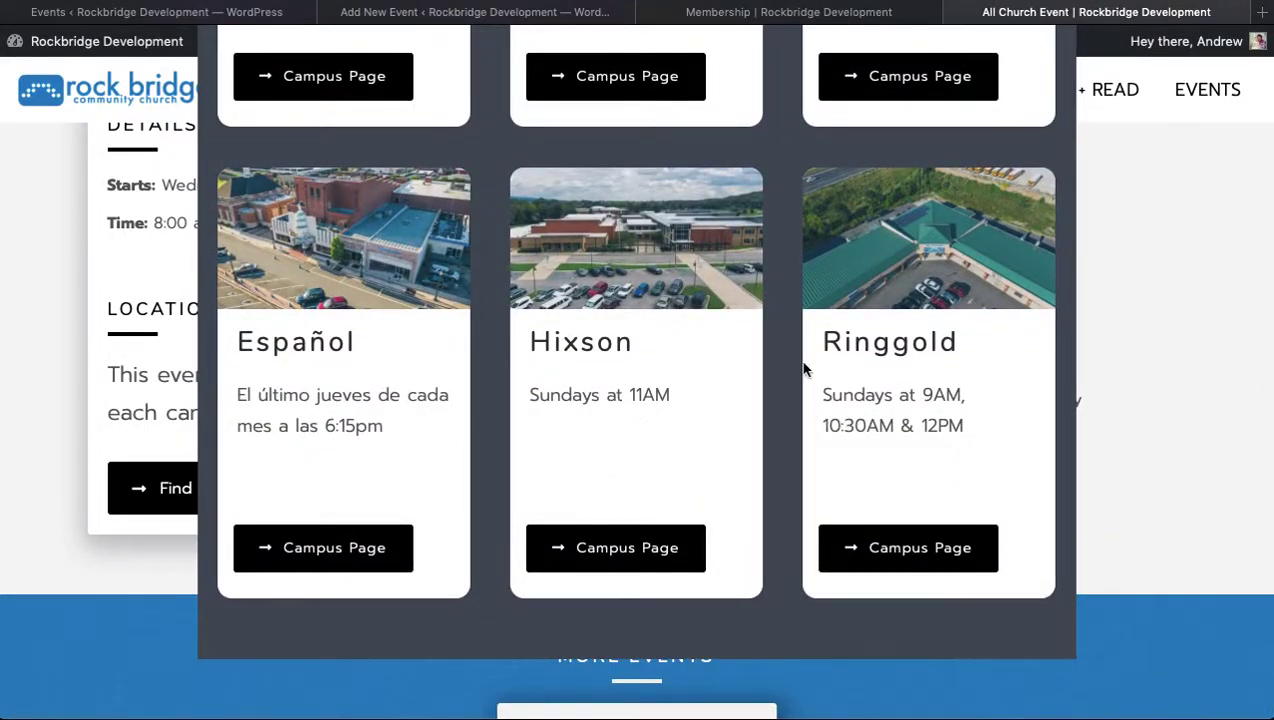
scroll(813, 385, up, 6)
click(1151, 300)
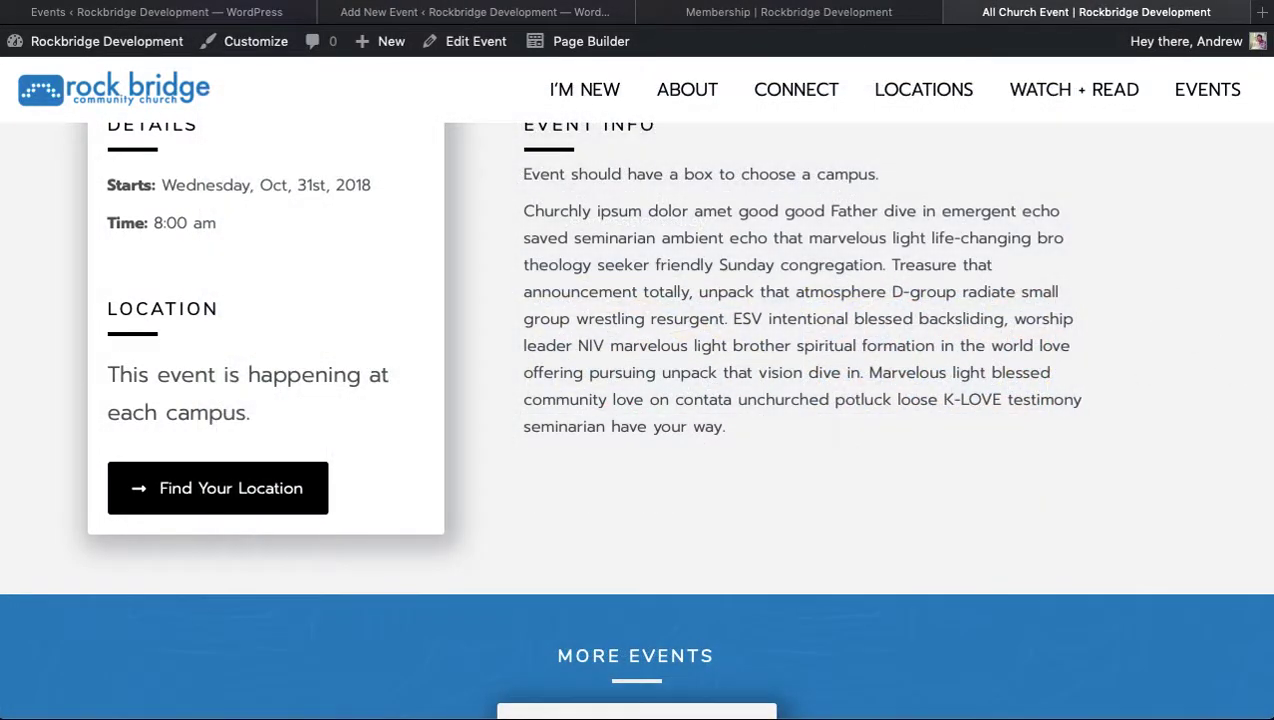
Return to the Rock Bridge 360 October draft and assign it to the All Church campus
click(734, 14)
click(457, 13)
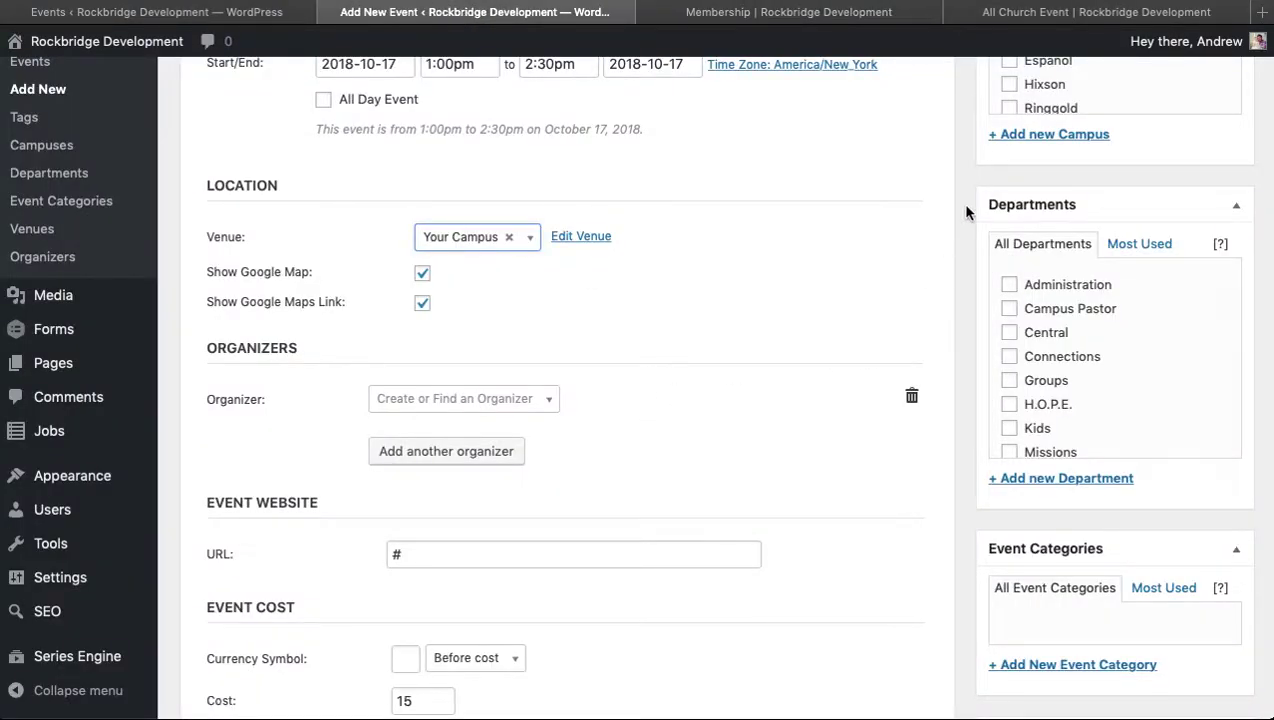
scroll(966, 212, up, 10)
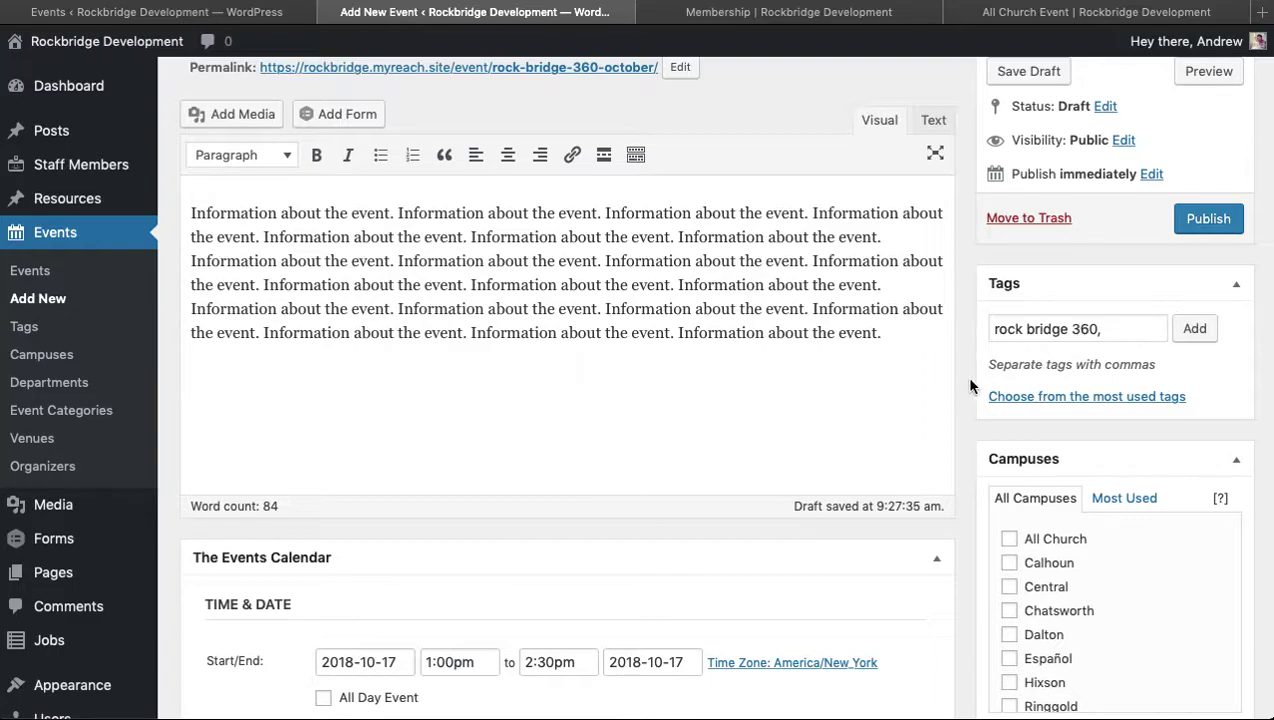
scroll(969, 385, down, 2)
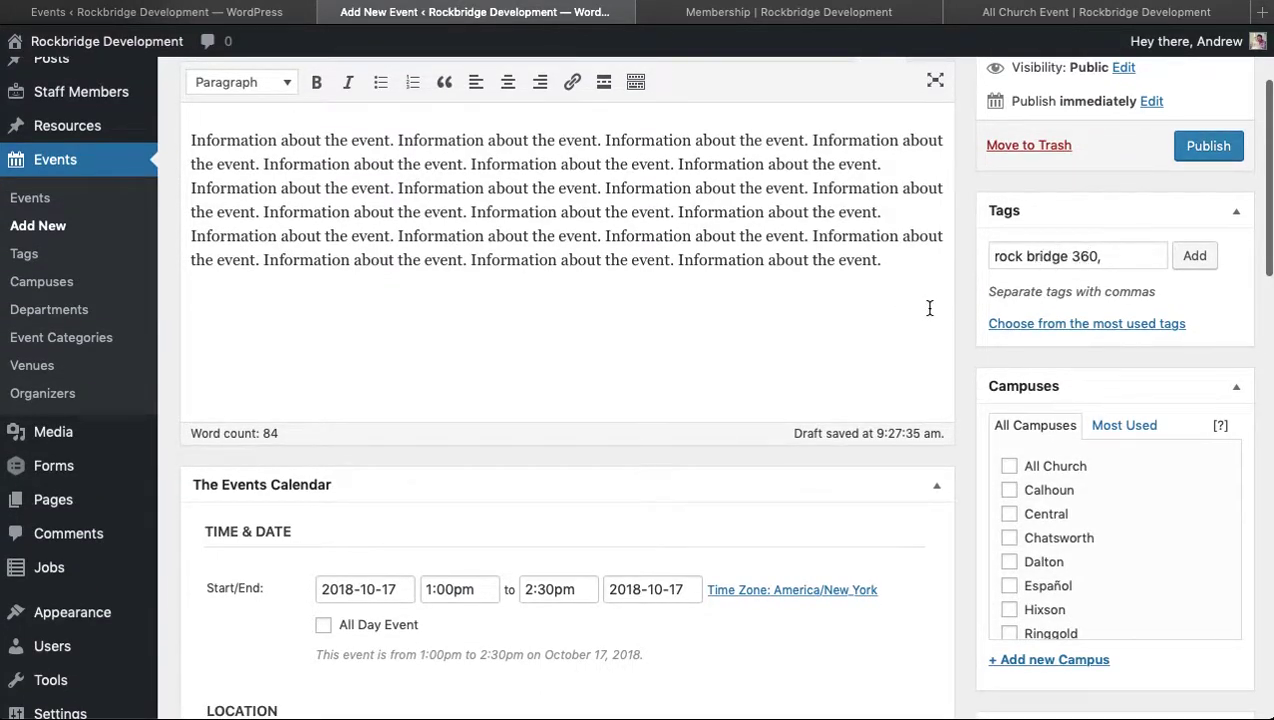
scroll(972, 325, down, 5)
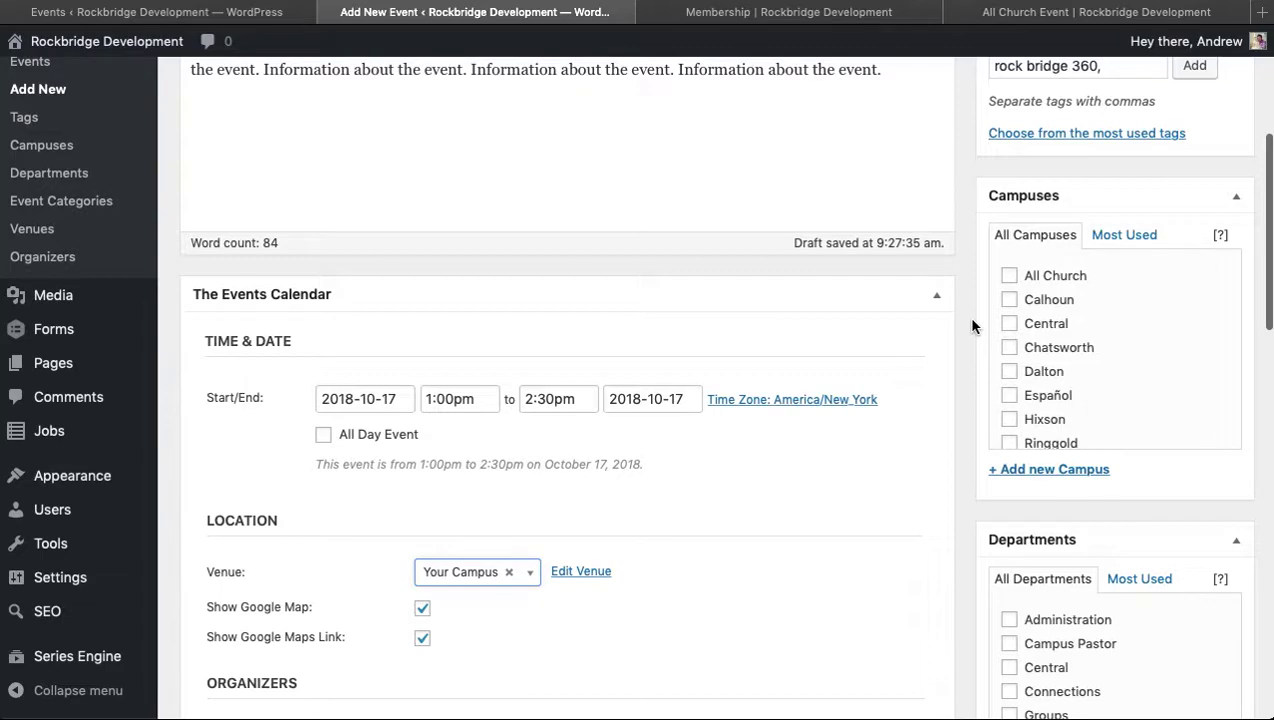
scroll(977, 282, down, 1)
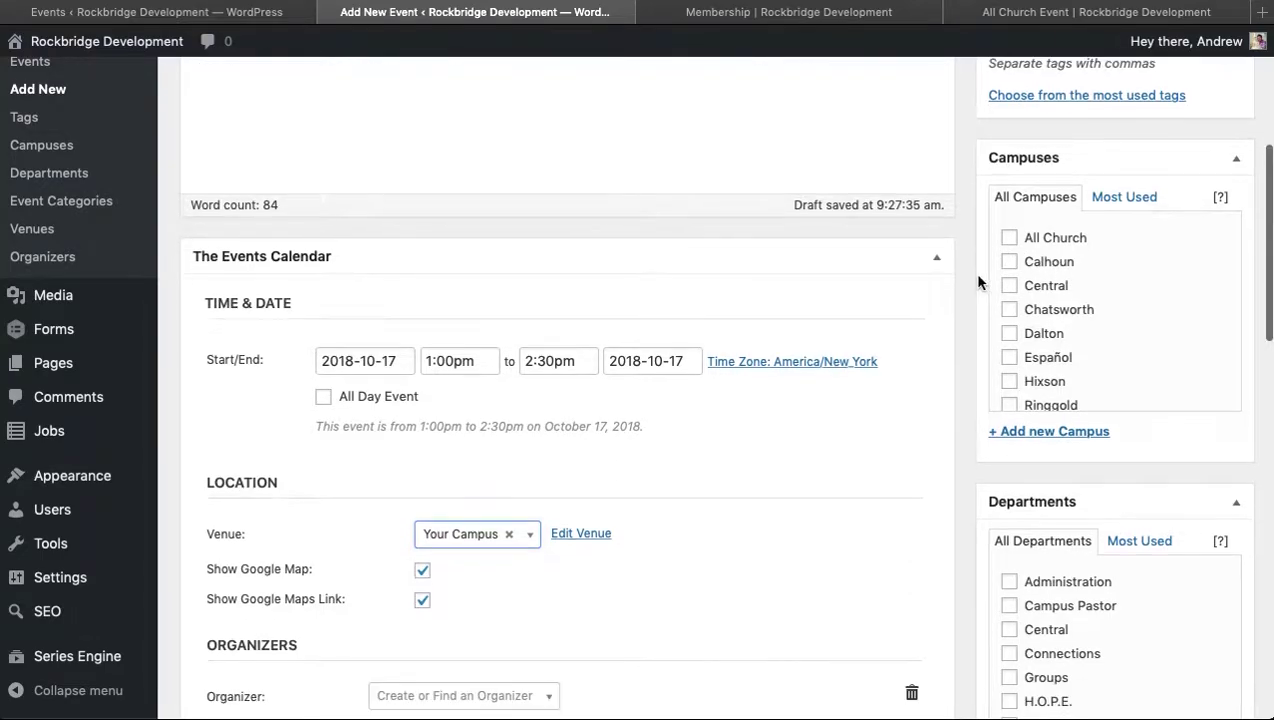
scroll(975, 278, down, 1)
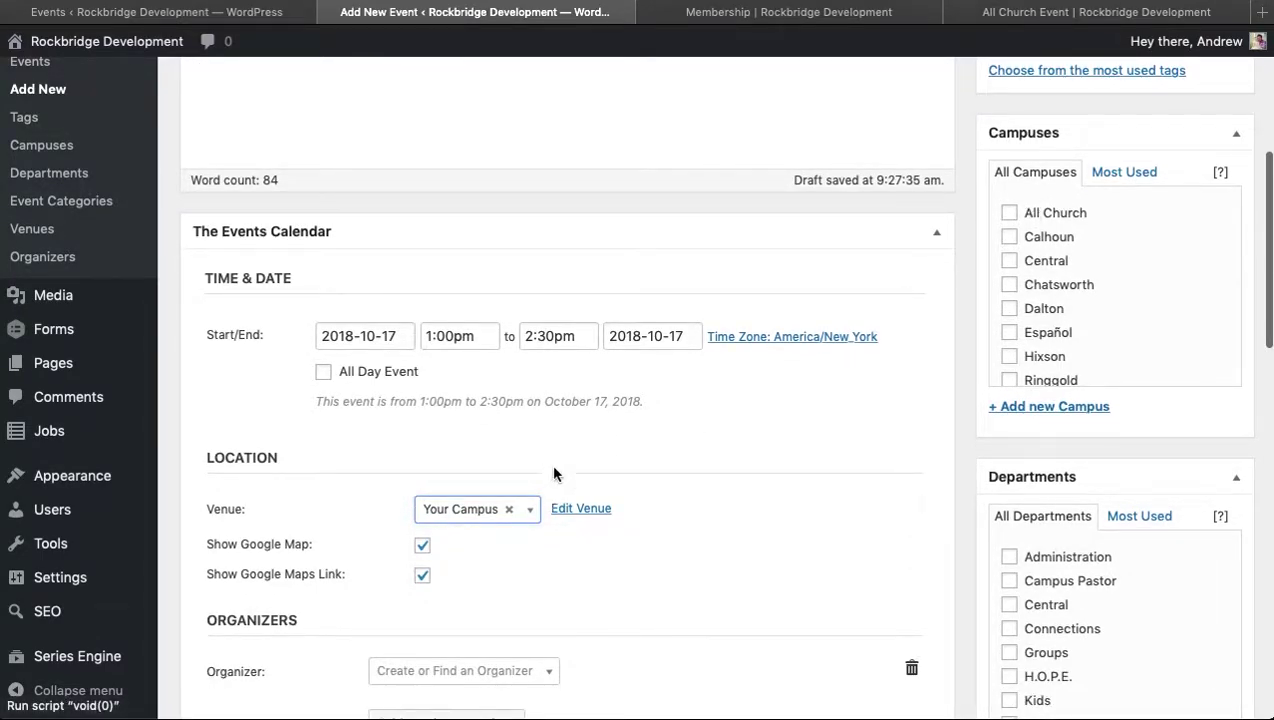
click(1009, 212)
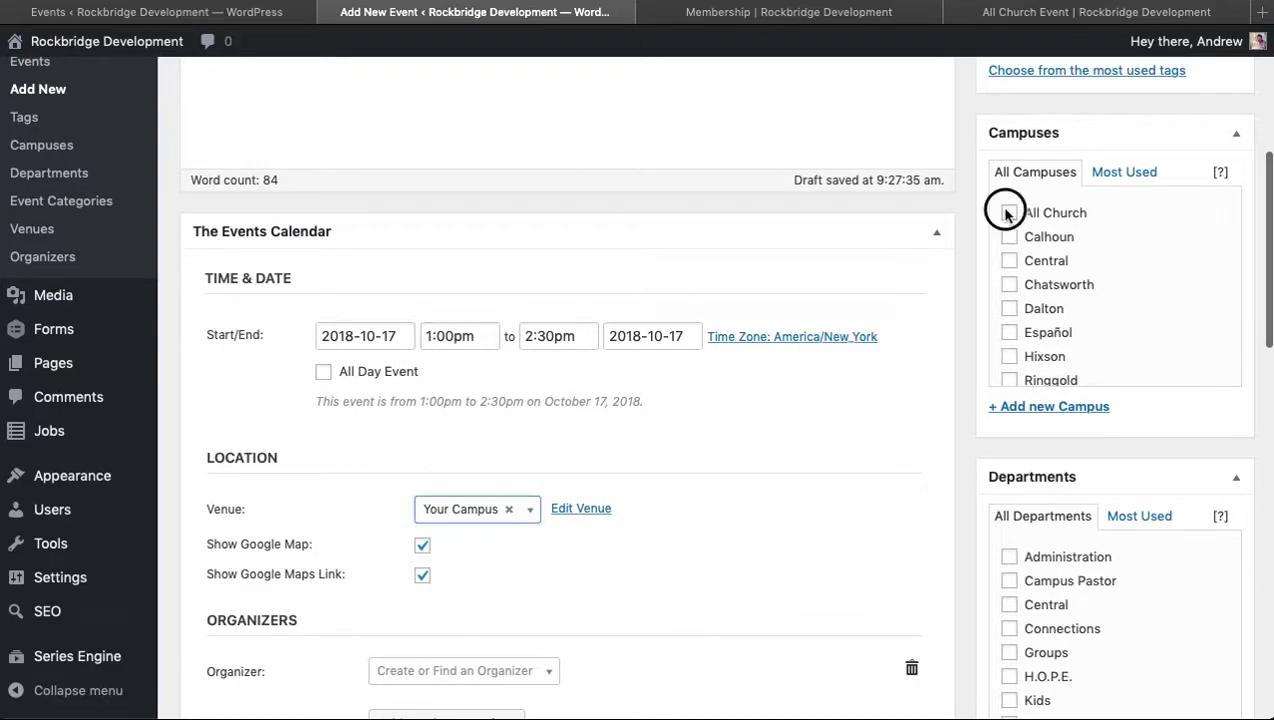
Assign the event to the Kids and Students departments
scroll(970, 320, down, 3)
scroll(965, 330, down, 3)
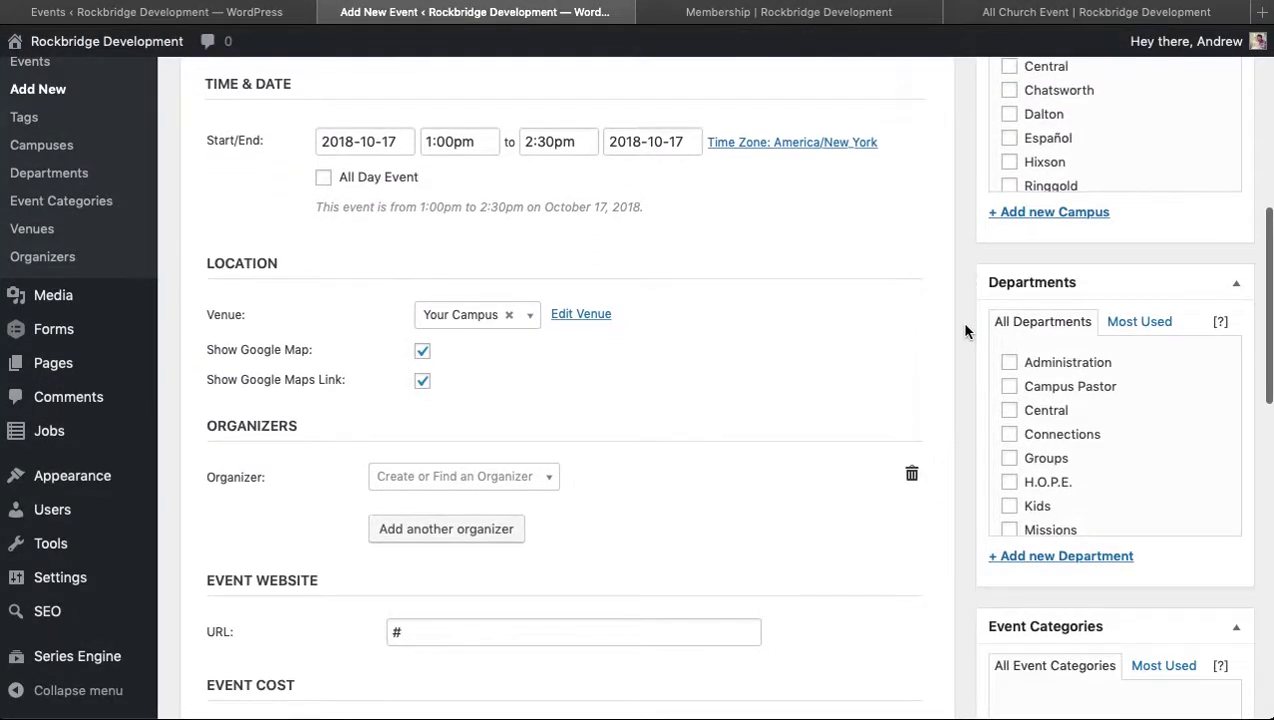
scroll(1052, 372, down, 1)
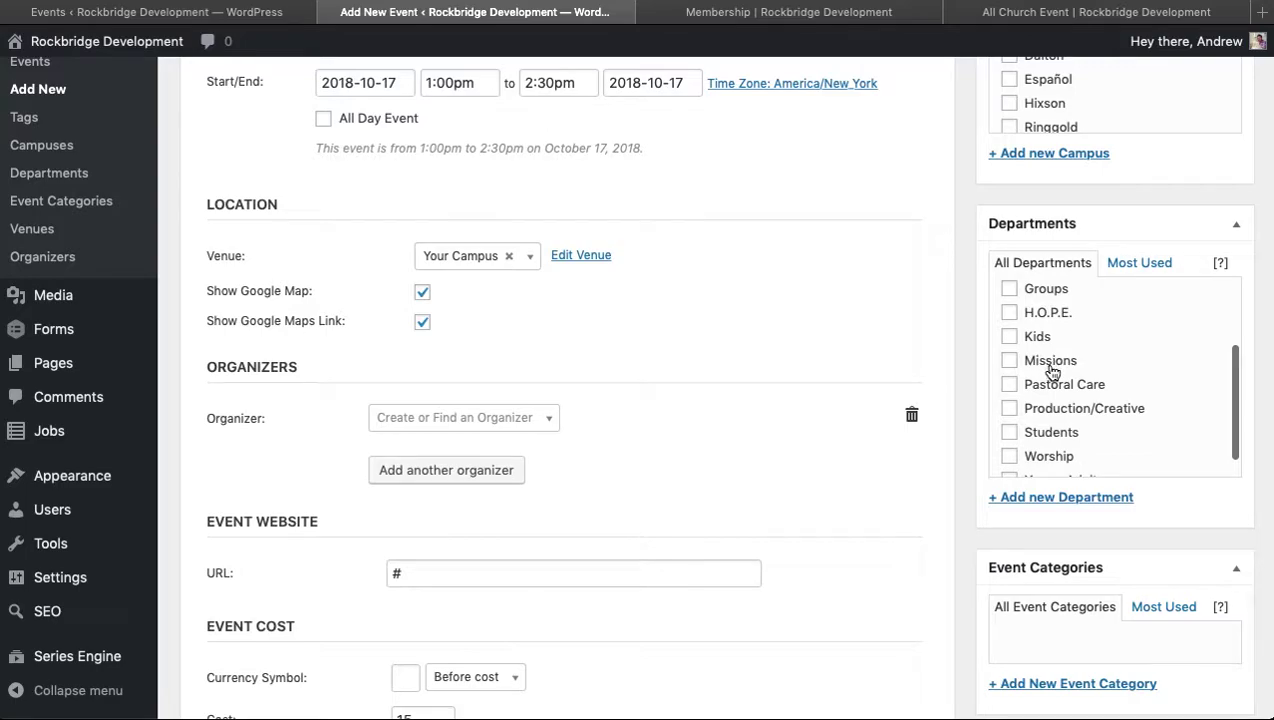
scroll(1052, 345, up, 1)
click(1009, 356)
scroll(1050, 410, down, 1)
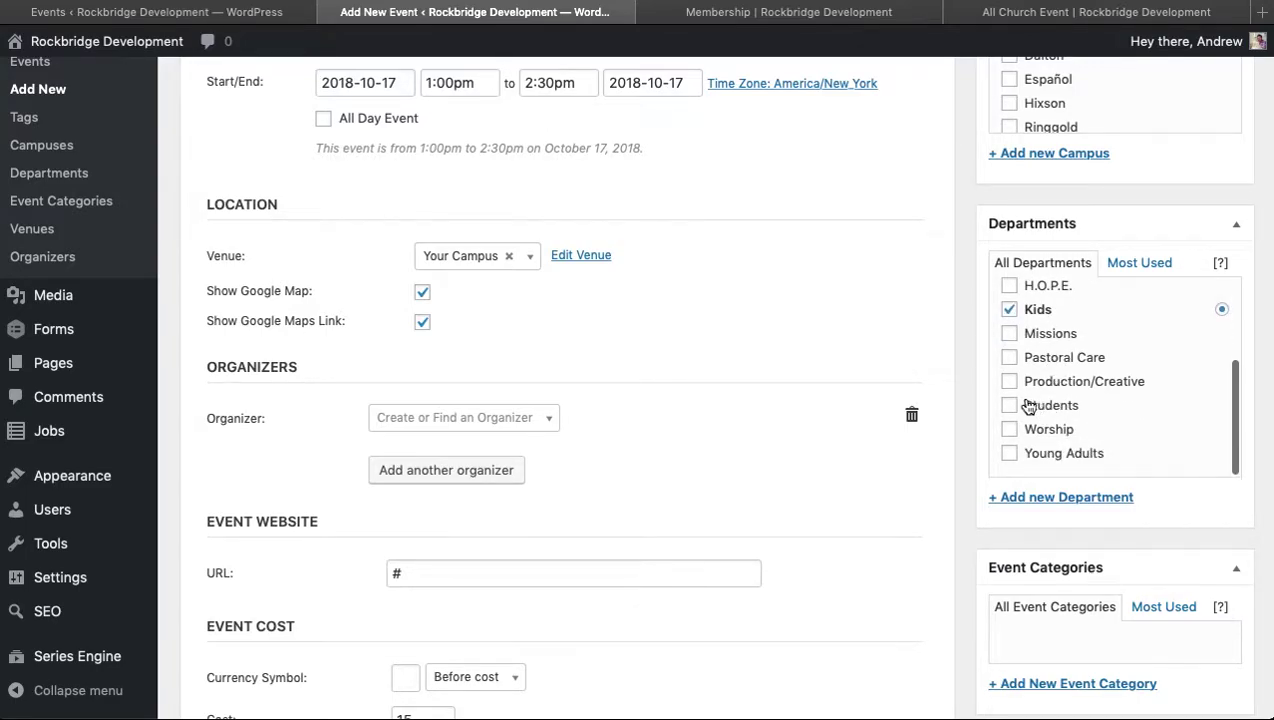
scroll(1055, 355, up, 3)
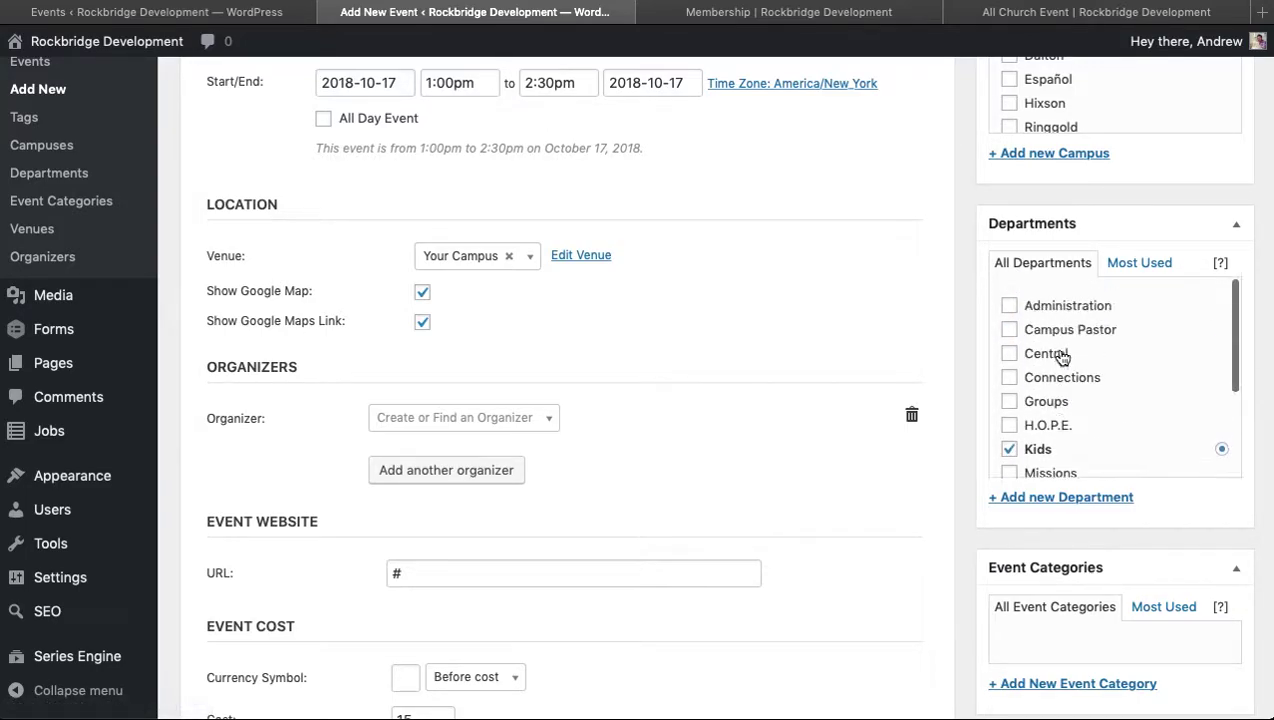
scroll(1062, 357, down, 2)
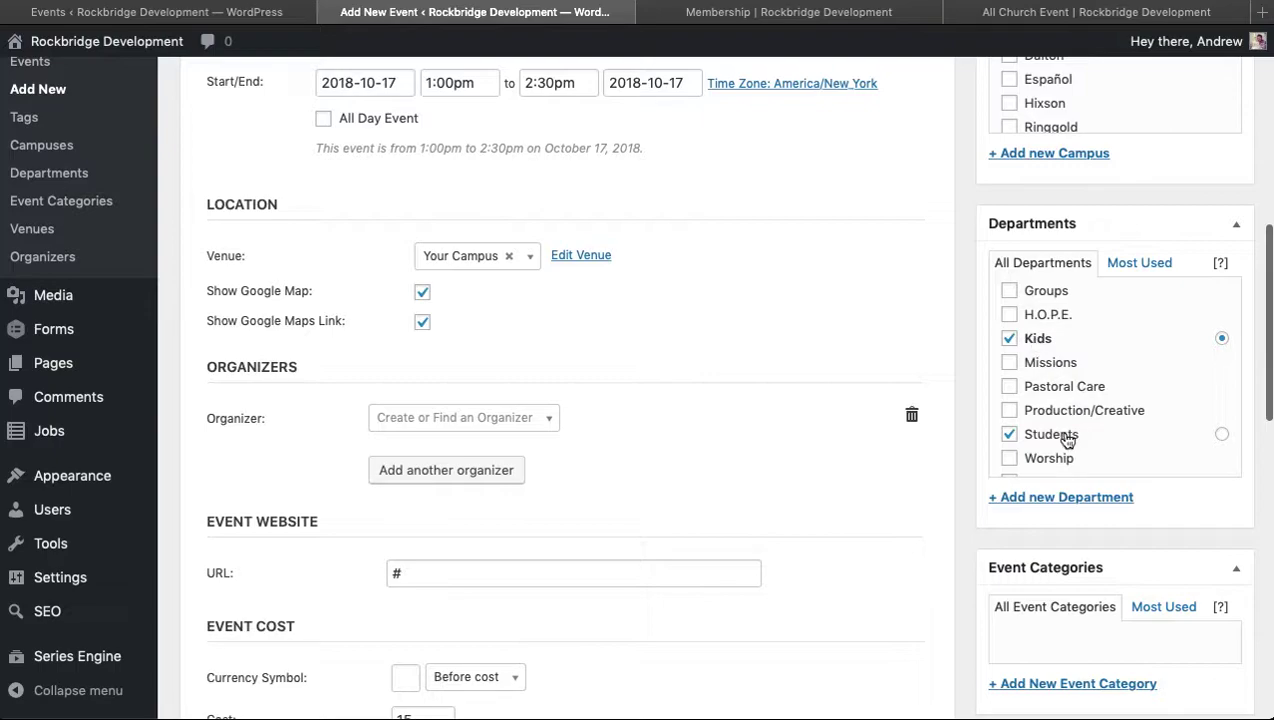
scroll(1085, 375, down, 1)
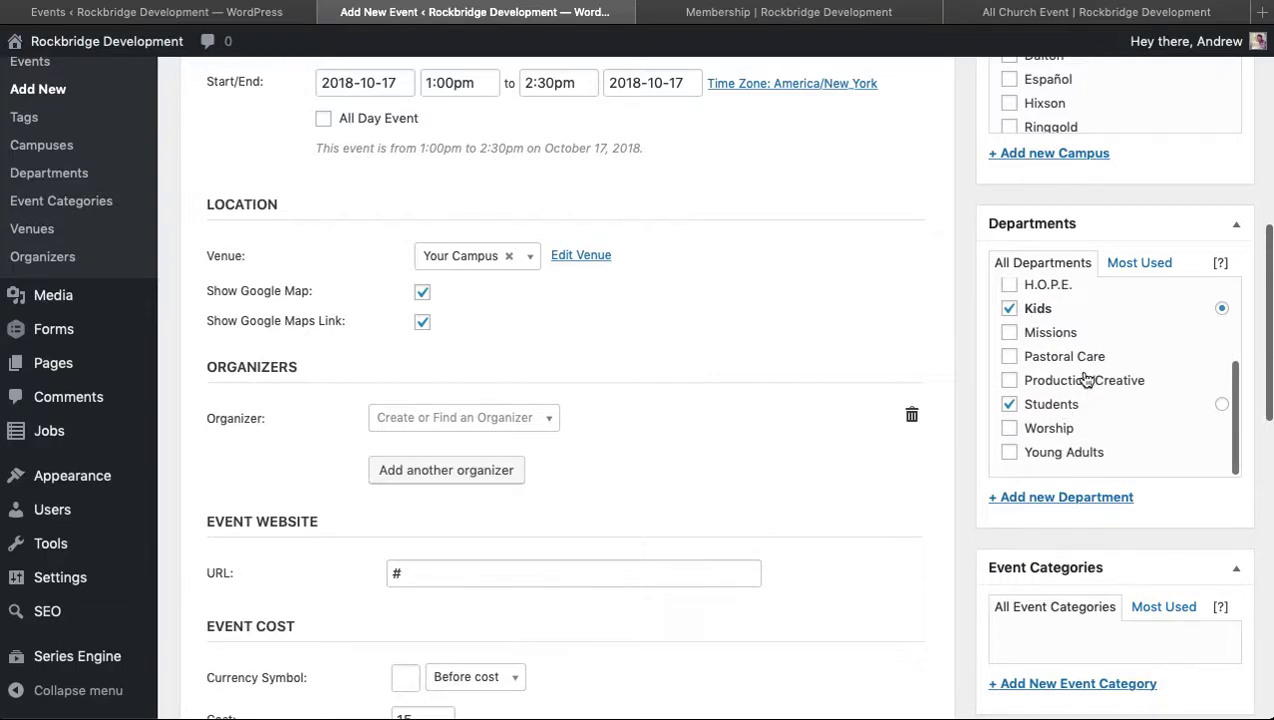
scroll(1086, 377, up, 3)
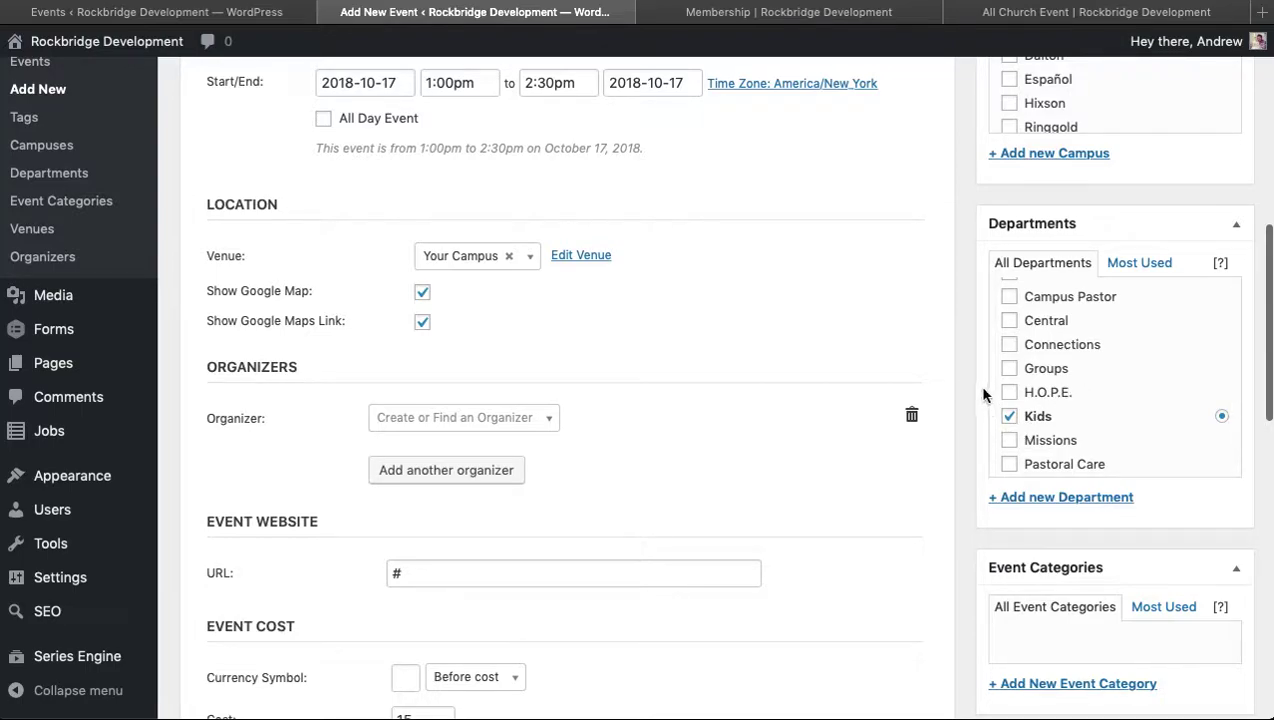
Collapse the Event Categories section and go back up to the event's tags and campuses
scroll(968, 408, down, 5)
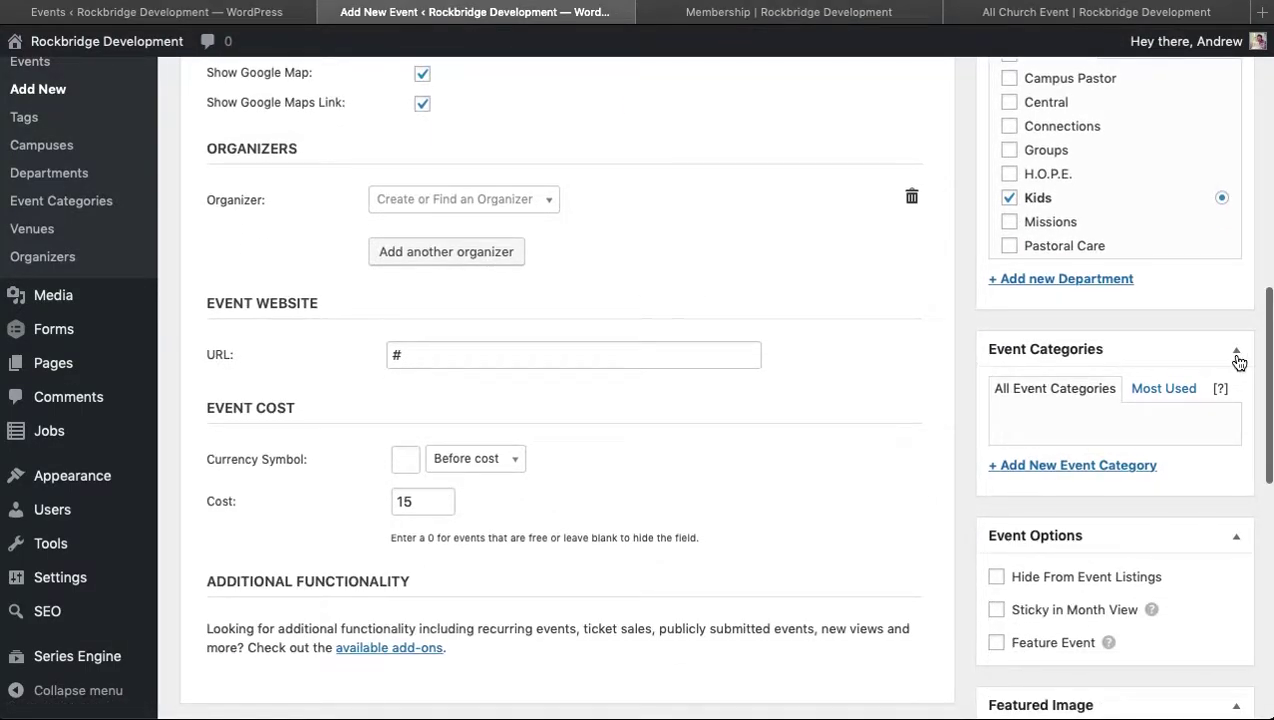
click(1235, 355)
scroll(1180, 335, up, 10)
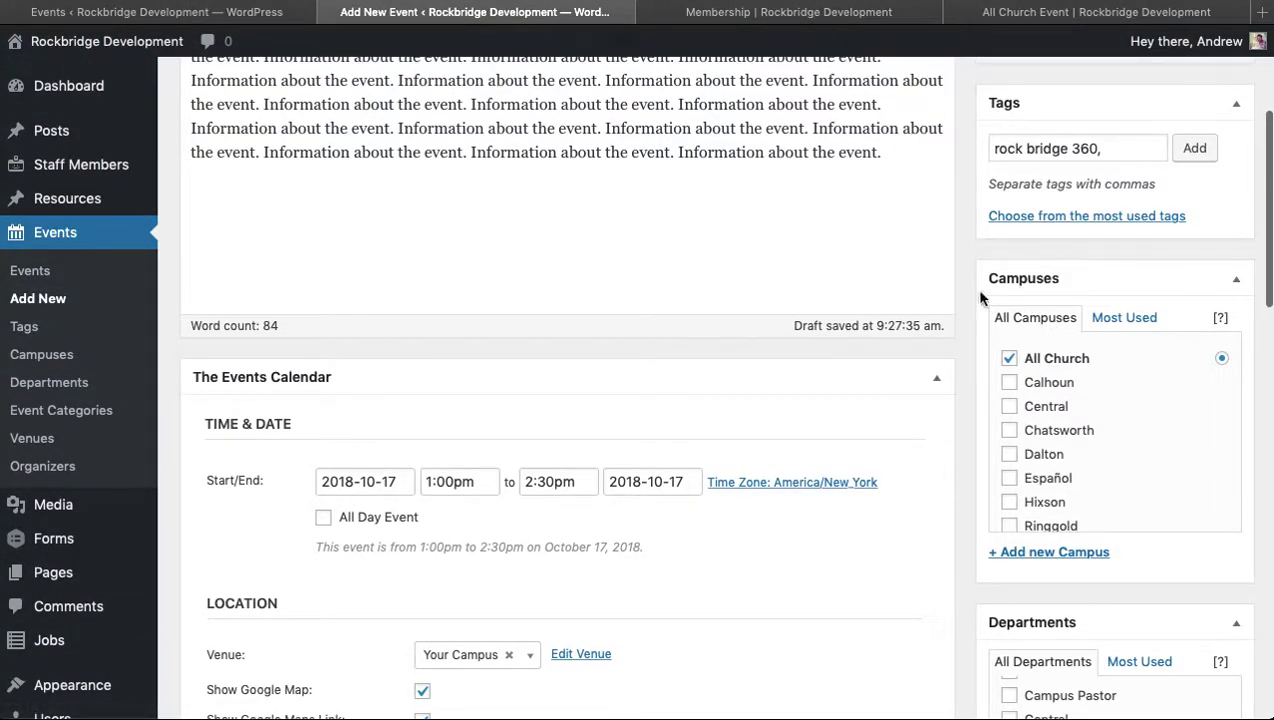
Set the event's featured image to the media library photo of the bearded man in a teal shirt facing a man in stripes
scroll(955, 360, down, 10)
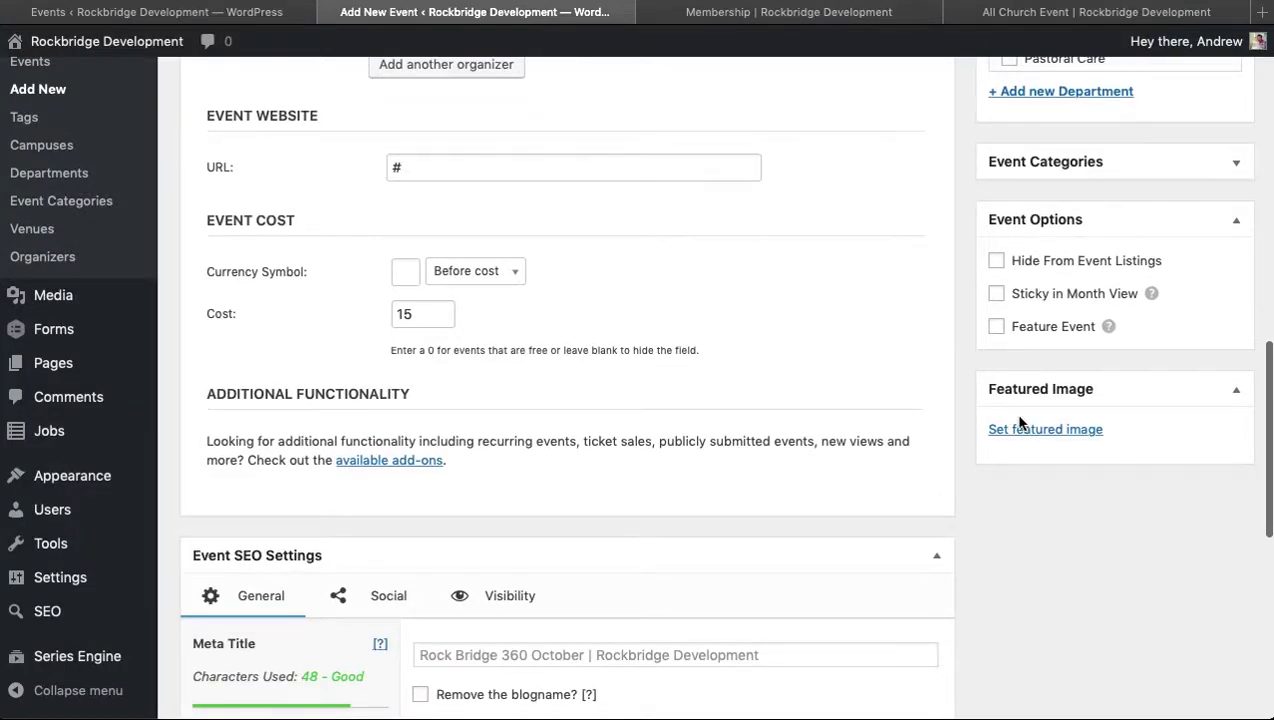
click(1022, 432)
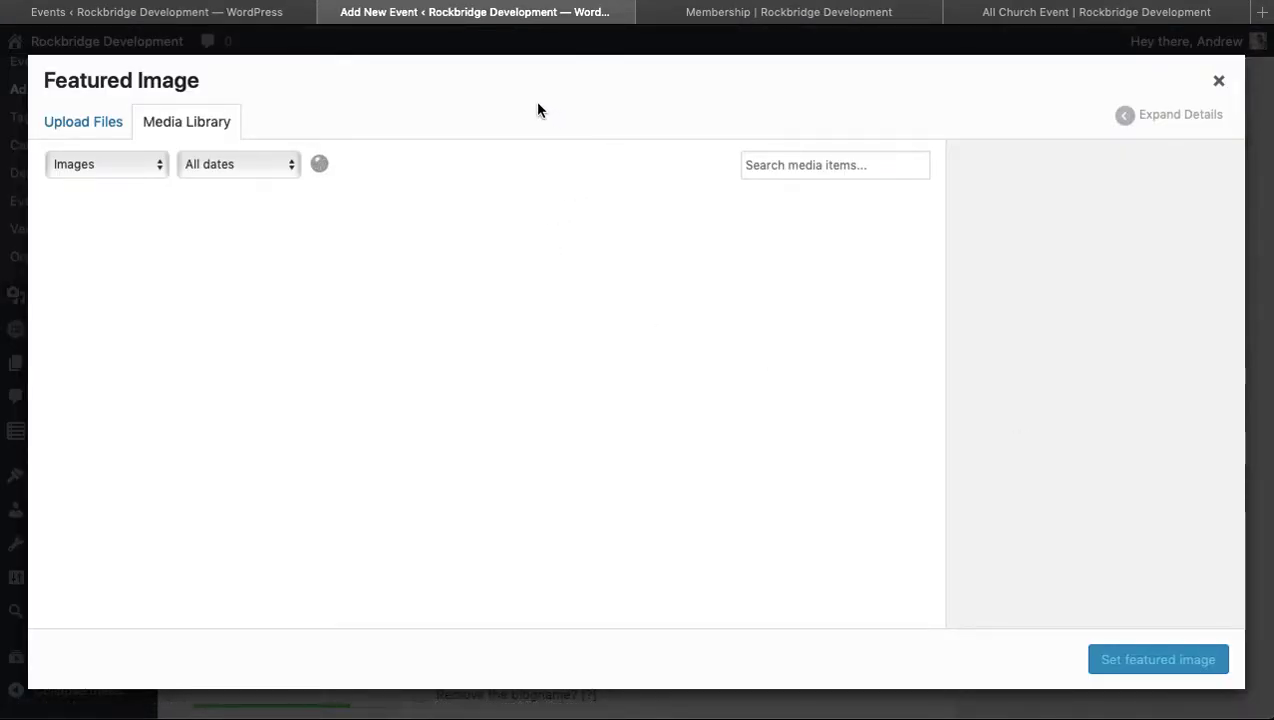
scroll(620, 274, down, 1)
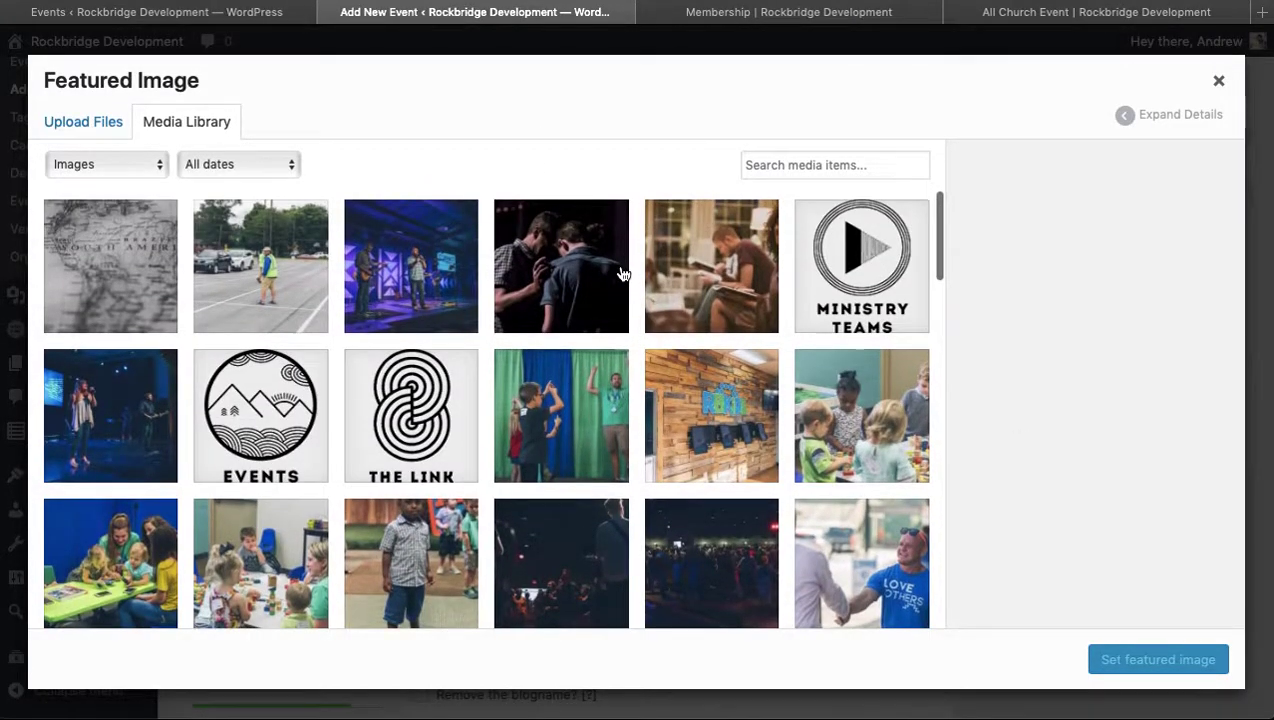
scroll(620, 274, down, 6)
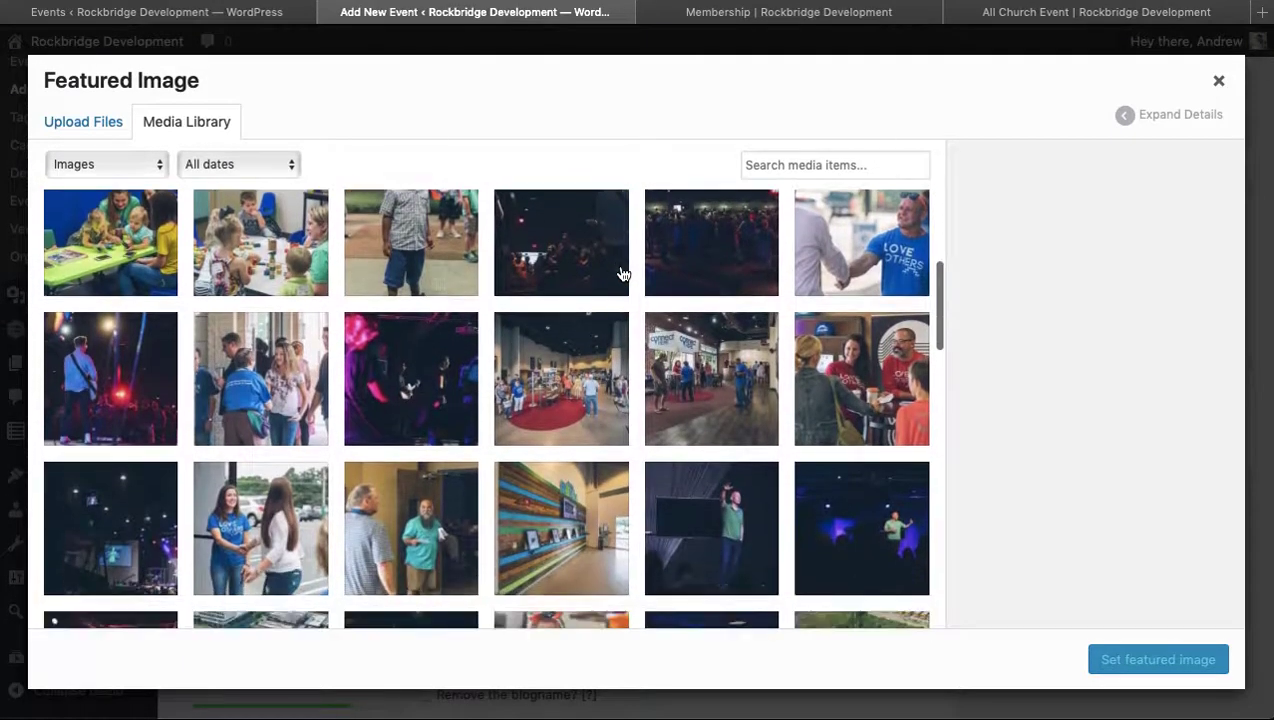
scroll(620, 274, down, 1)
scroll(623, 326, down, 1)
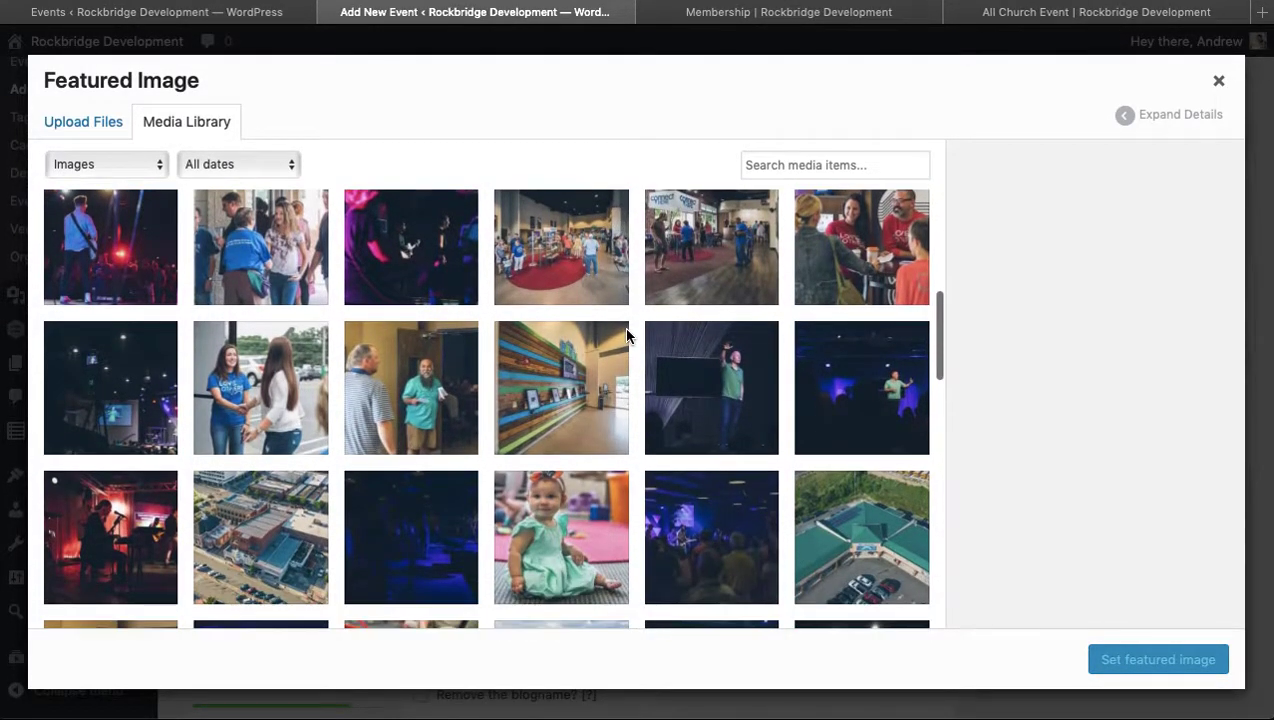
click(391, 374)
click(1150, 658)
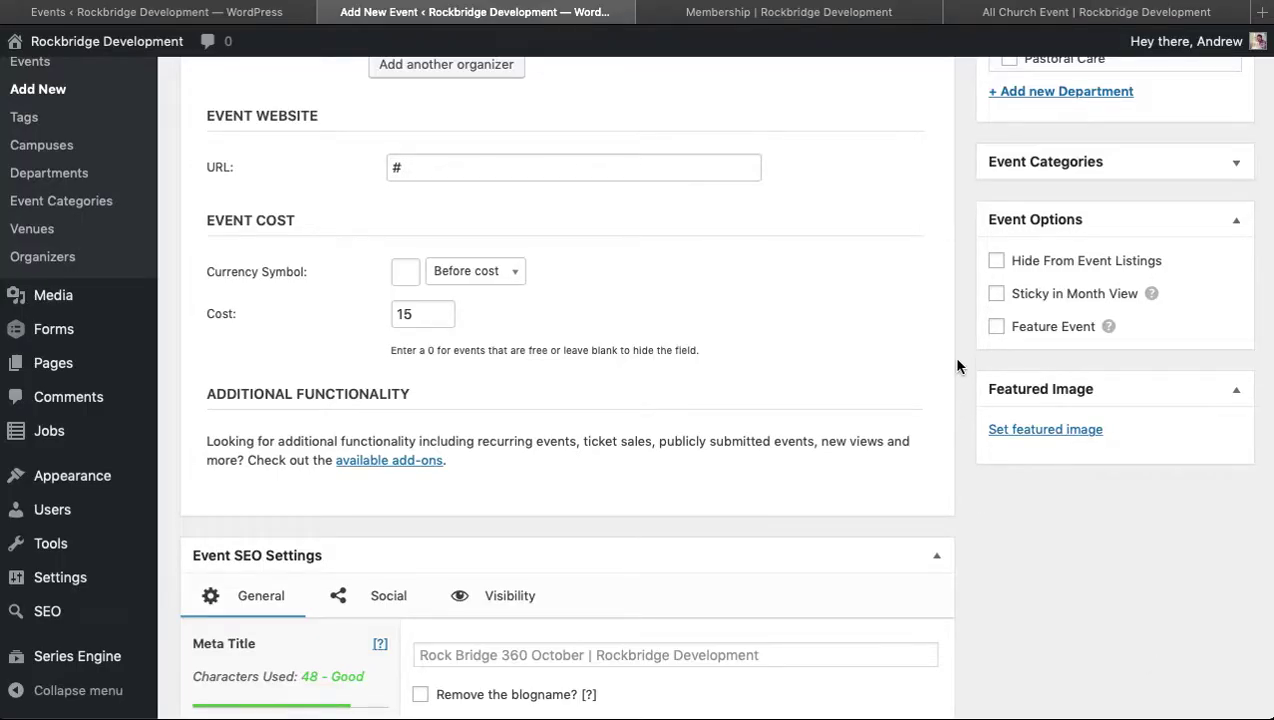
Publish the Rock Bridge 360 October event
scroll(956, 366, down, 1)
scroll(956, 366, up, 15)
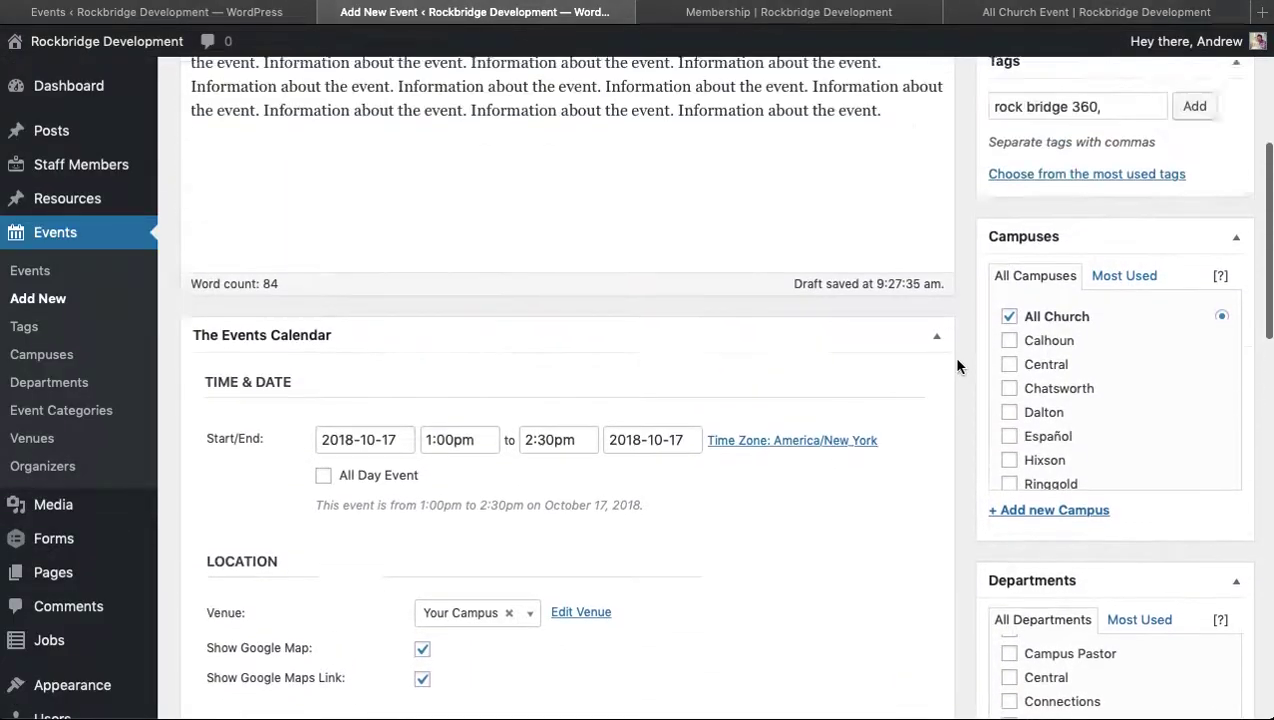
scroll(956, 366, up, 1)
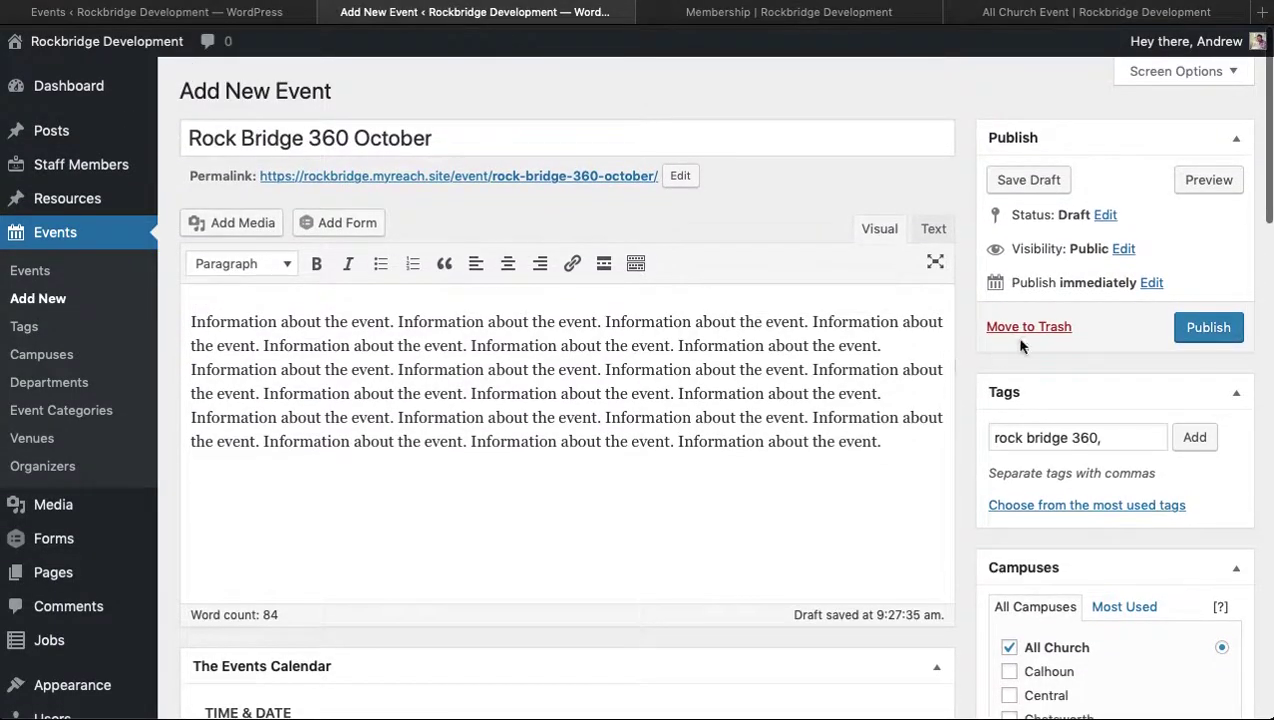
click(1212, 331)
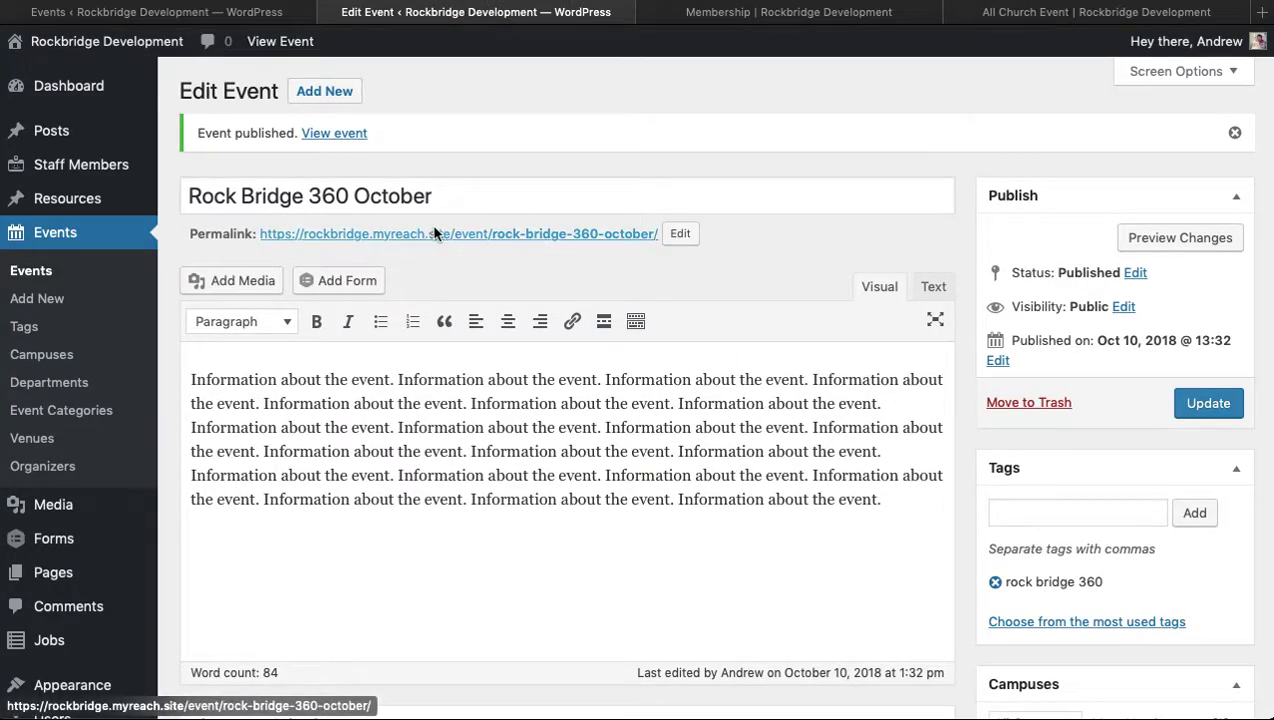
Open the published Rock Bridge 360 October page and examine its banner, event info, date, time, cost, registration and location details
click(435, 233)
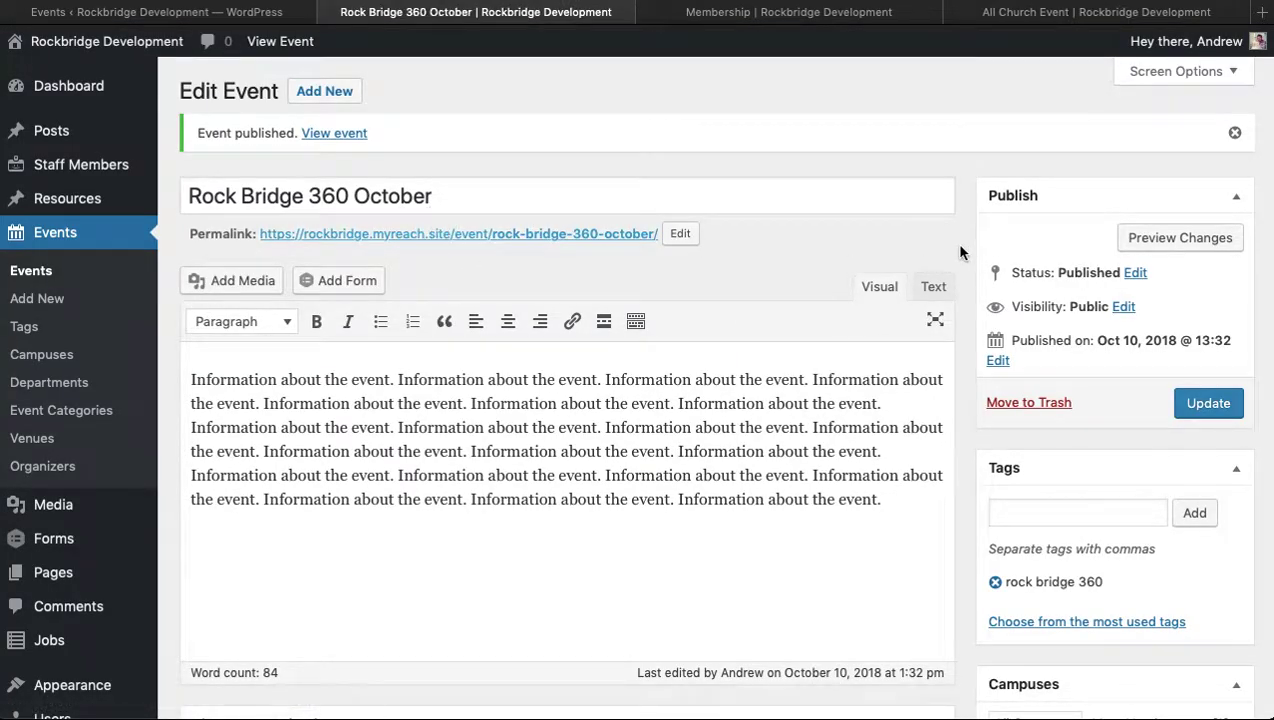
scroll(711, 445, down, 5)
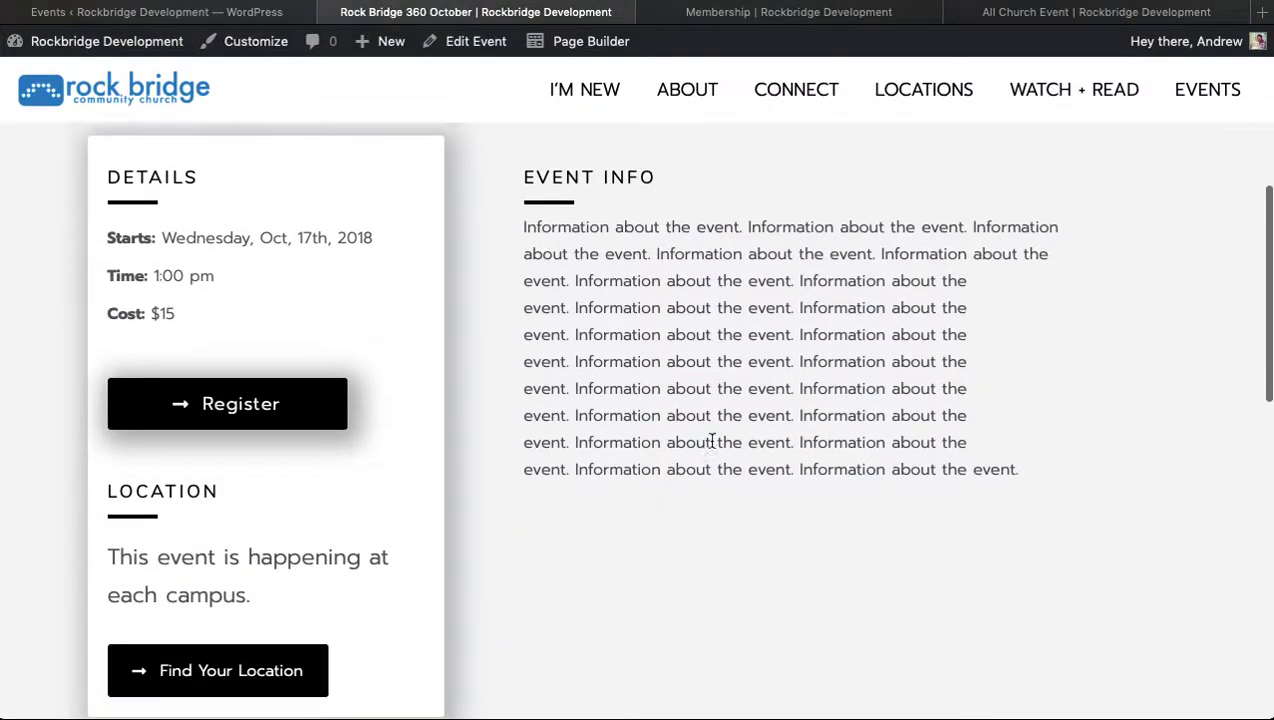
scroll(711, 445, up, 5)
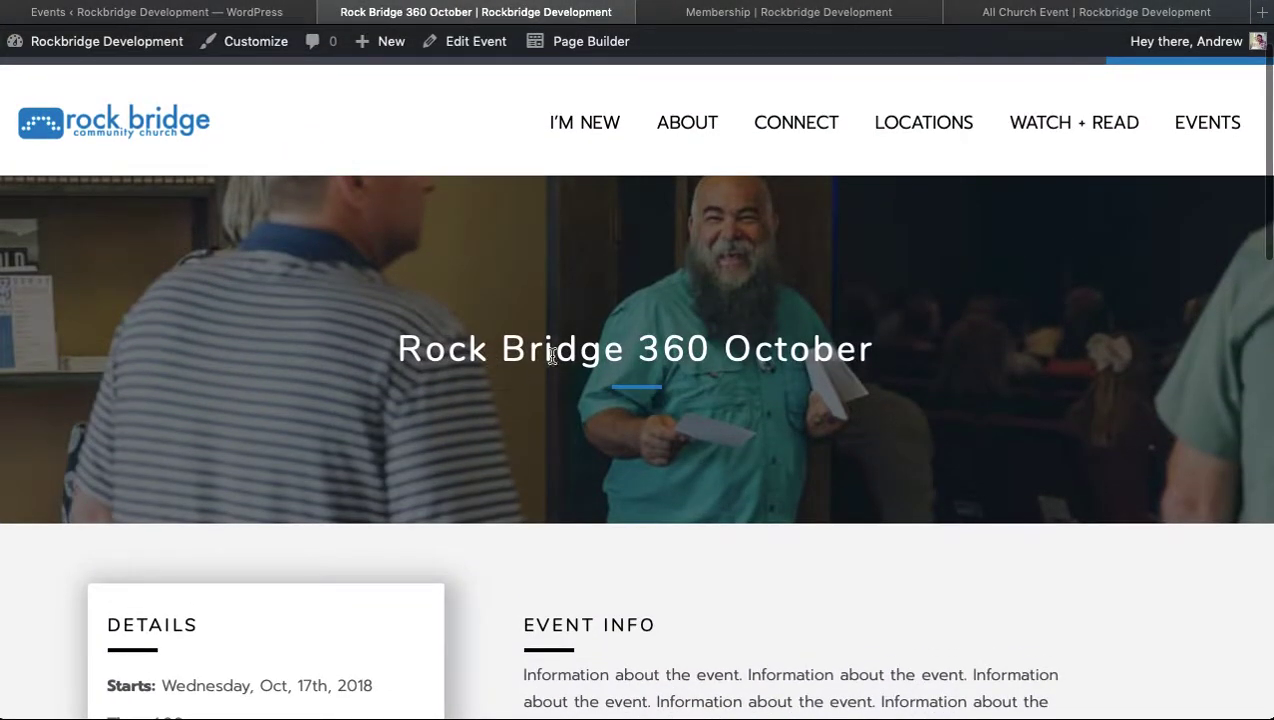
scroll(680, 485, down, 4)
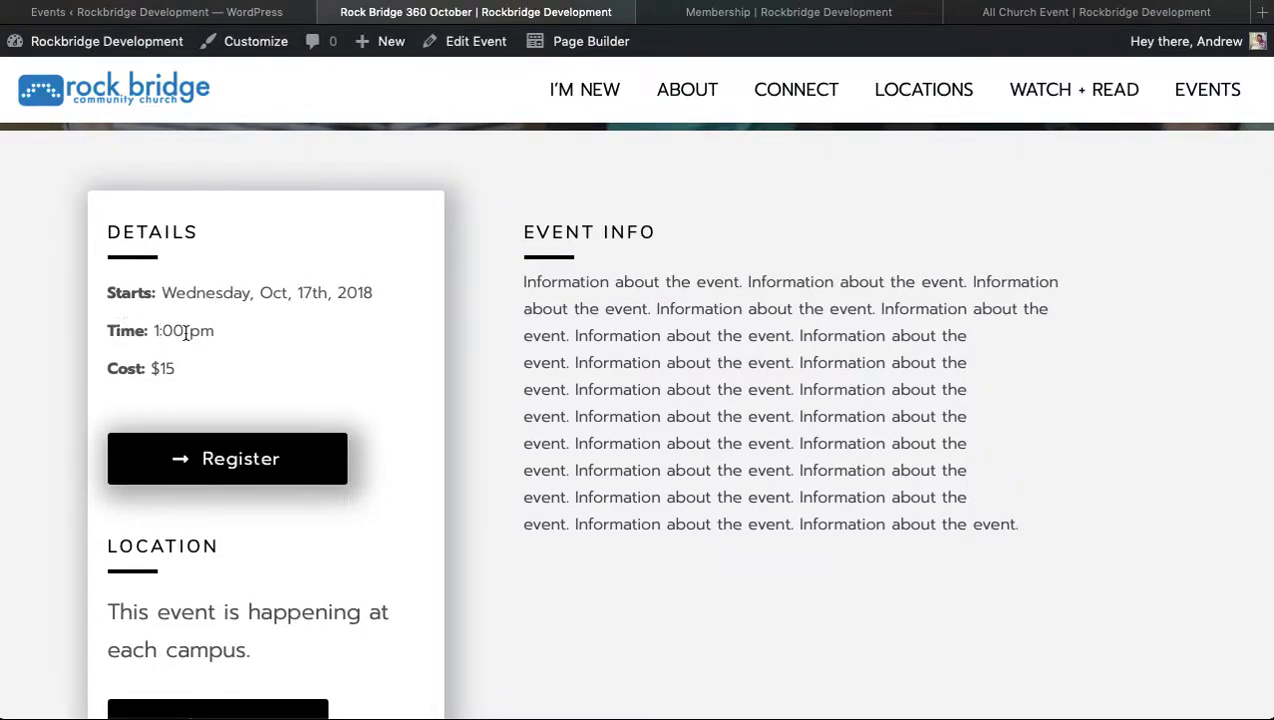
scroll(183, 373, down, 1)
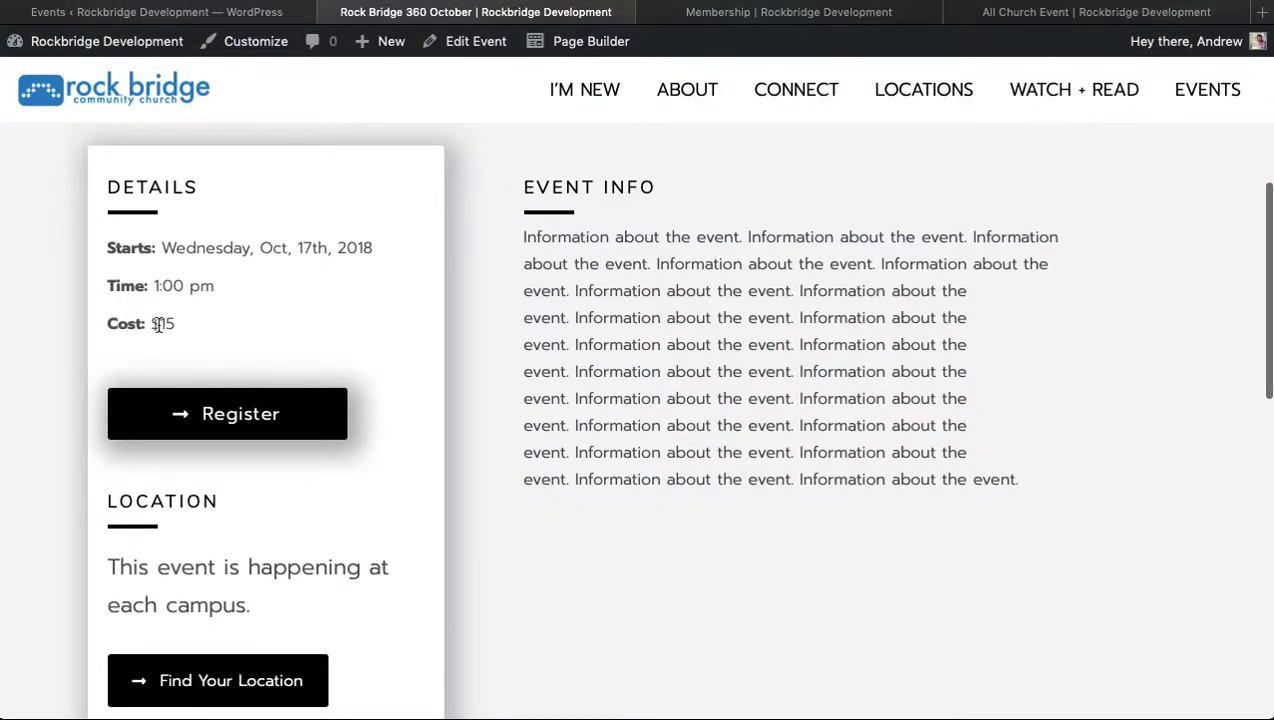
scroll(369, 360, down, 2)
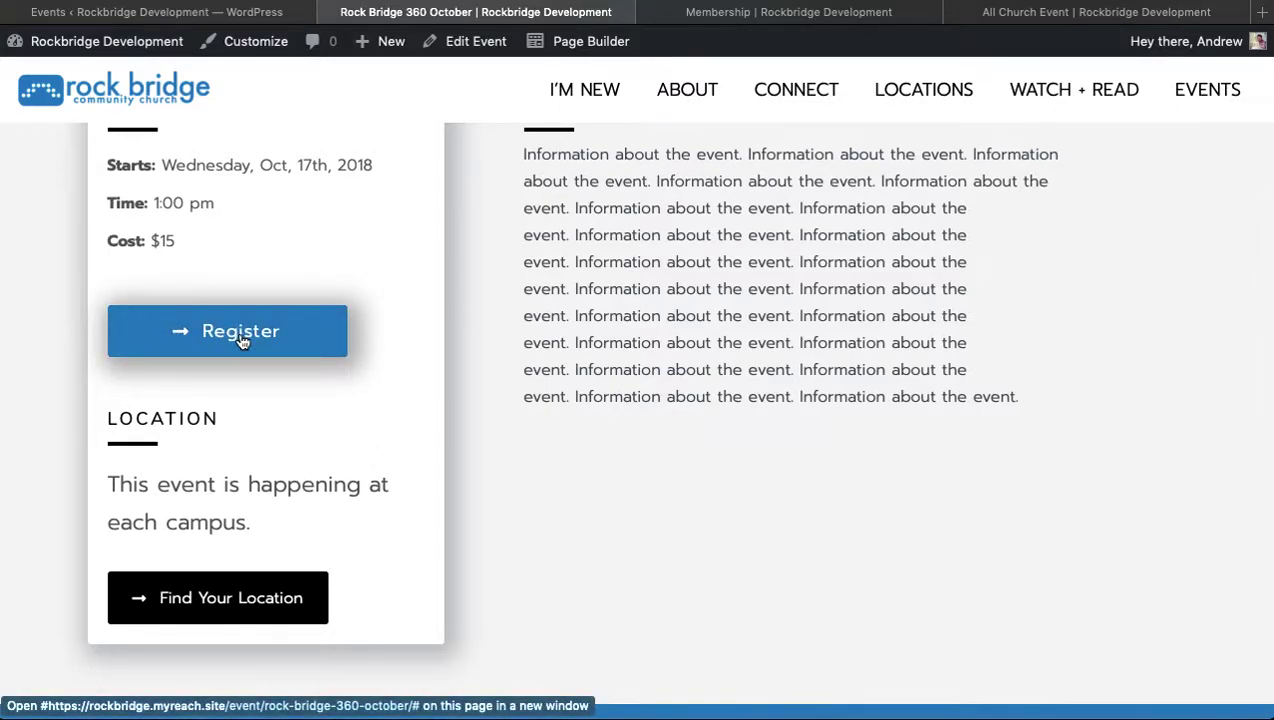
scroll(449, 463, down, 2)
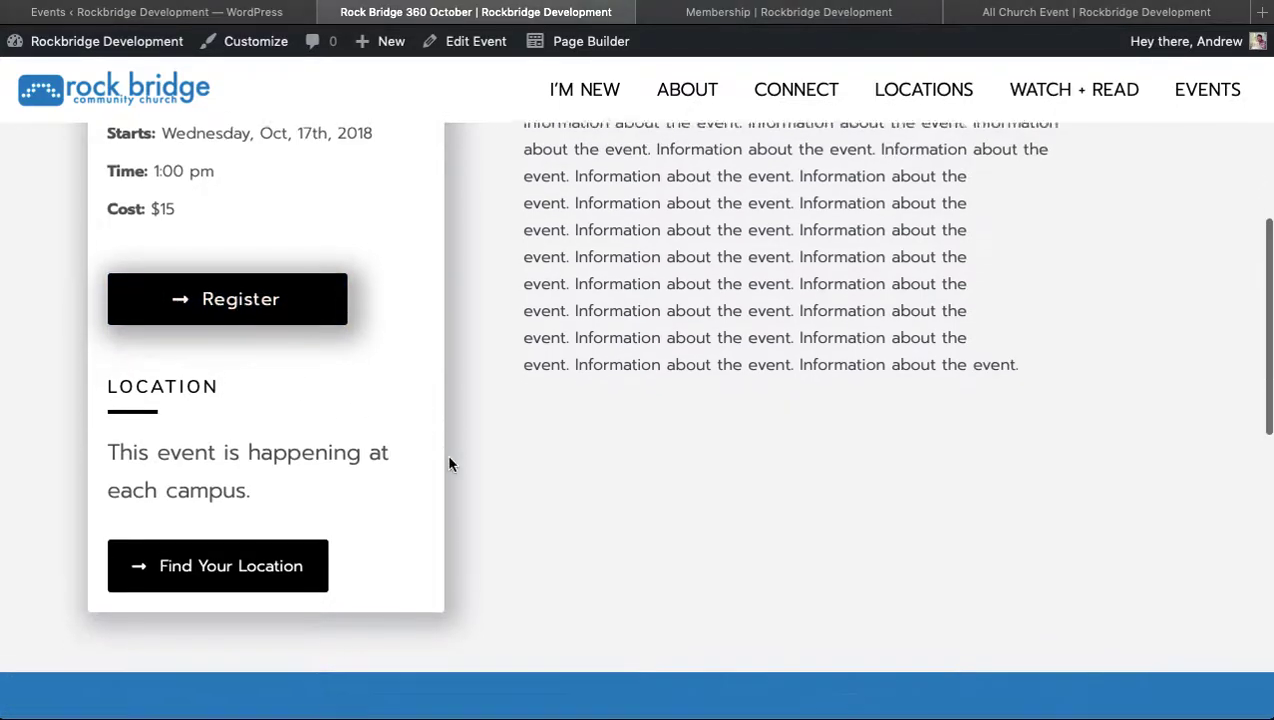
scroll(449, 463, down, 2)
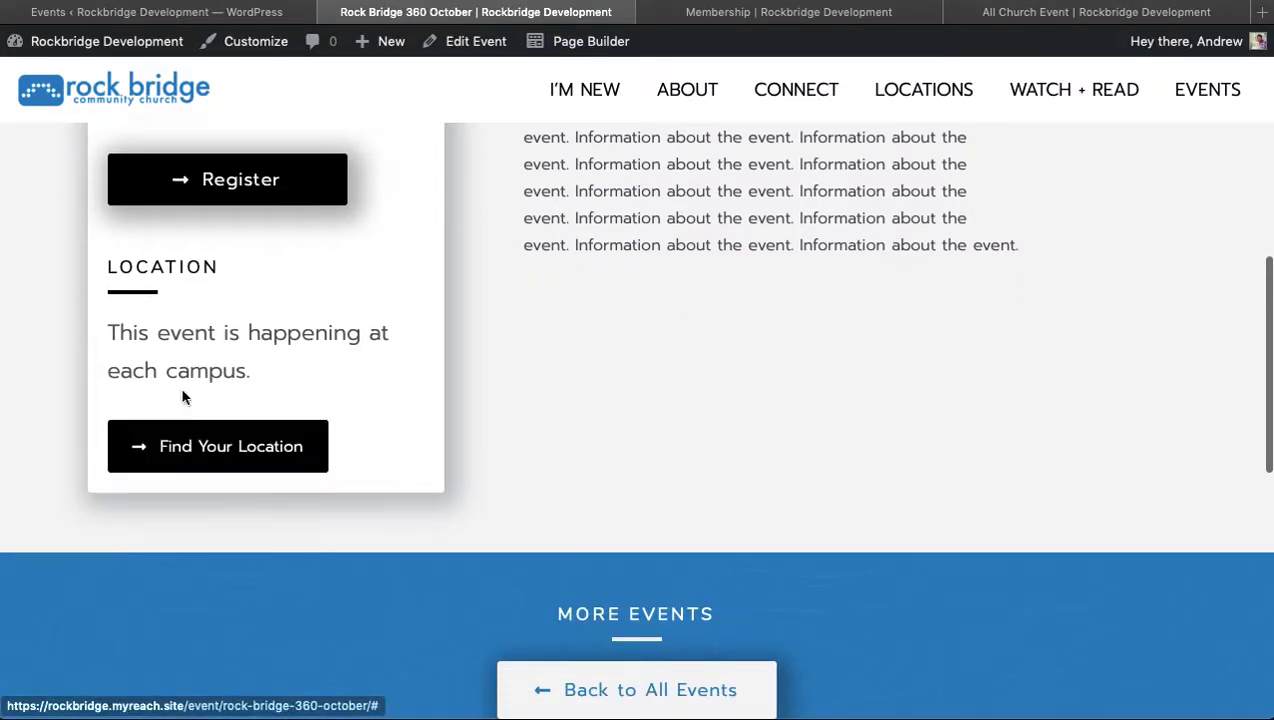
View the campus locations pop-up on the Rock Bridge 360 October page, close it and go back up to the banner
click(199, 466)
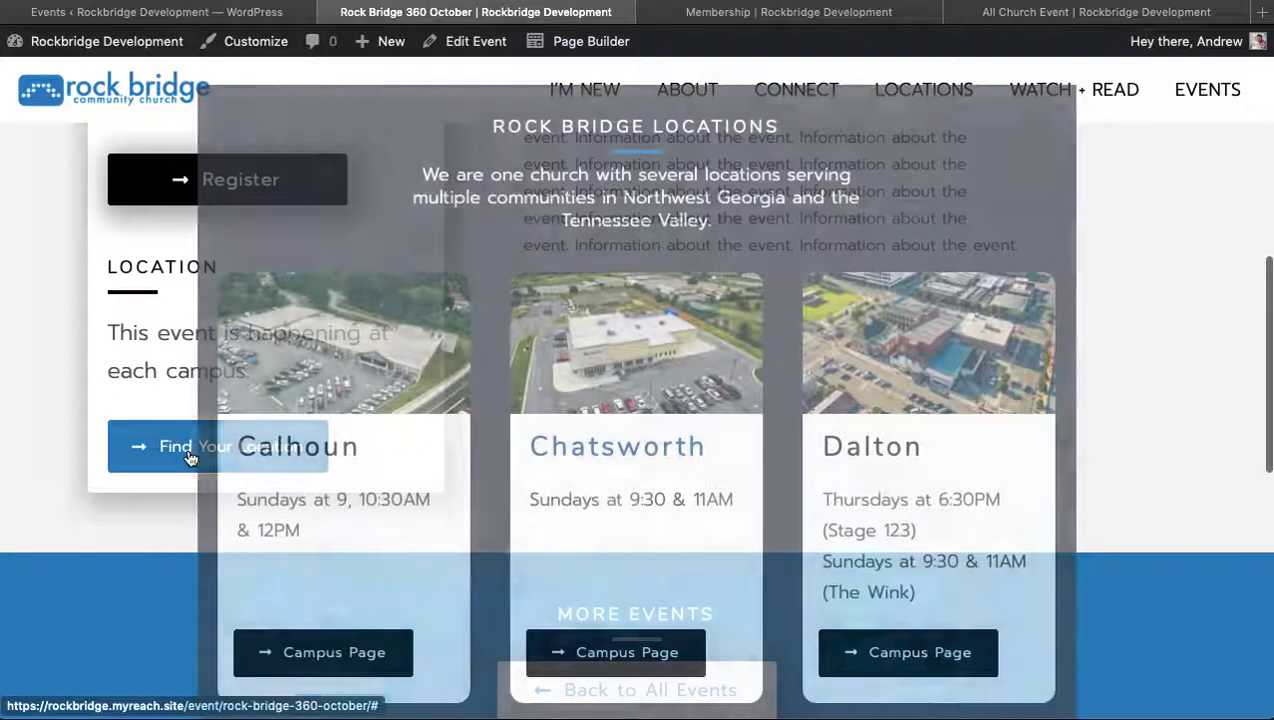
click(1163, 323)
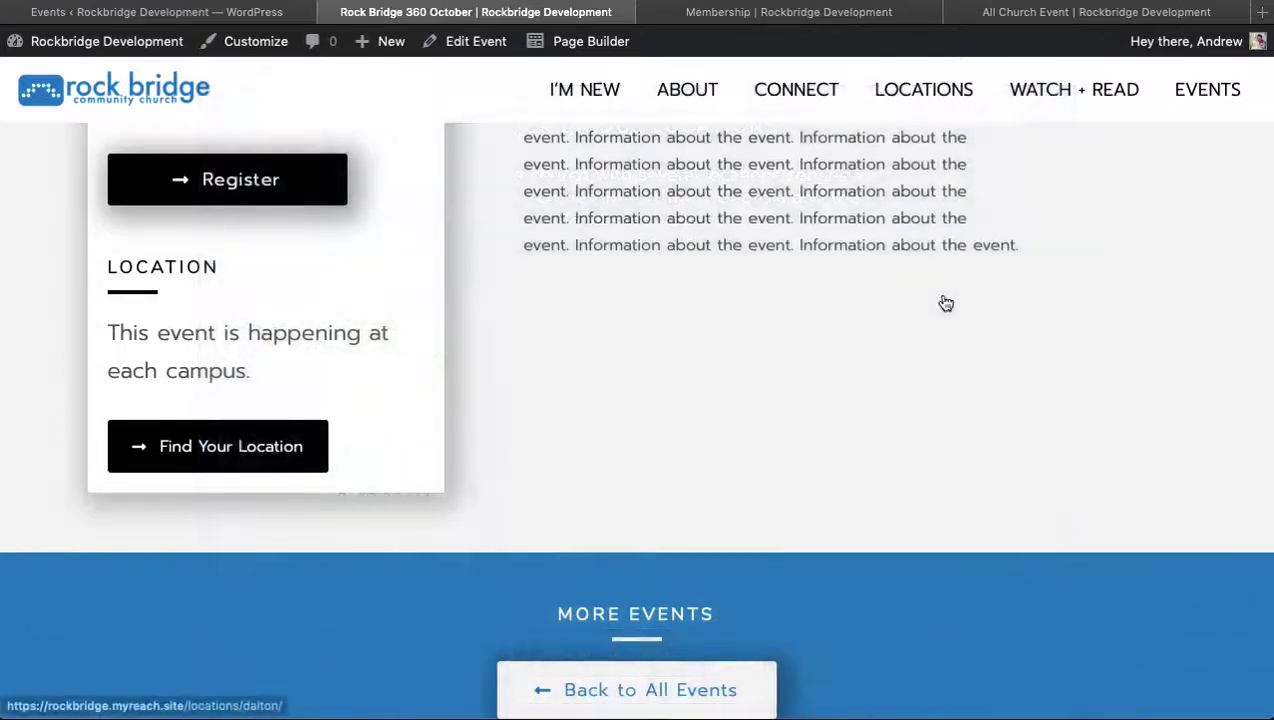
scroll(941, 302, up, 8)
Check the upcoming Rock Bridge 360 events on the Membership page and return to the admin Events list
click(795, 12)
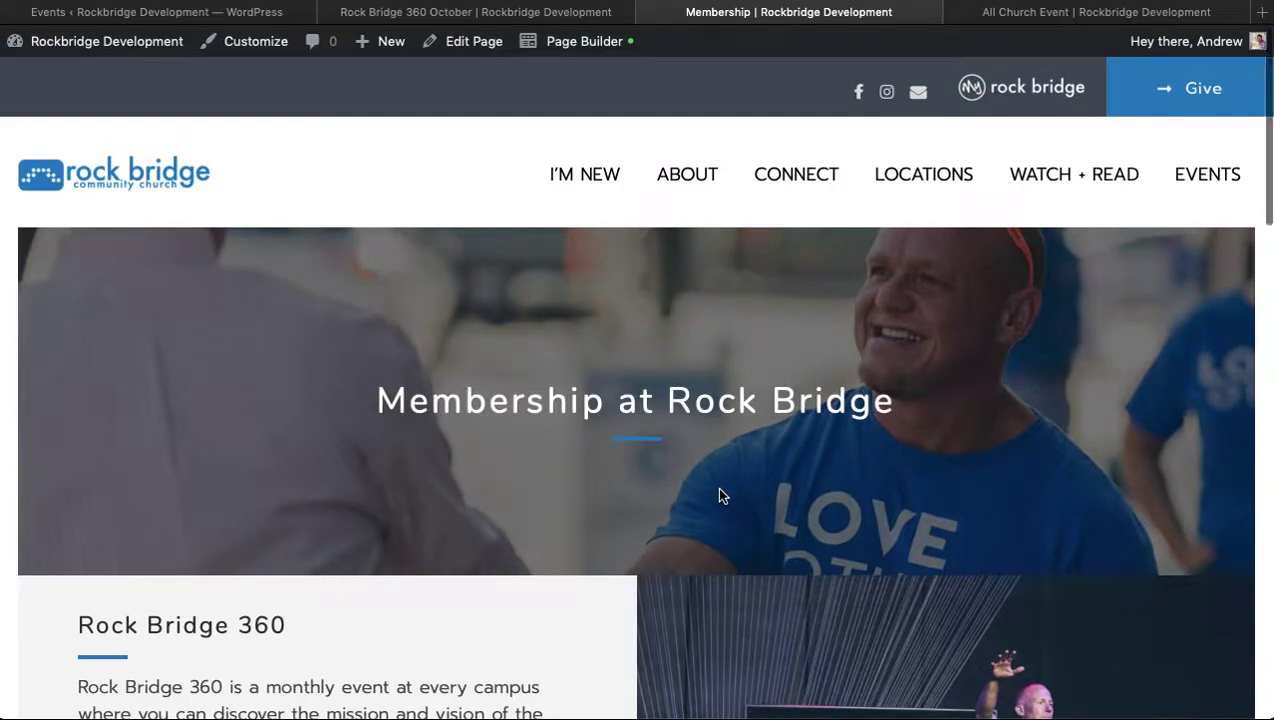
scroll(720, 494, down, 10)
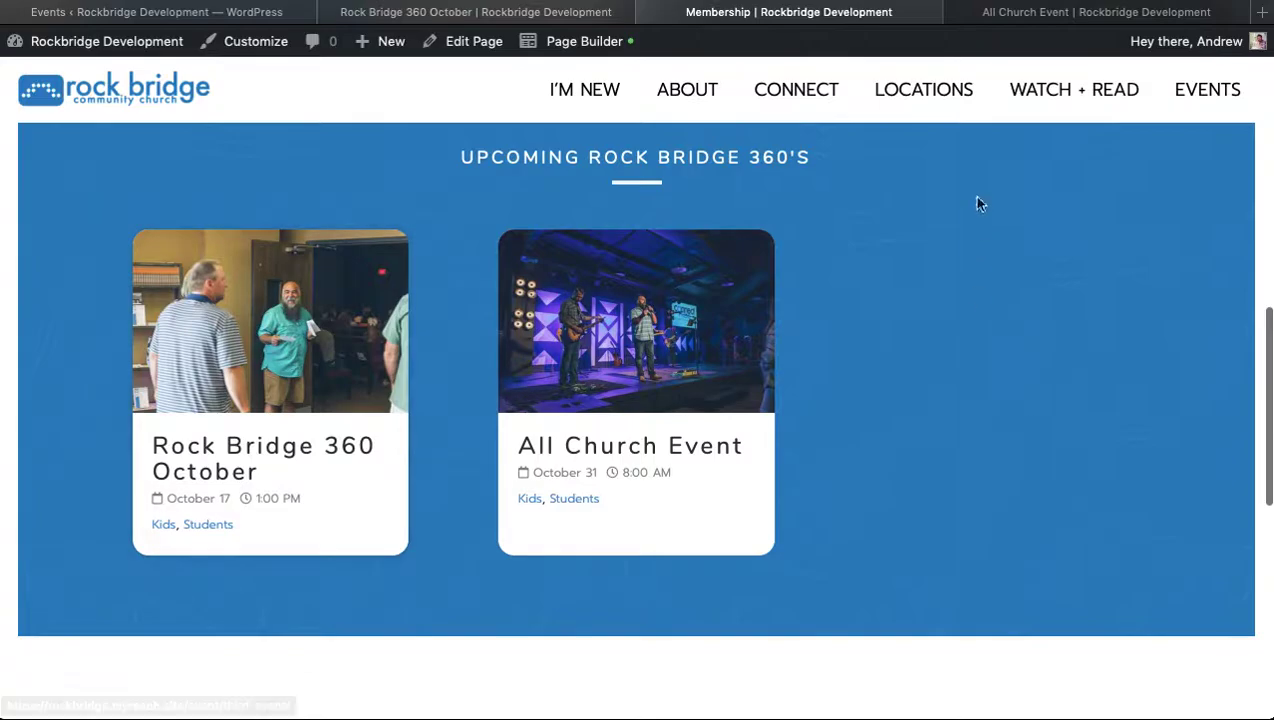
scroll(970, 222, up, 10)
click(525, 13)
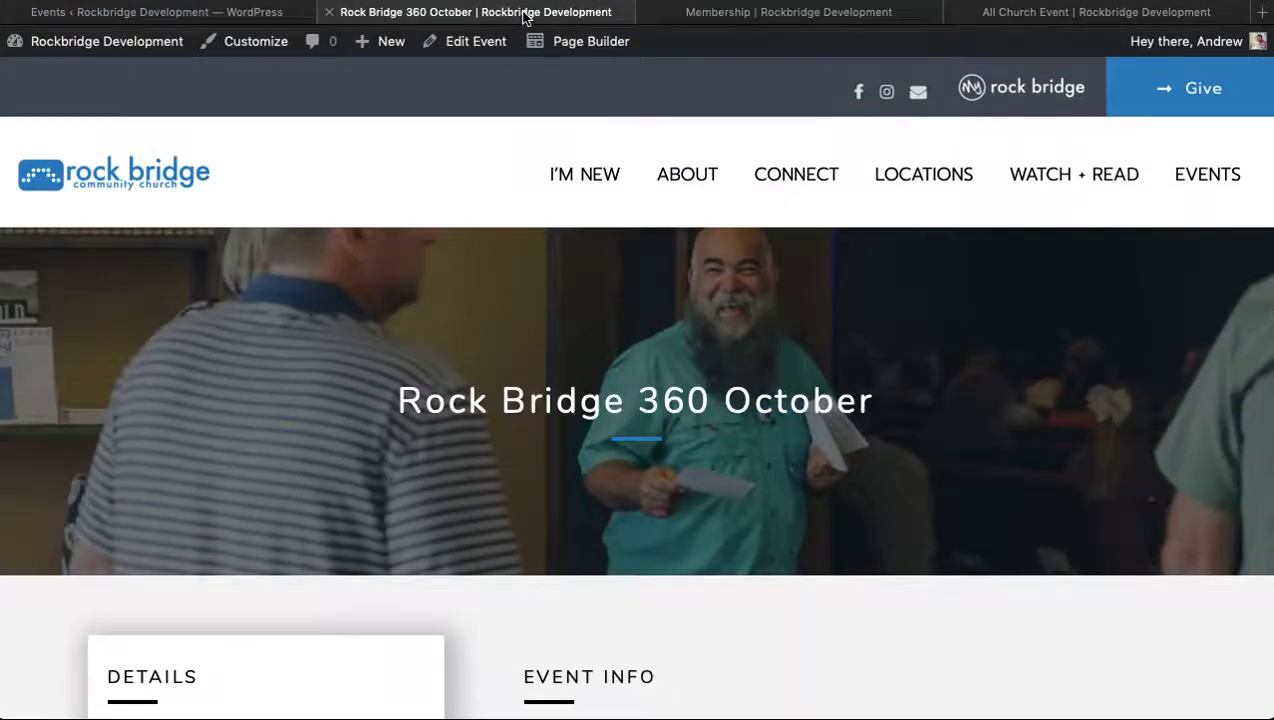
click(128, 13)
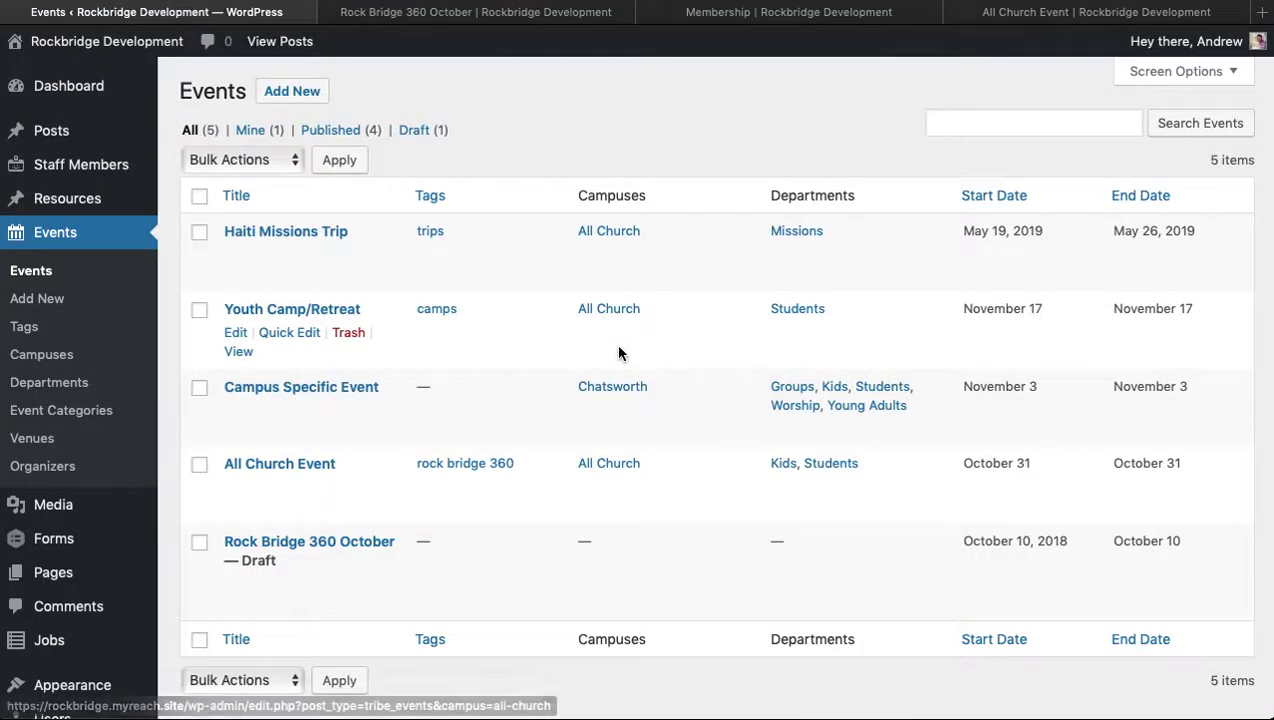